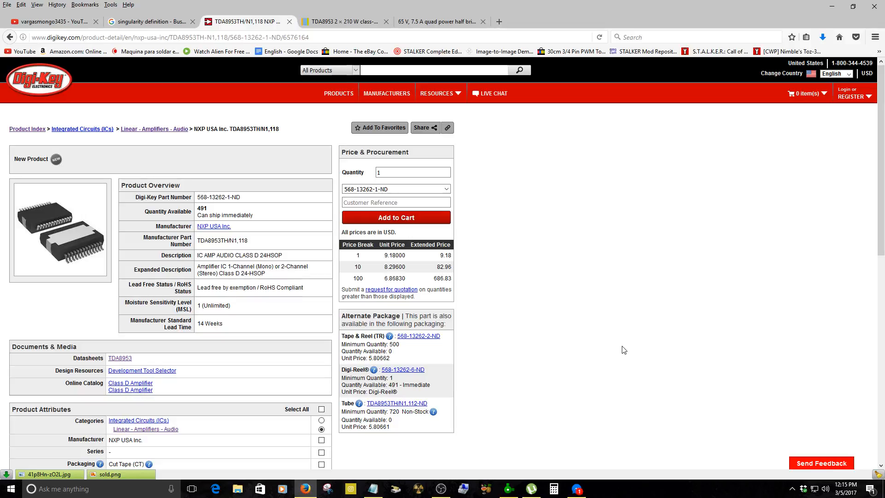
- Examine the enlarged product photo and the product attributes of the TDA8953TH/N1,118 on the Digi-Key page
click(70, 274)
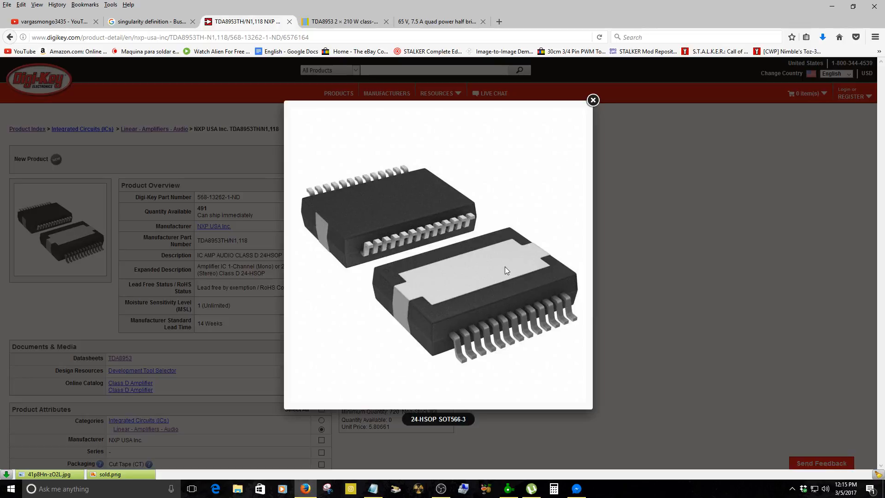
click(592, 100)
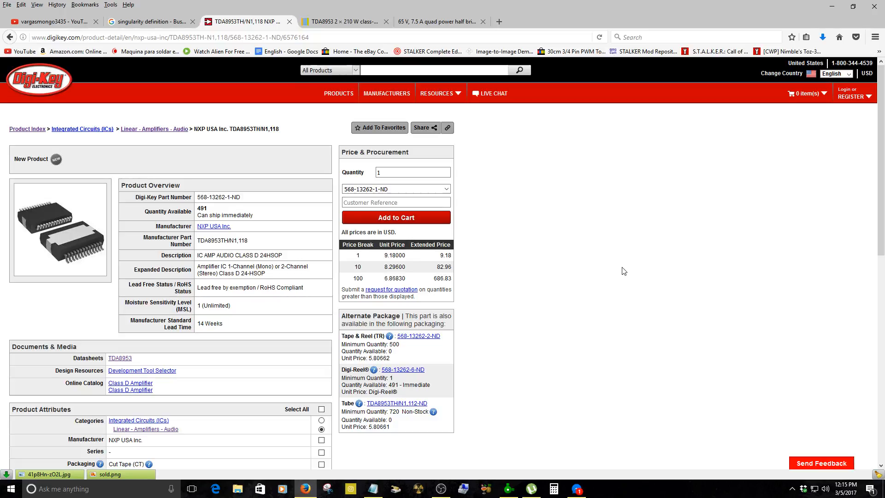
scroll(461, 276, down, 2)
scroll(233, 310, up, 1)
scroll(236, 306, down, 4)
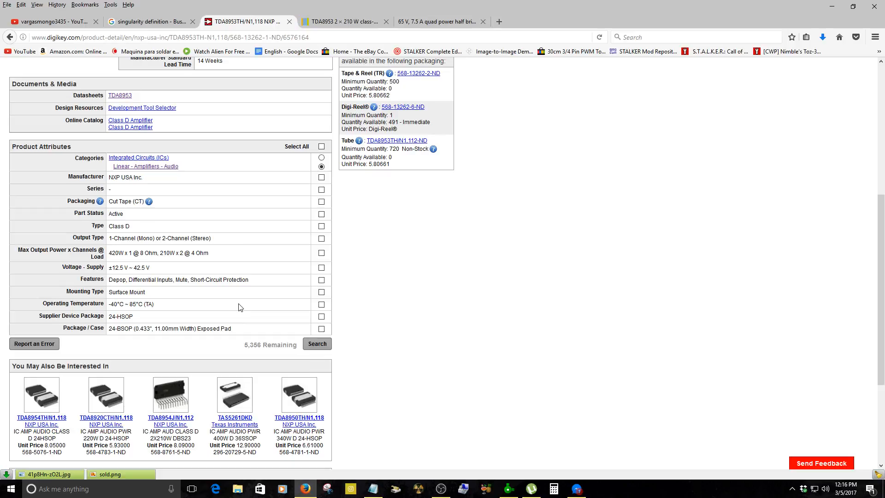
scroll(239, 307, up, 10)
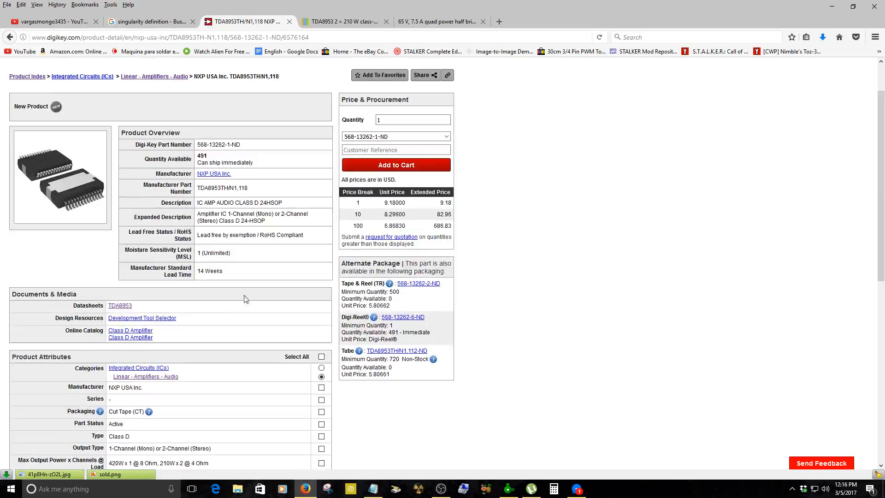
- Skim the characteristics pages of the NXP TDA8953 datasheet
click(341, 23)
scroll(534, 255, up, 15)
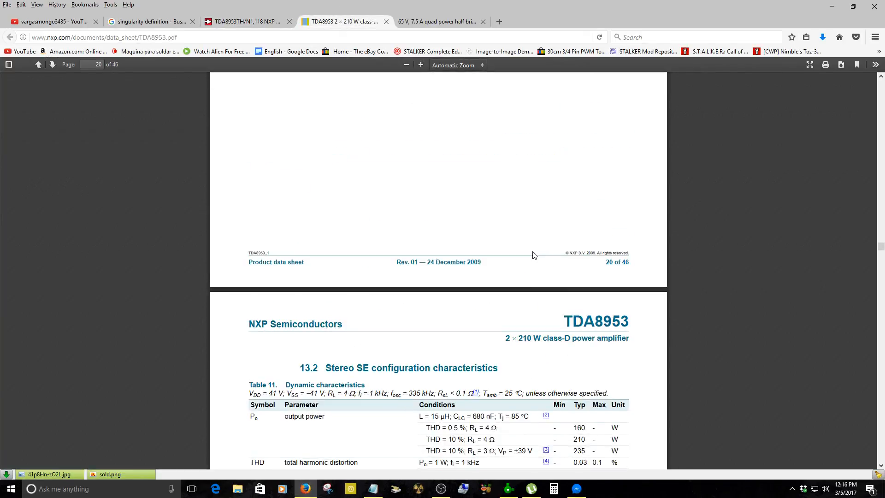
scroll(532, 255, up, 15)
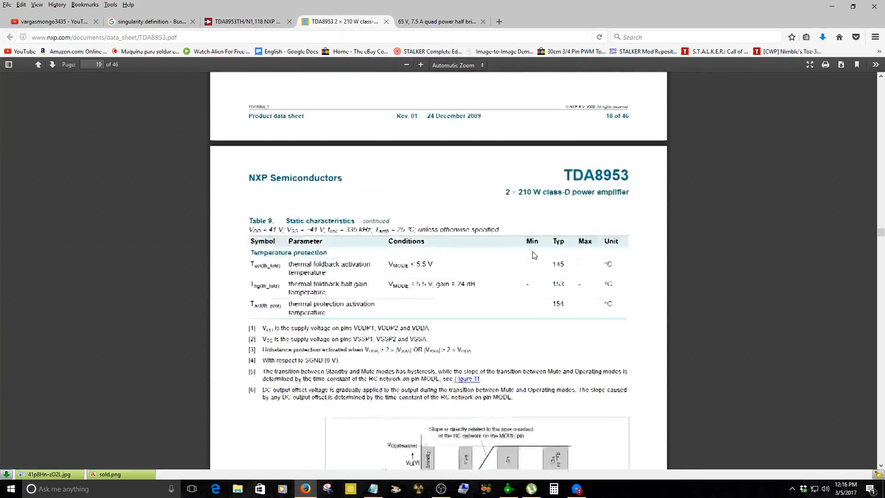
scroll(532, 276, down, 10)
scroll(532, 300, down, 20)
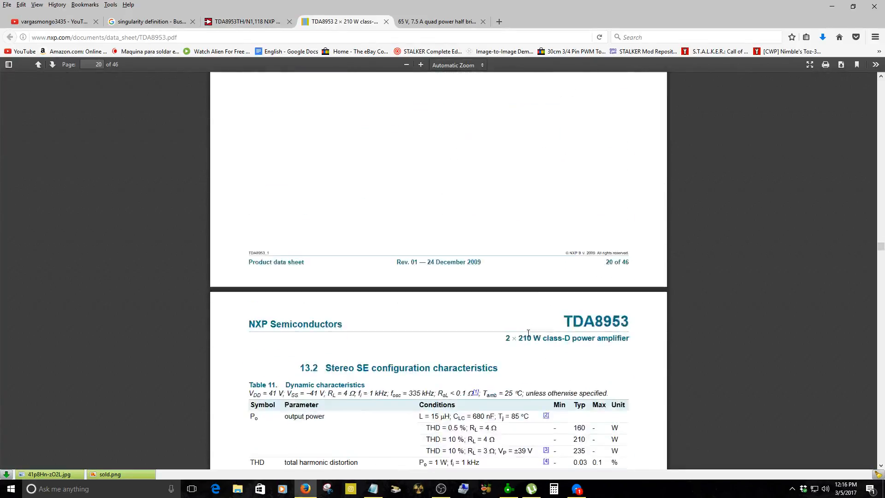
scroll(528, 363, down, 20)
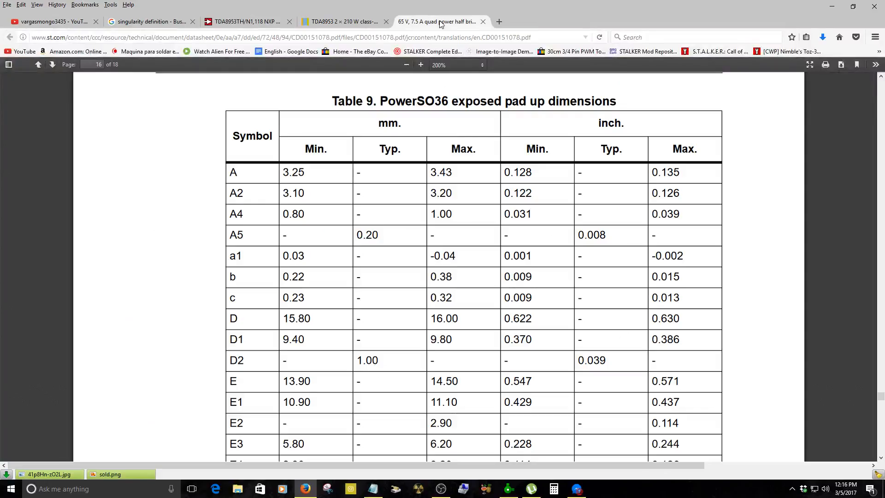
- Close the TDA8953 datasheet and return to the ST quad power half bridge datasheet
click(438, 21)
click(364, 21)
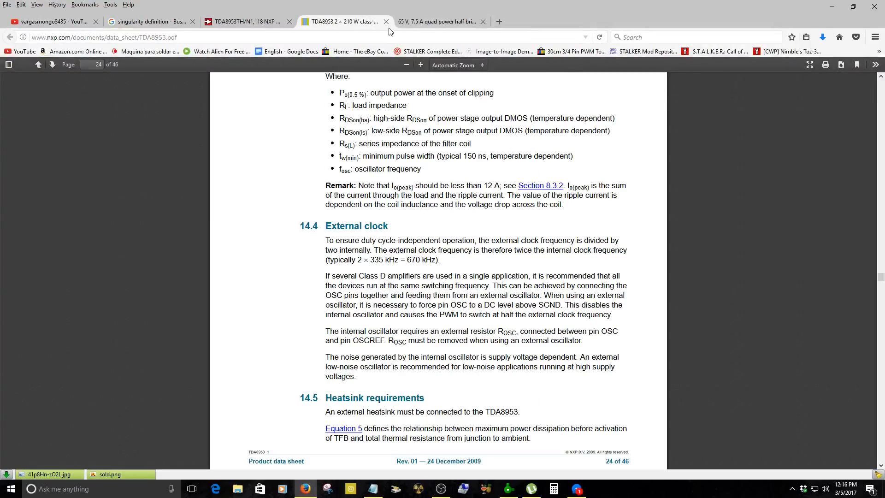
click(386, 22)
- Examine the PowerSO36 exposed pad up outline drawing in Figure 11, enlarged to 280%
scroll(440, 276, up, 10)
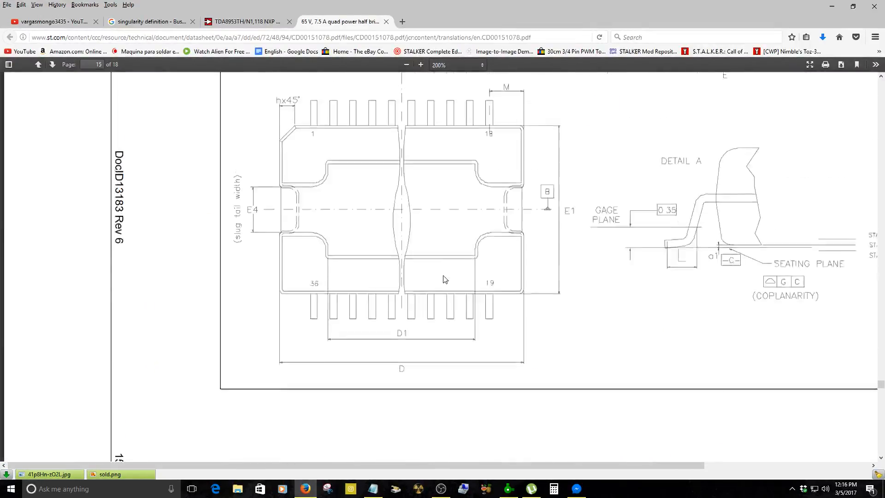
scroll(443, 289, down, 1)
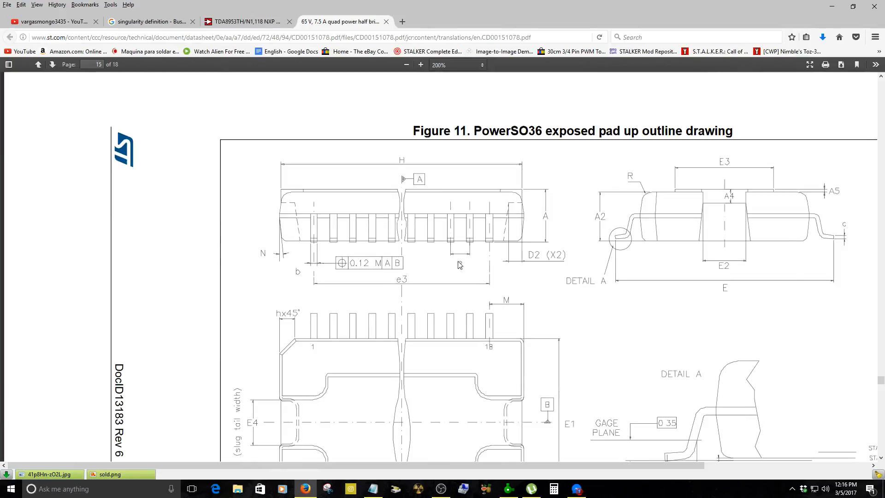
scroll(457, 261, down, 4)
scroll(362, 251, up, 4)
drag(624, 466, 790, 465)
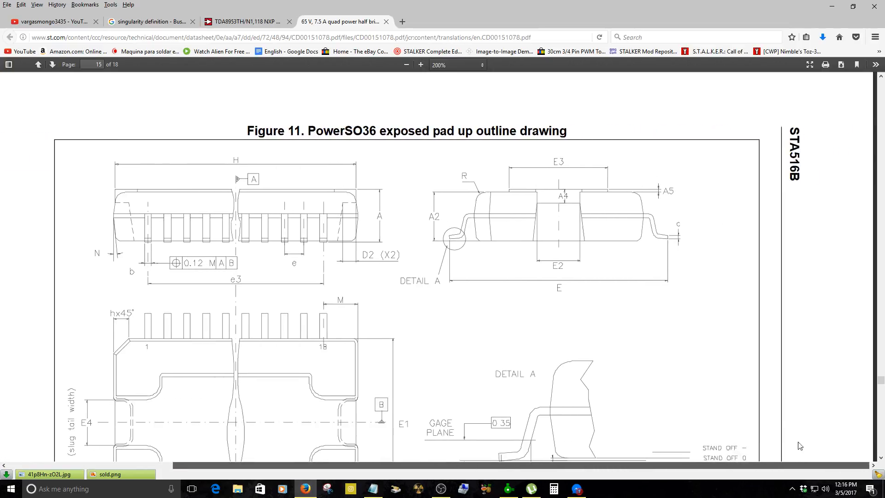
click(421, 64)
click(420, 65)
click(420, 64)
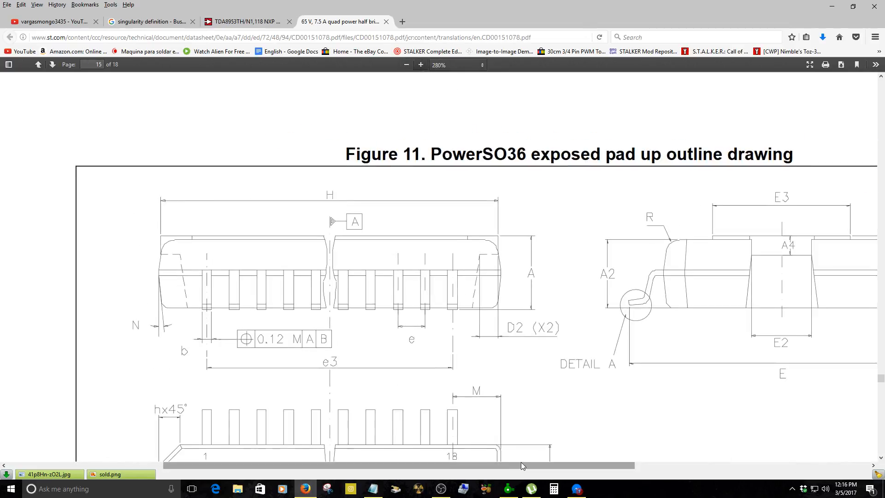
drag(521, 466, 780, 451)
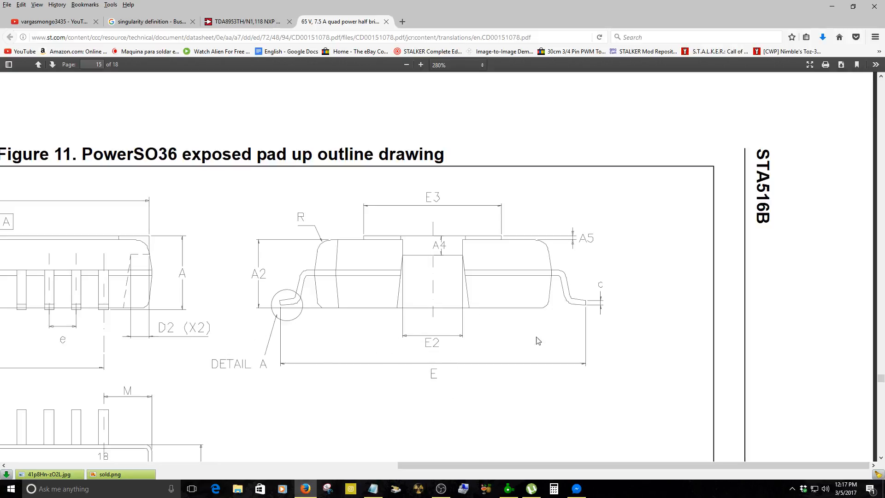
drag(527, 464, 328, 463)
- Switch to Messenger, reply "yeah jajajaja" in the open conversation, and minimize the window
click(576, 488)
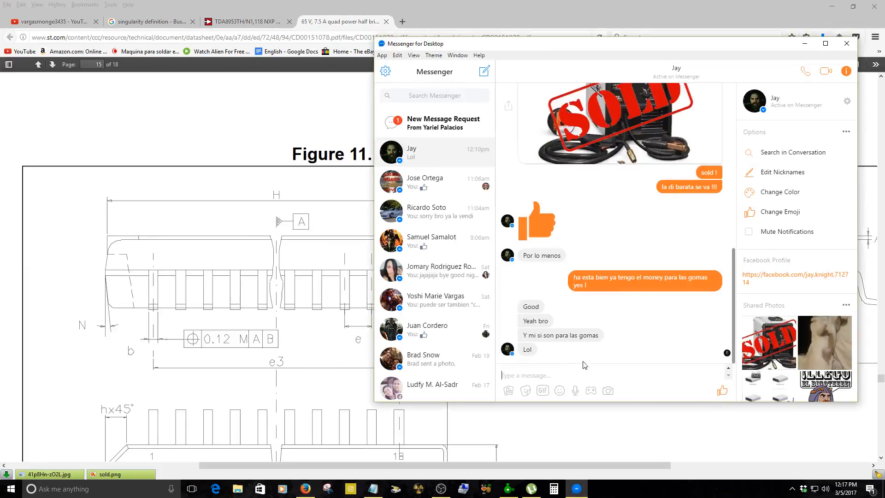
text(y)
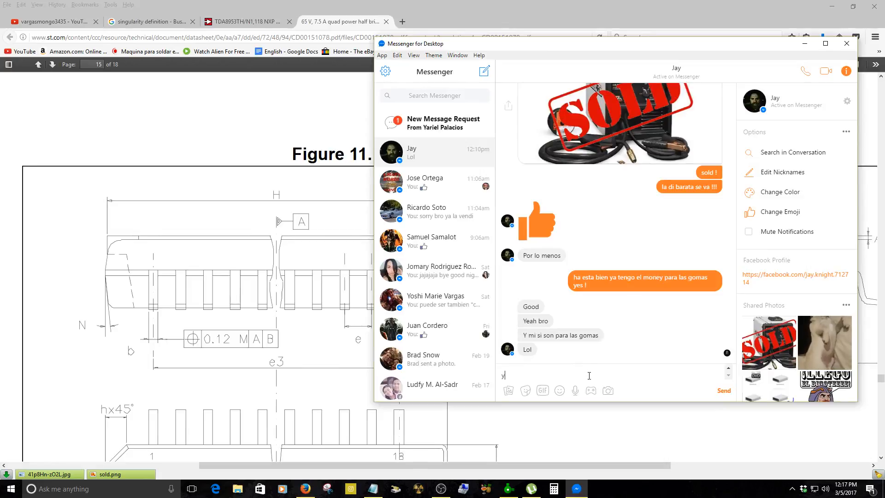
text(eha)
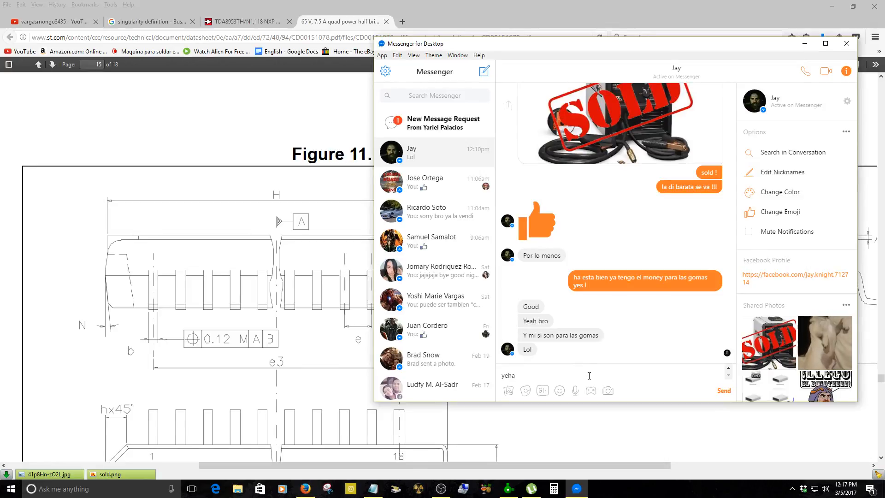
key(BackSpace)
text(ah)
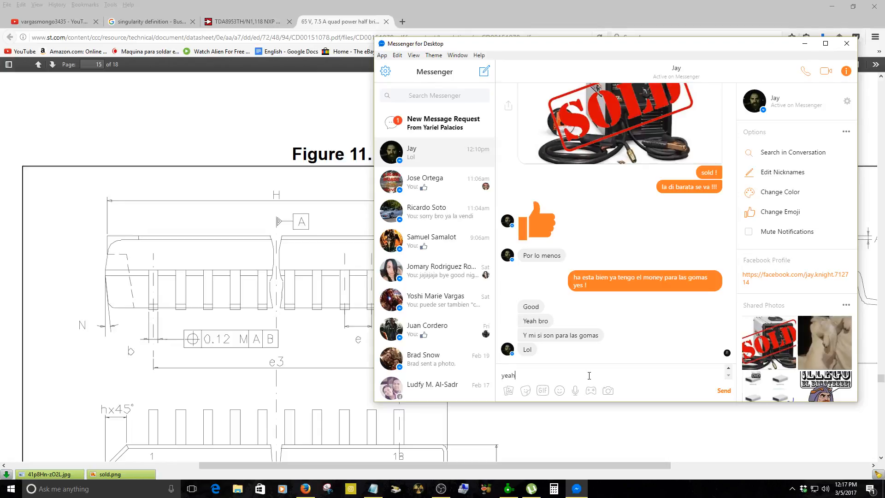
text( jajajaja)
key(Return)
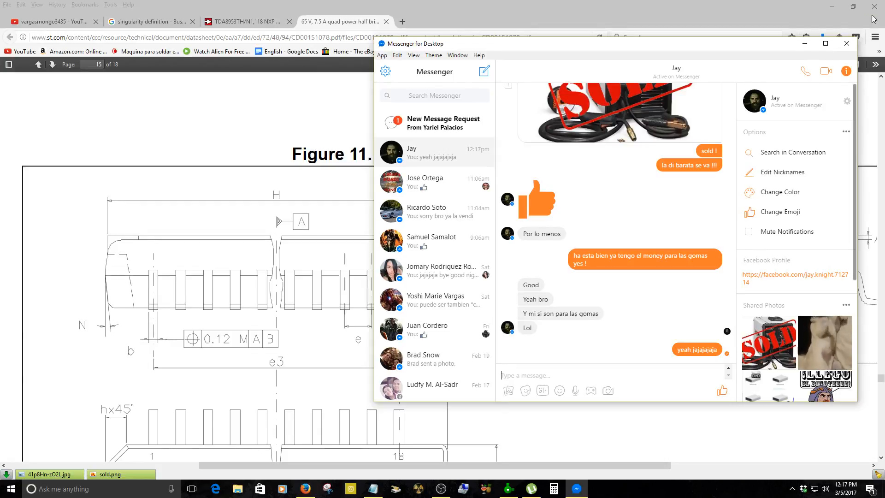
scroll(714, 135, up, 4)
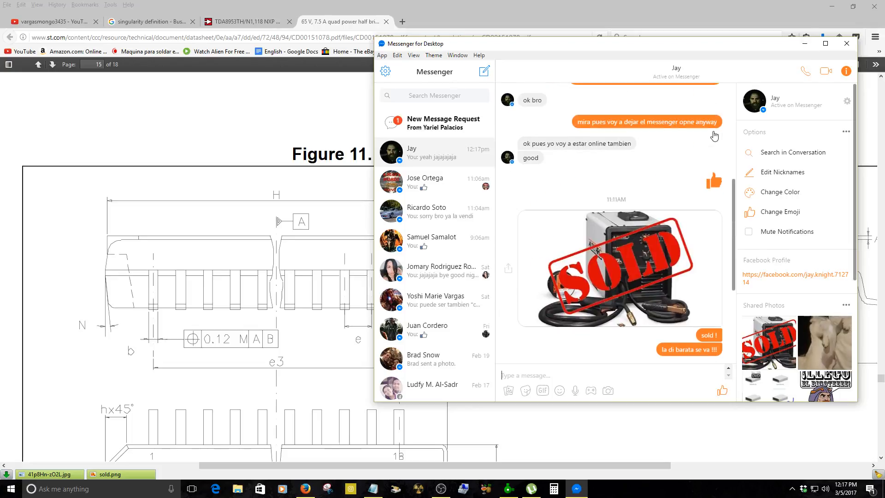
click(805, 44)
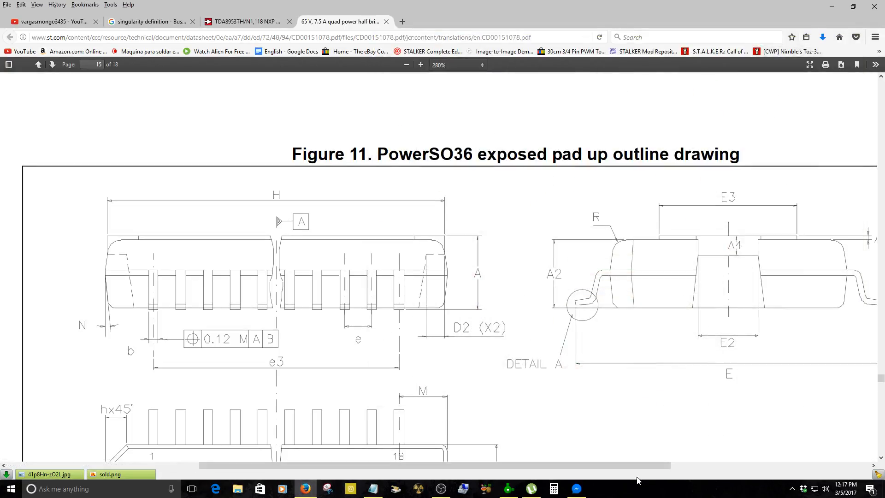
- Check the lead span E in the Figure 11 side view against the PowerSO36 dimensions in Table 9
drag(640, 465, 778, 461)
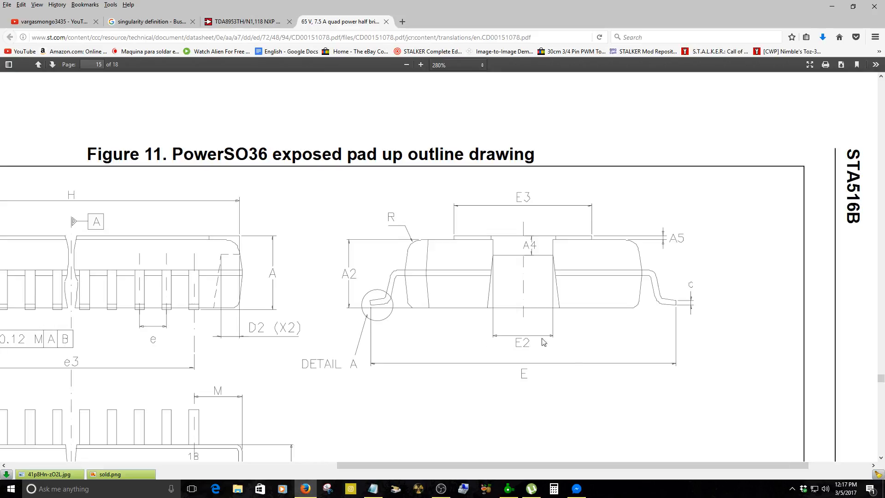
scroll(579, 354, down, 10)
scroll(579, 402, down, 5)
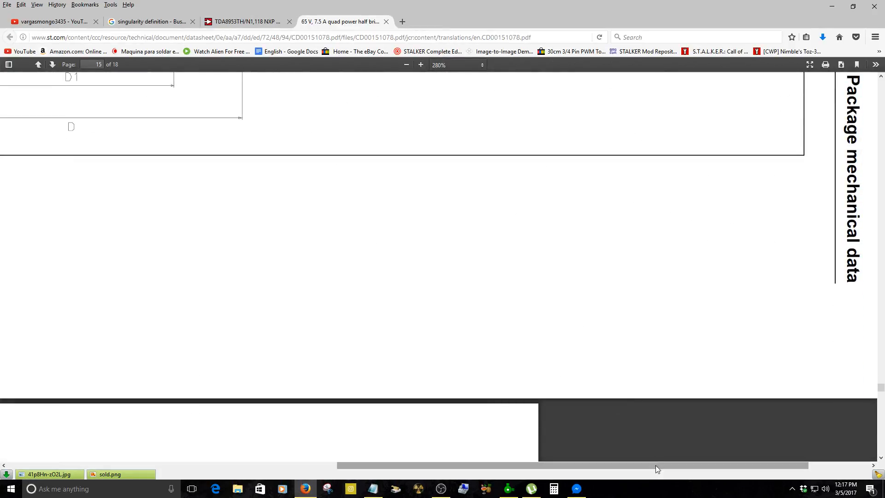
drag(655, 465, 318, 465)
scroll(484, 391, down, 12)
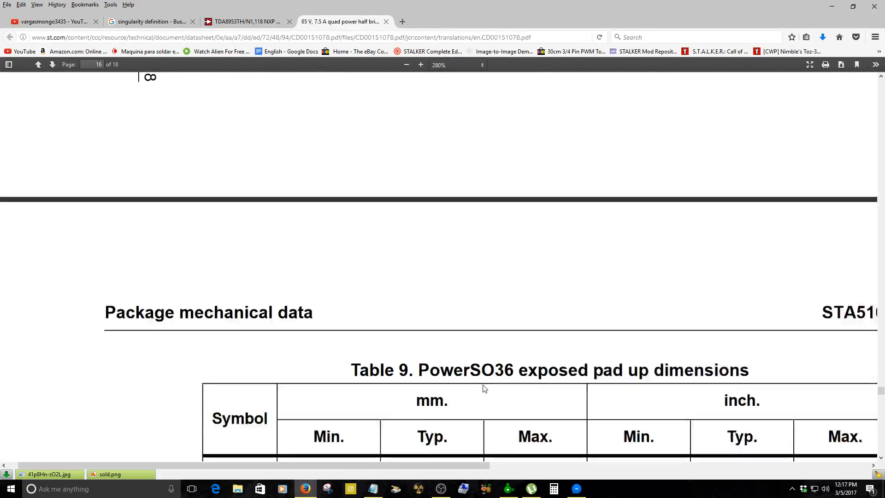
scroll(487, 404, up, 1)
scroll(475, 400, down, 2)
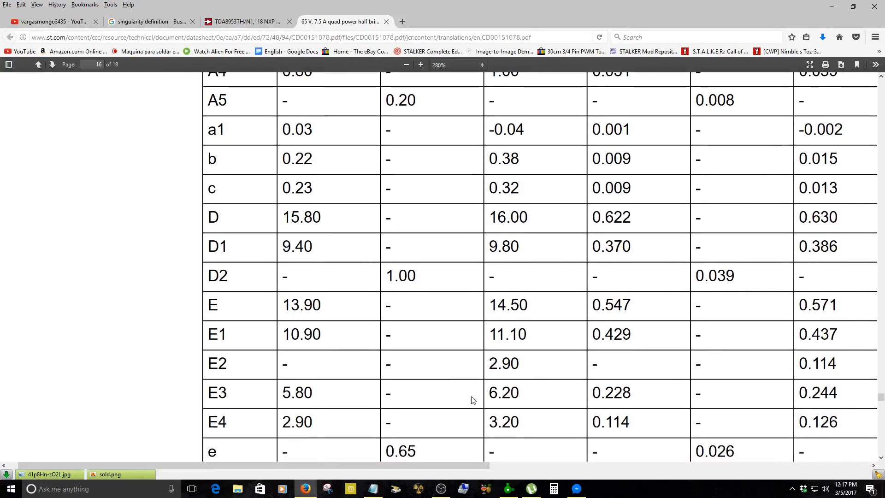
scroll(364, 325, up, 2)
scroll(374, 325, up, 1)
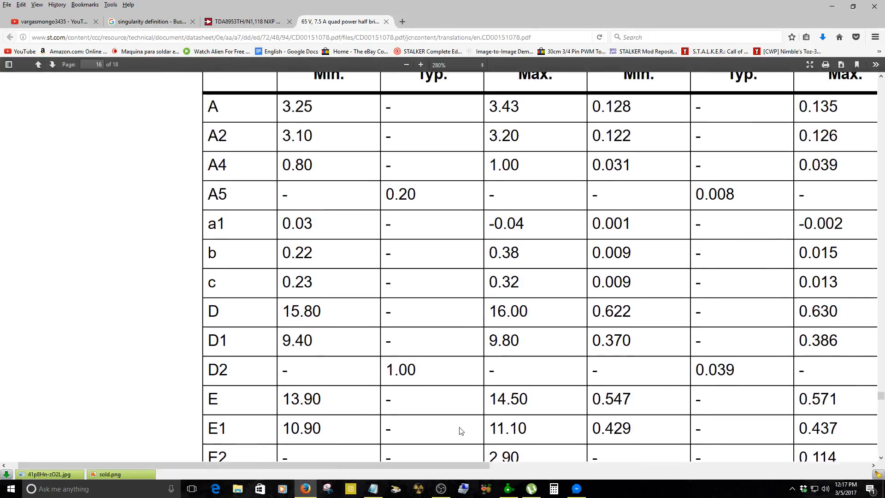
scroll(584, 421, up, 1)
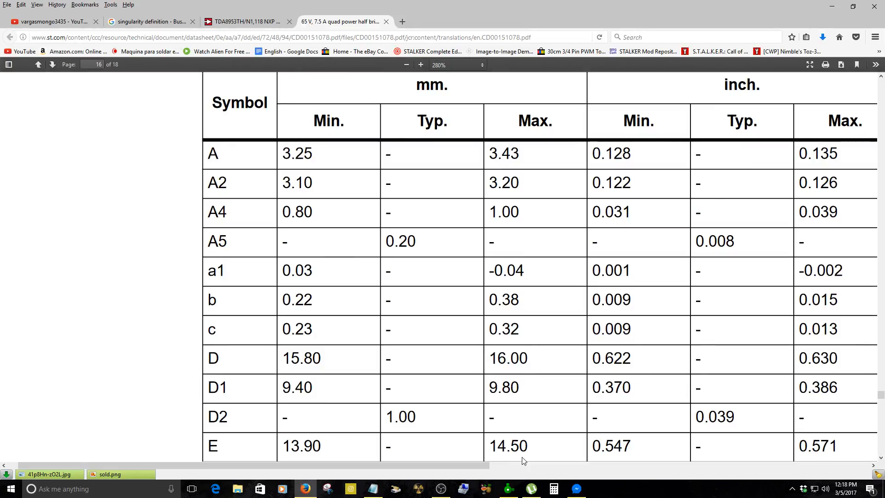
- Switch to Sprint-Layout and open the Footprint-Wizard, placing it beside the class D amplifier footprint
click(508, 488)
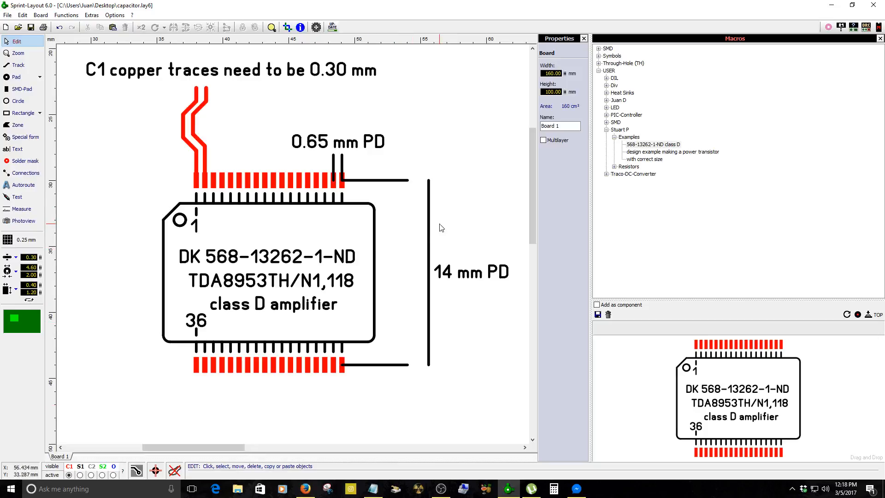
scroll(358, 236, down, 1)
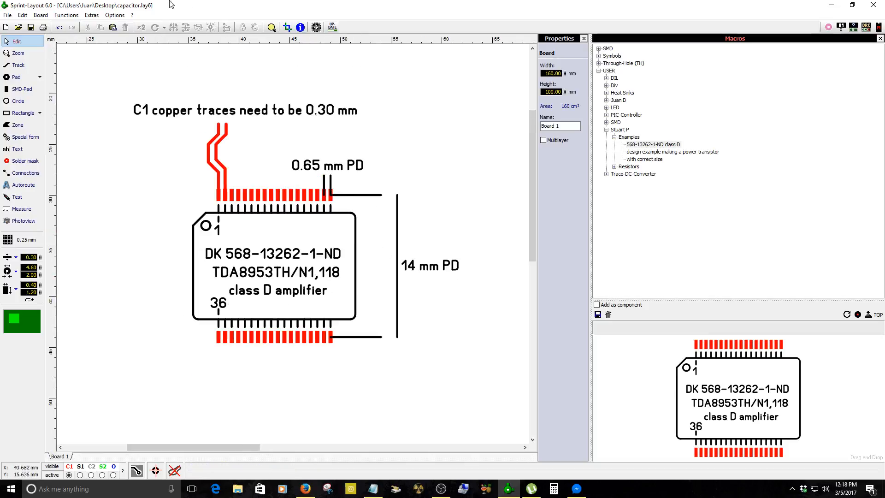
click(84, 17)
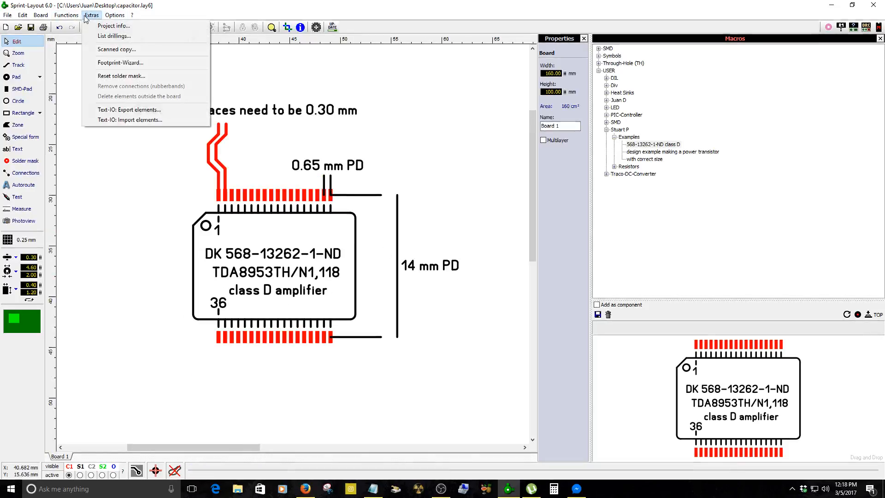
click(123, 63)
drag(677, 108, 475, 87)
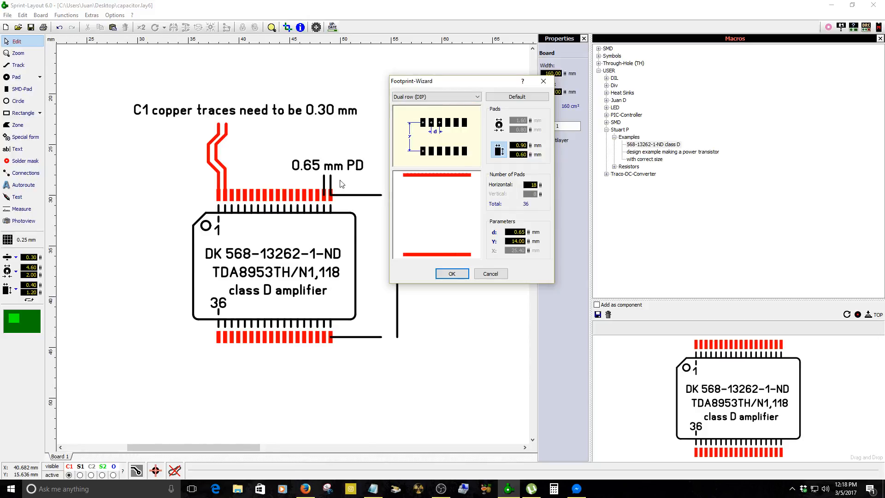
- Compare the wizard's dual-row pad count, pitch and row spacing with the amplifier footprint on the board
scroll(341, 183, up, 3)
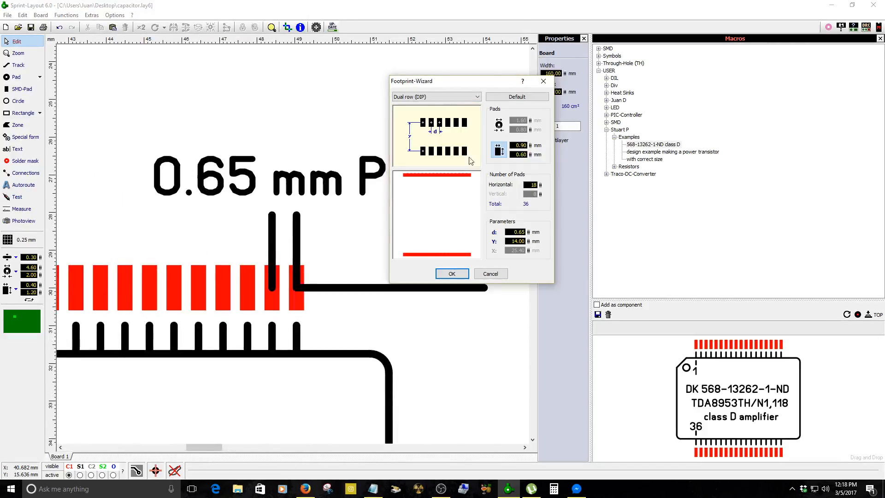
drag(481, 85, 648, 110)
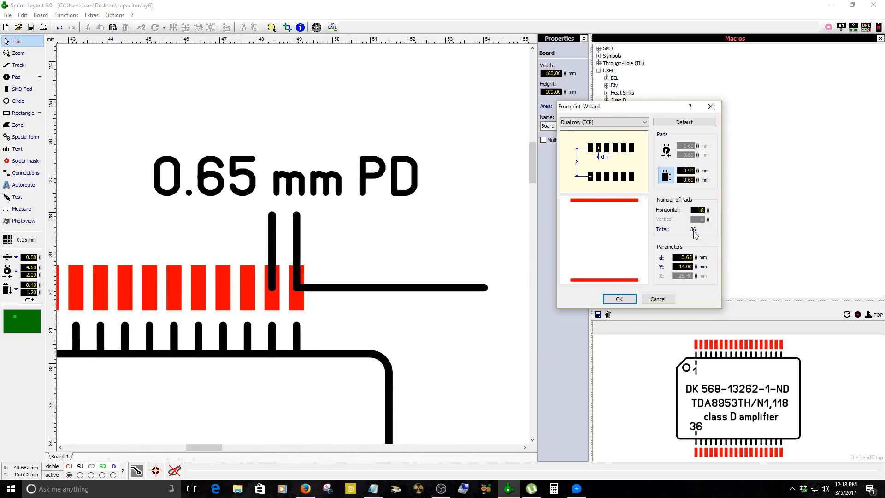
drag(645, 106, 467, 81)
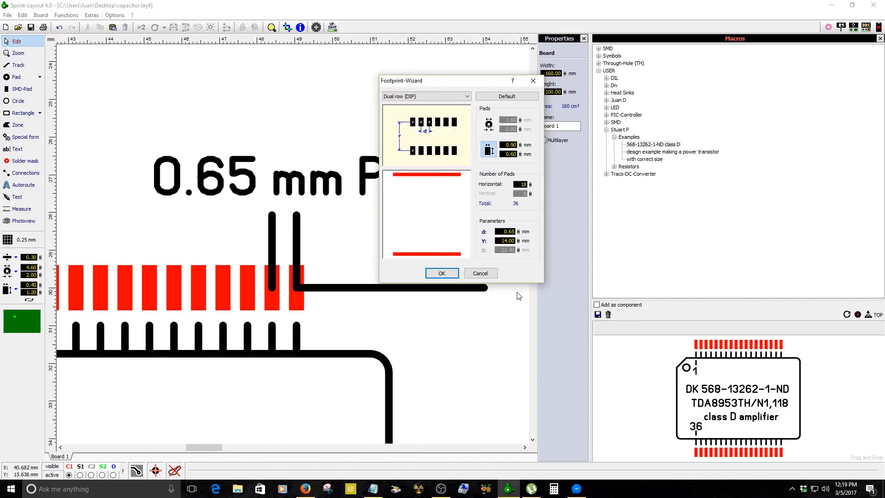
scroll(466, 350, down, 3)
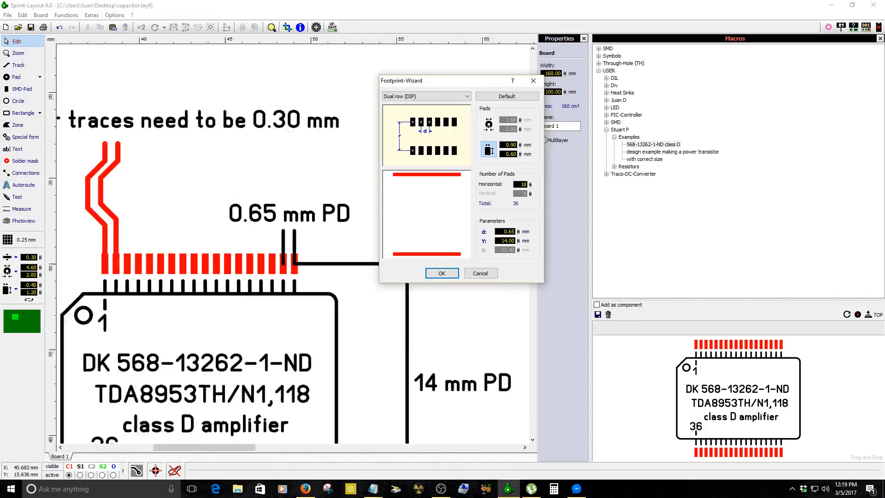
- Close the Footprint-Wizard without applying it and measure the centre-to-centre pitch between the last two upper-row pads
click(533, 81)
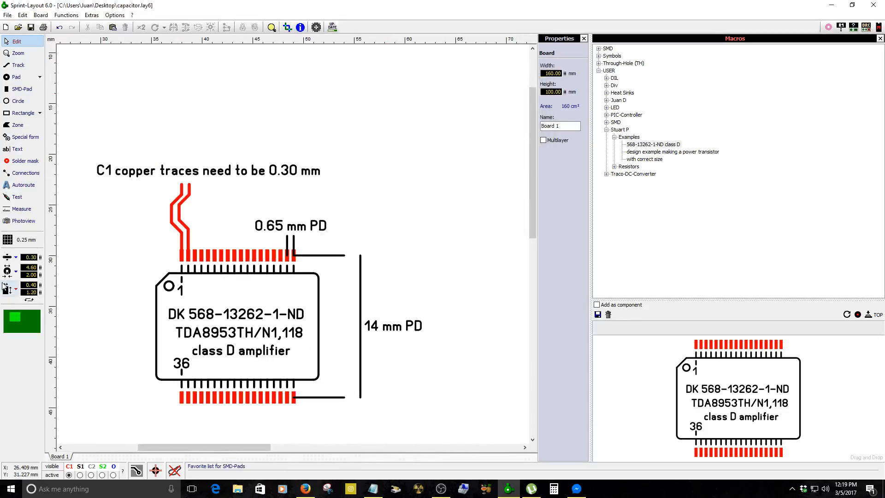
click(16, 211)
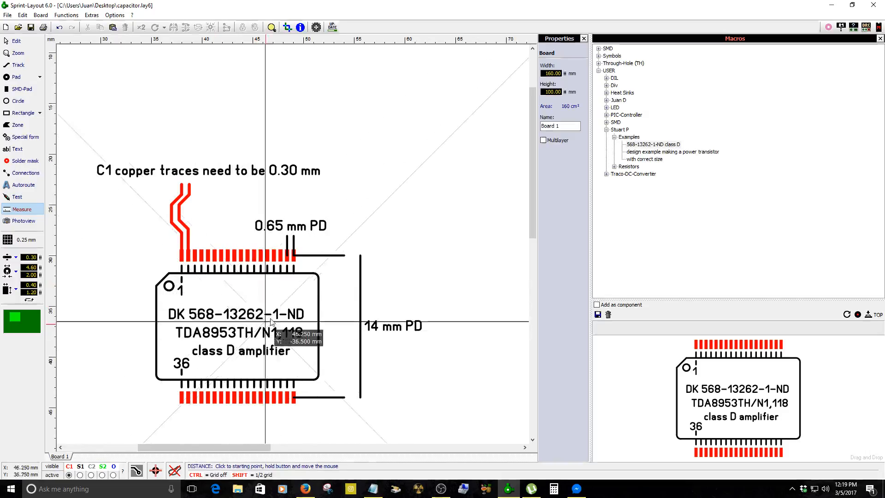
scroll(294, 250, up, 5)
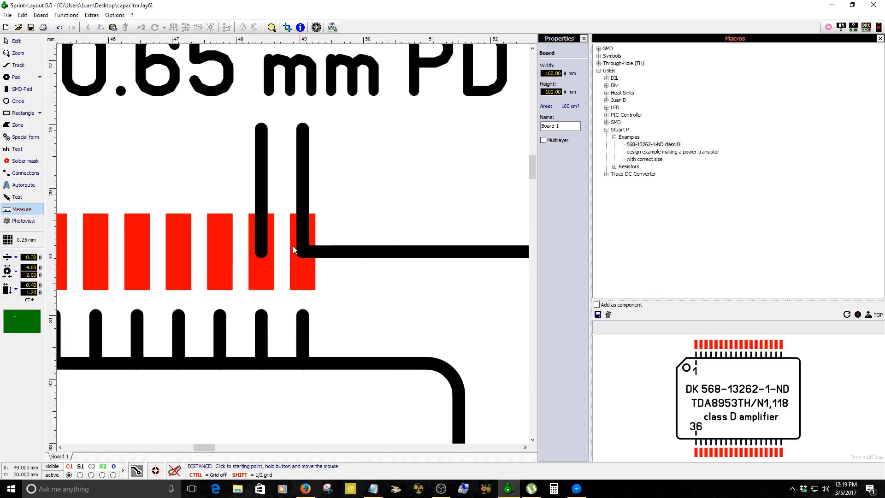
scroll(292, 245, up, 1)
drag(253, 250, 297, 247)
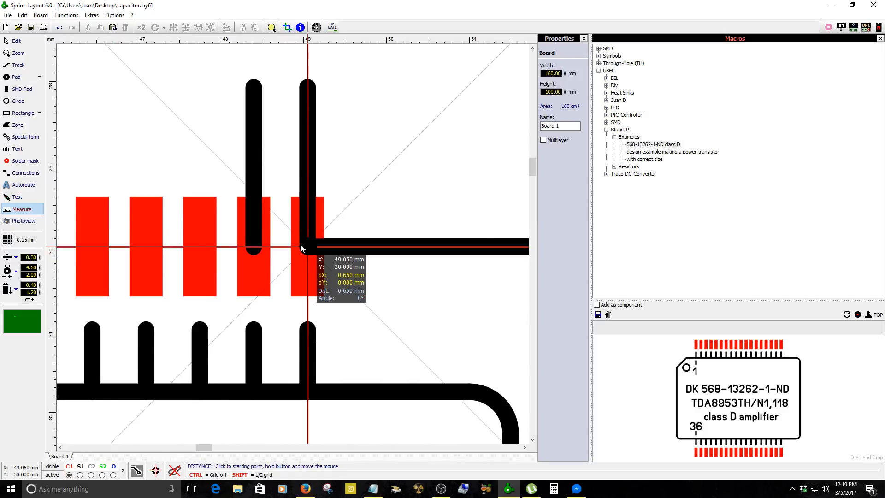
scroll(318, 272, down, 6)
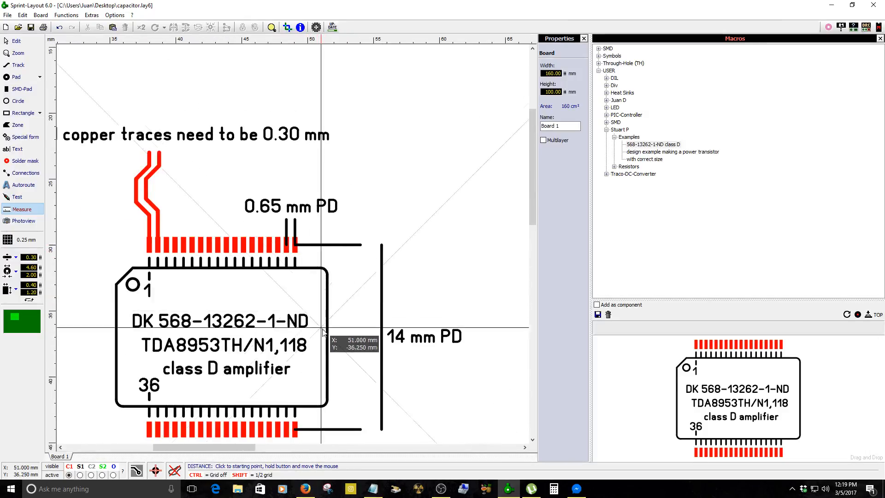
- Measure the vertical centre-to-centre spacing between the upper and lower pad rows, and leave the Measure tool
scroll(291, 273, up, 3)
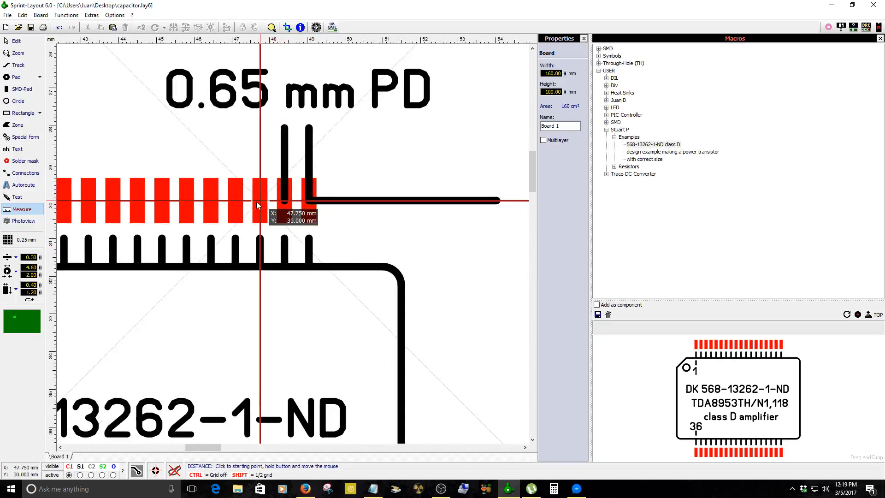
drag(258, 202, 262, 255)
key(Escape)
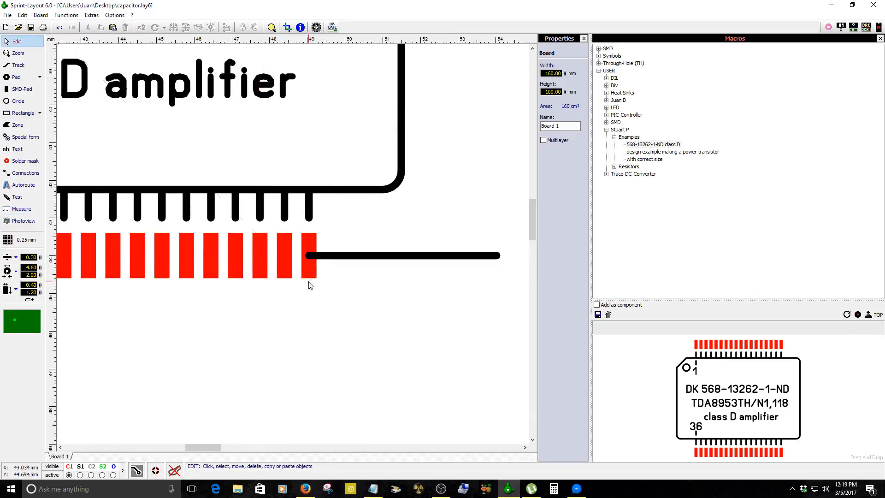
scroll(310, 284, down, 3)
scroll(164, 235, up, 2)
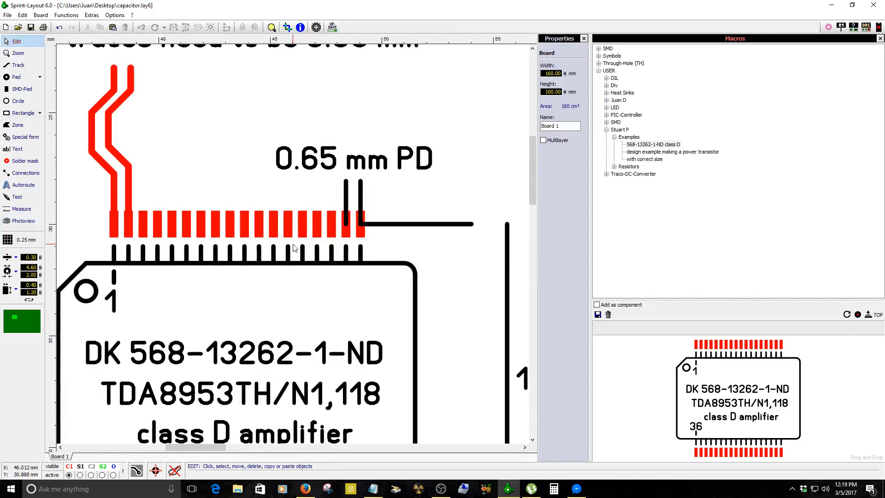
- Select the amplifier footprint and check the width and height of its SMD pads
click(161, 232)
scroll(161, 233, up, 3)
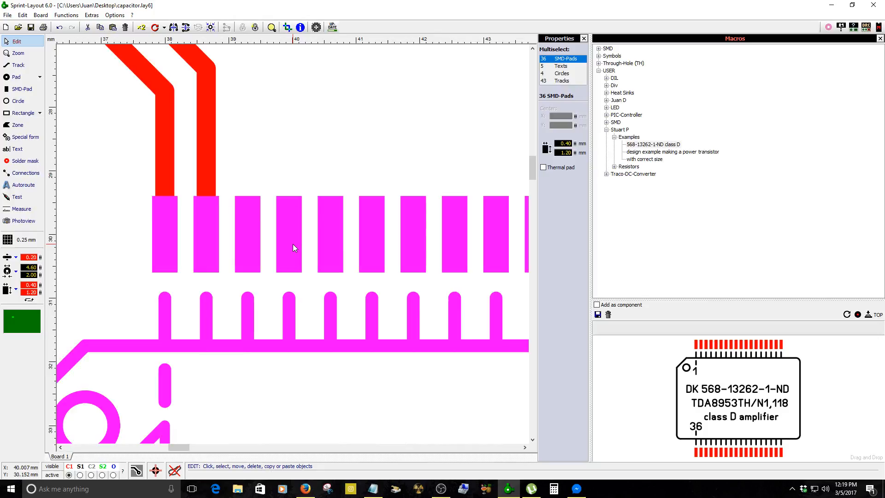
scroll(58, 273, up, 1)
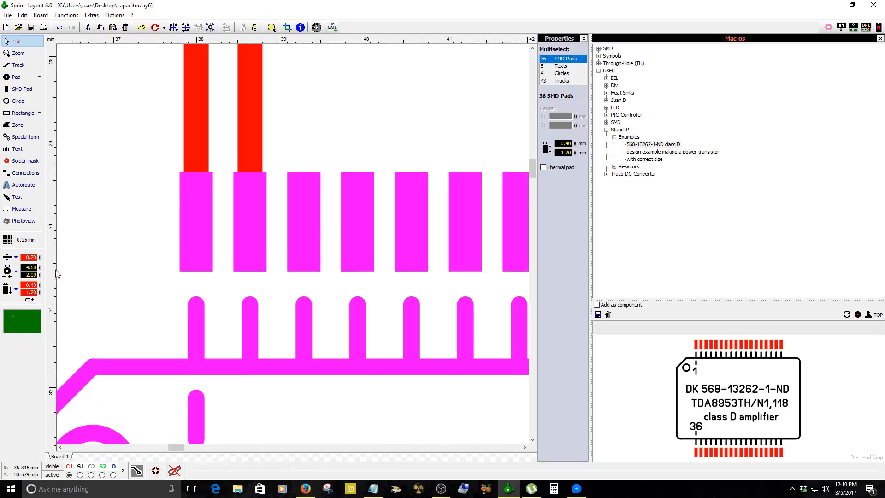
mouse_move(41, 285)
mouse_down()
mouse_move(41, 277)
mouse_move(42, 286)
mouse_up()
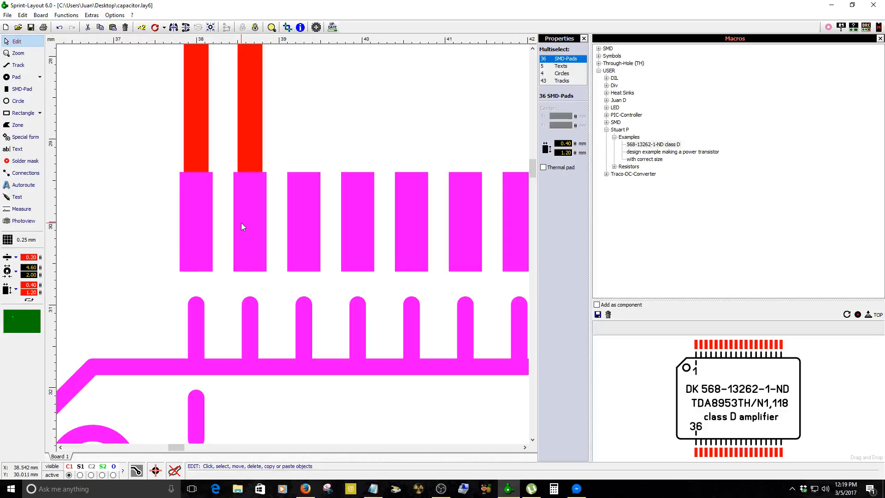
scroll(242, 223, down, 5)
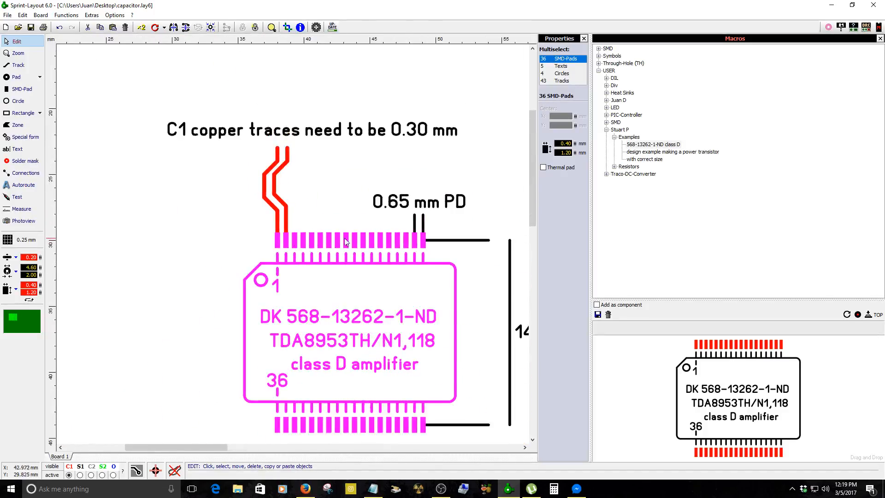
scroll(356, 285, up, 2)
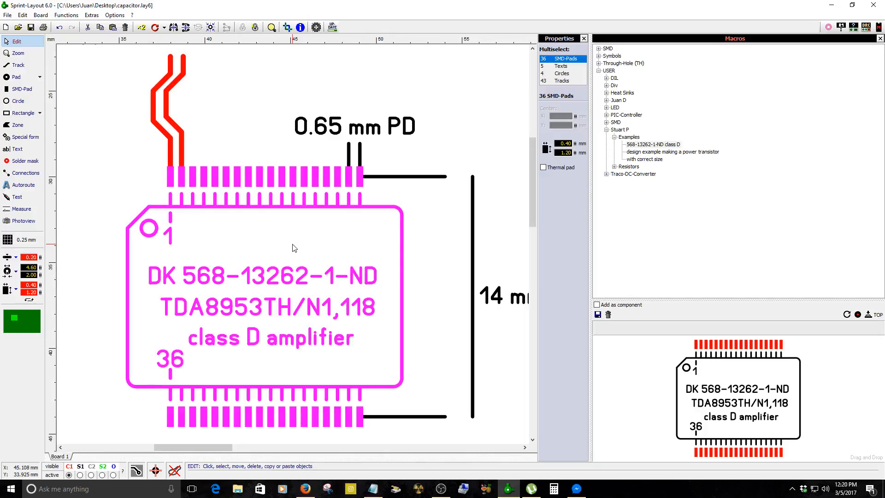
scroll(294, 248, down, 2)
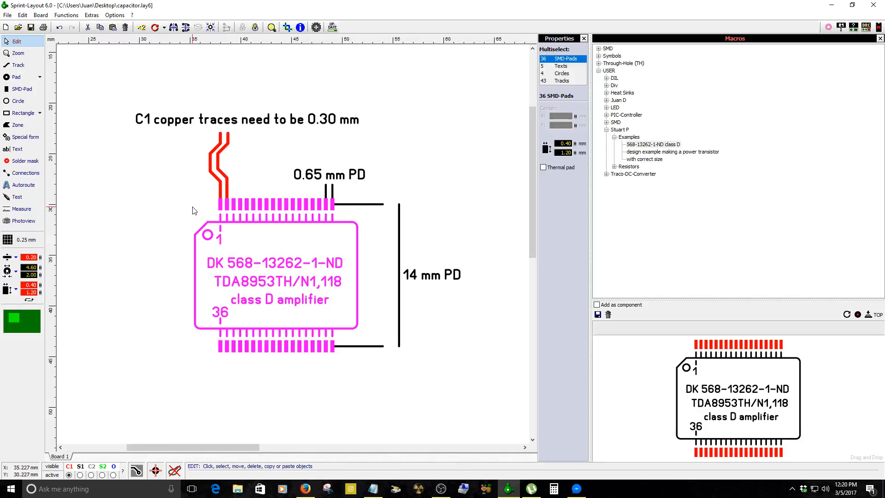
- Check the width of the trace on the second upper-row pad and try routing a similar track from the fifth pad
click(228, 186)
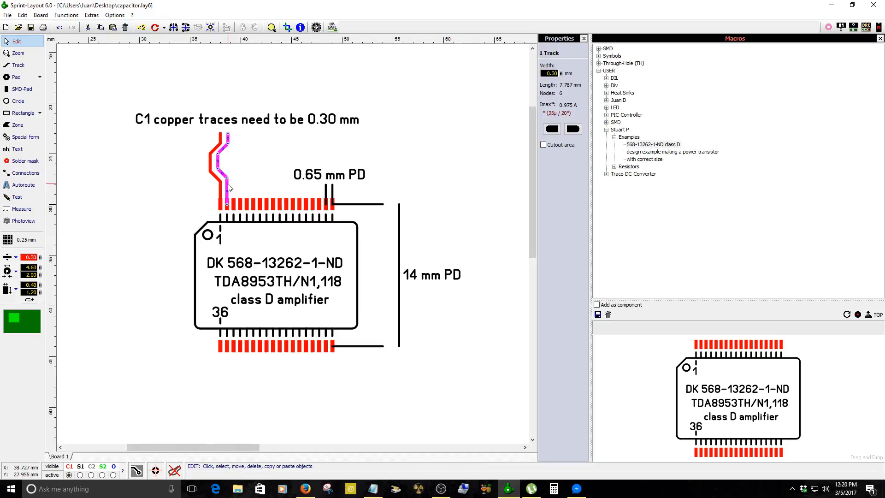
scroll(260, 199, up, 4)
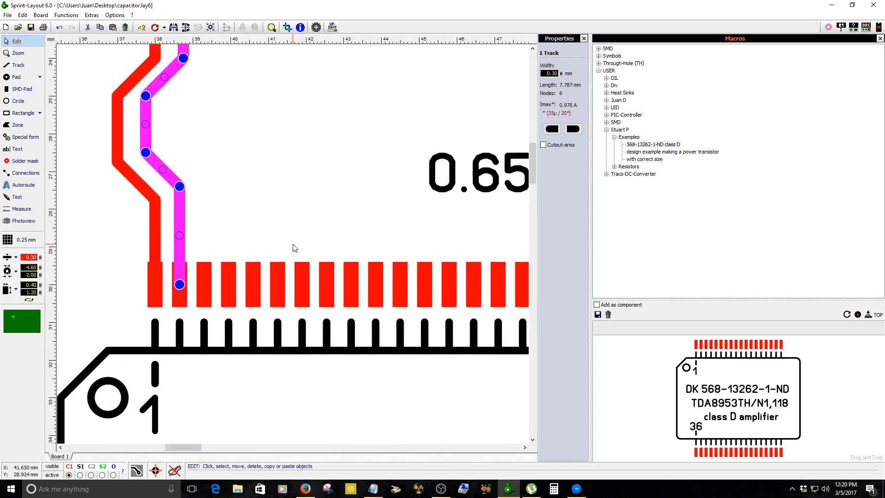
click(10, 67)
click(253, 284)
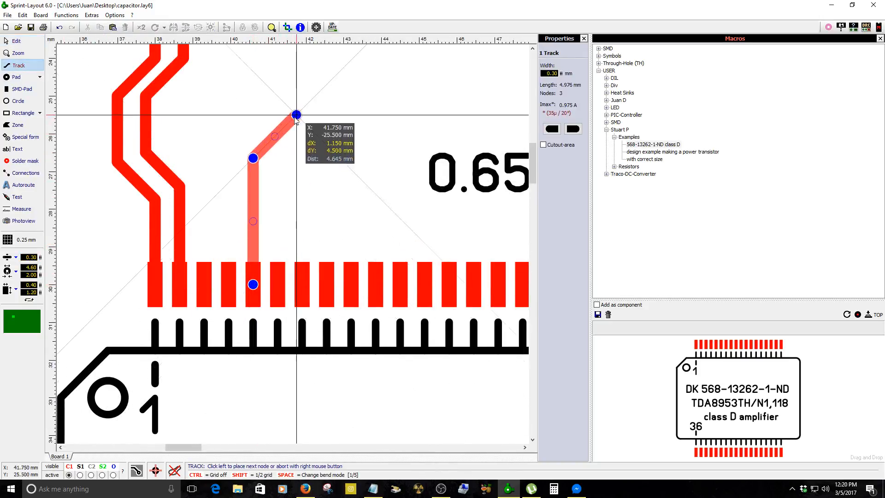
right_click(268, 109)
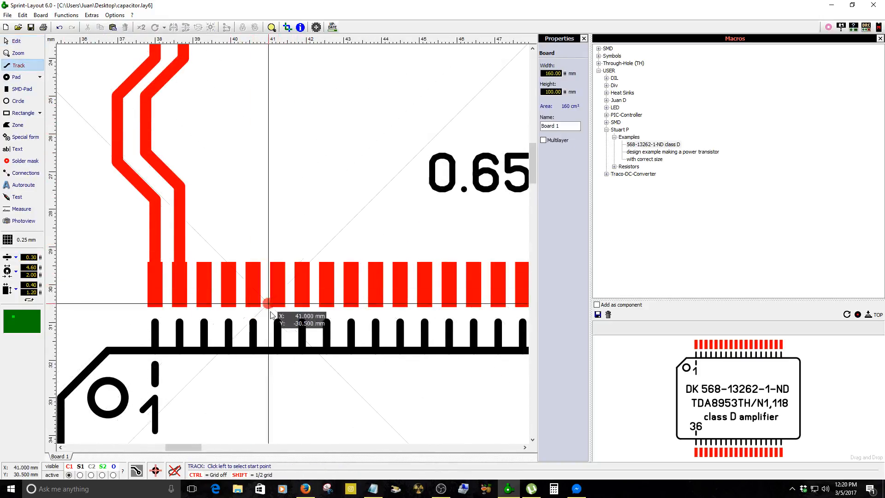
- Route a 0.30 mm wide C1 track about 7.16 mm long from the centre of the fifth upper-row pad, bending around to X 42.5, Y -25 mm
scroll(296, 306, up, 2)
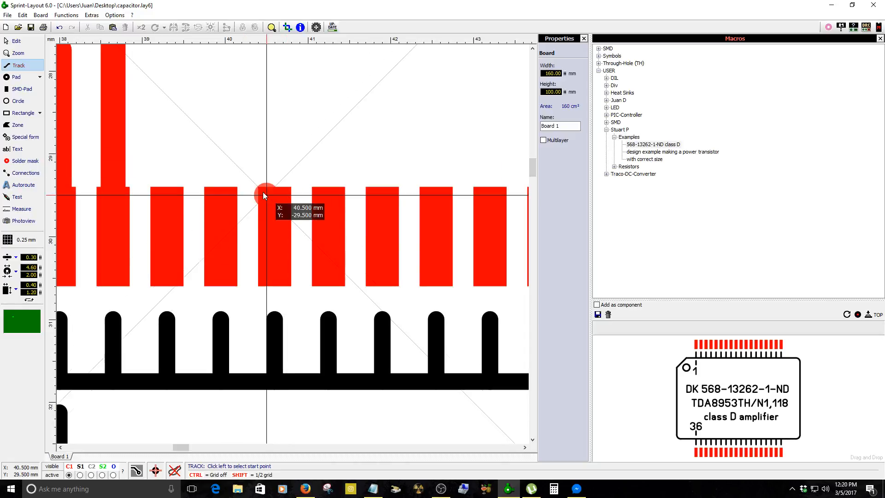
scroll(276, 237, up, 3)
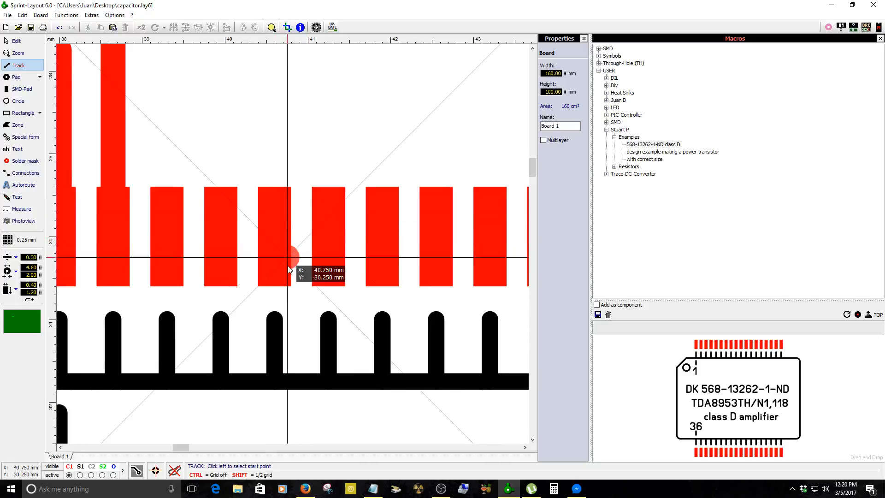
click(260, 189)
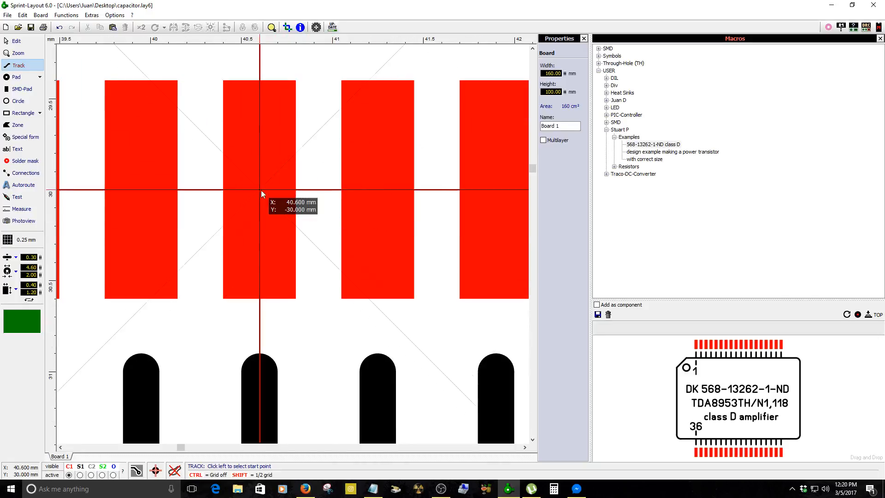
scroll(260, 189, down, 3)
scroll(323, 83, up, 1)
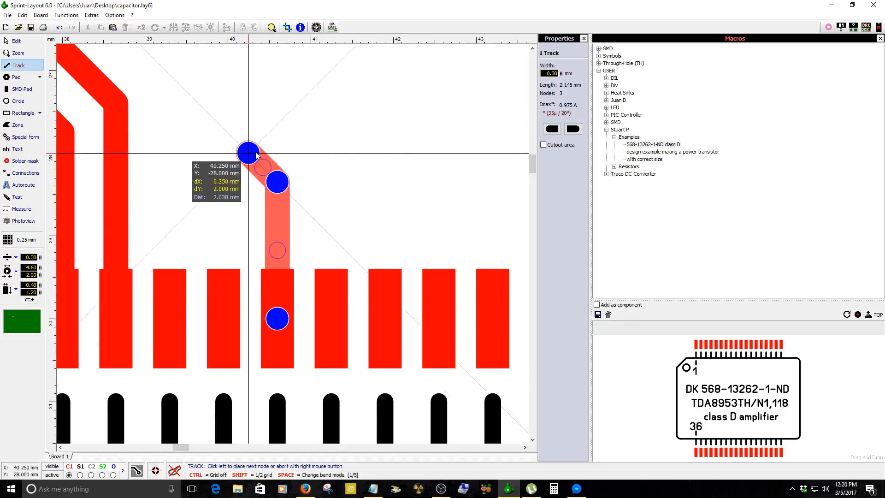
click(226, 174)
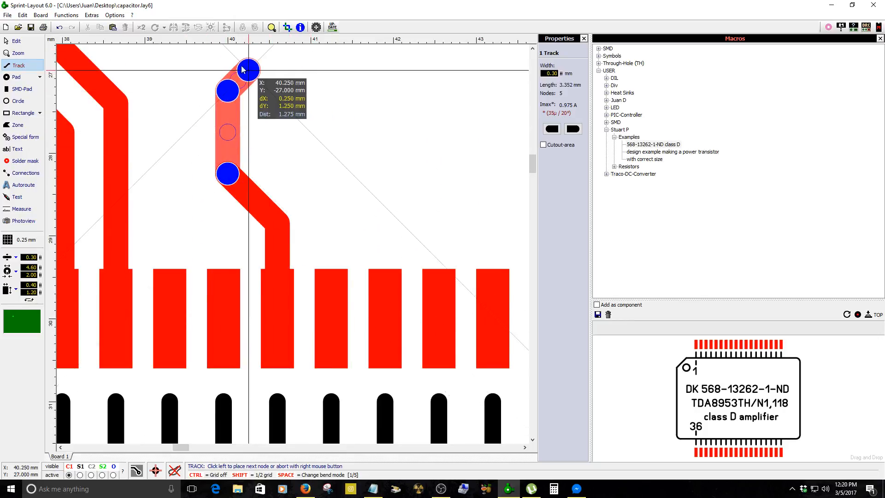
click(248, 67)
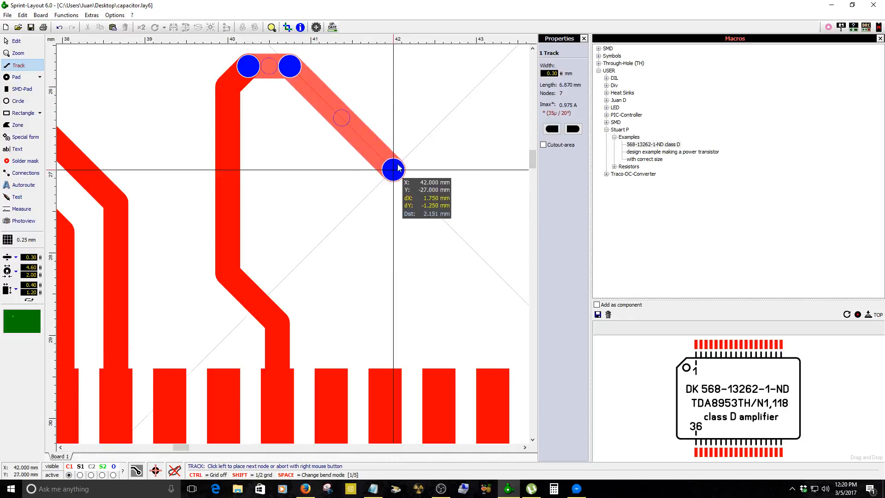
click(347, 105)
right_click(347, 106)
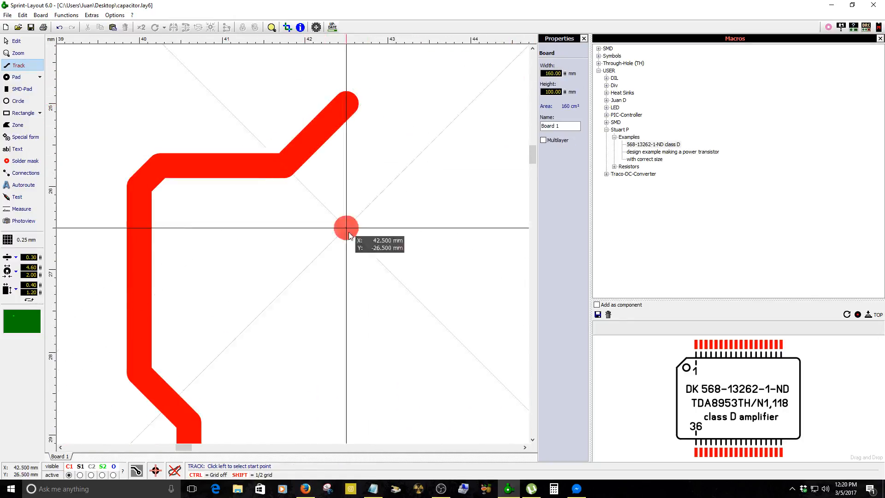
right_click(347, 230)
- Select the new track on the fifth upper-row pad and set its width to 1.00 mm
scroll(296, 280, down, 3)
scroll(296, 282, up, 3)
click(253, 223)
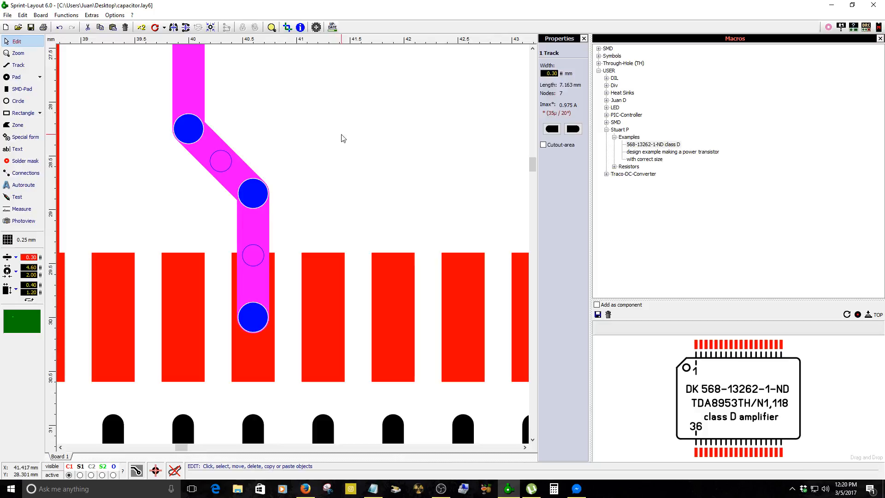
scroll(295, 216, down, 3)
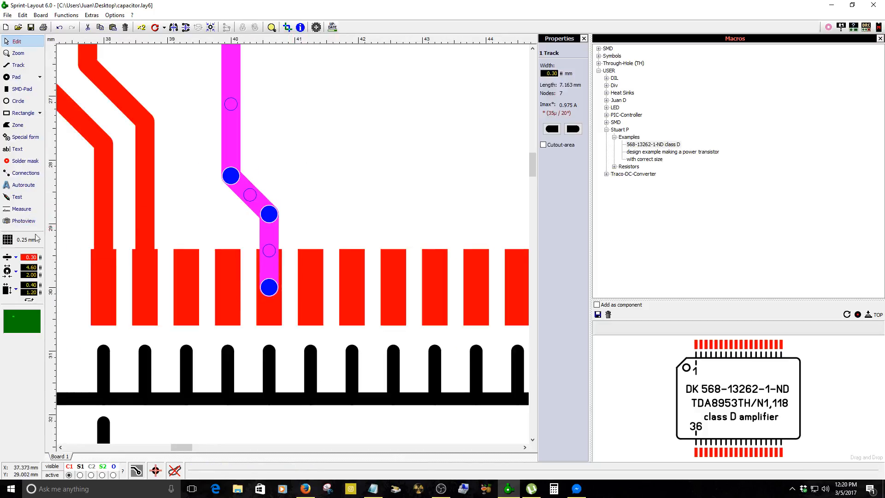
drag(41, 257, 48, 228)
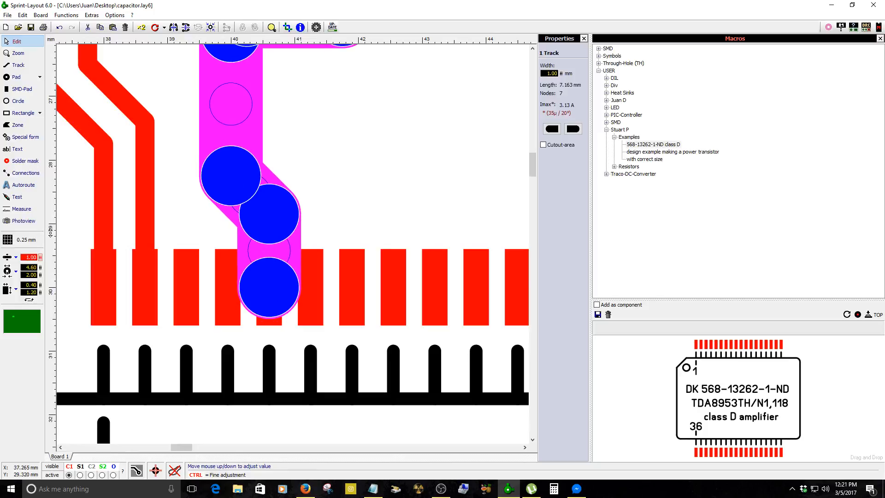
click(366, 193)
scroll(342, 237, down, 2)
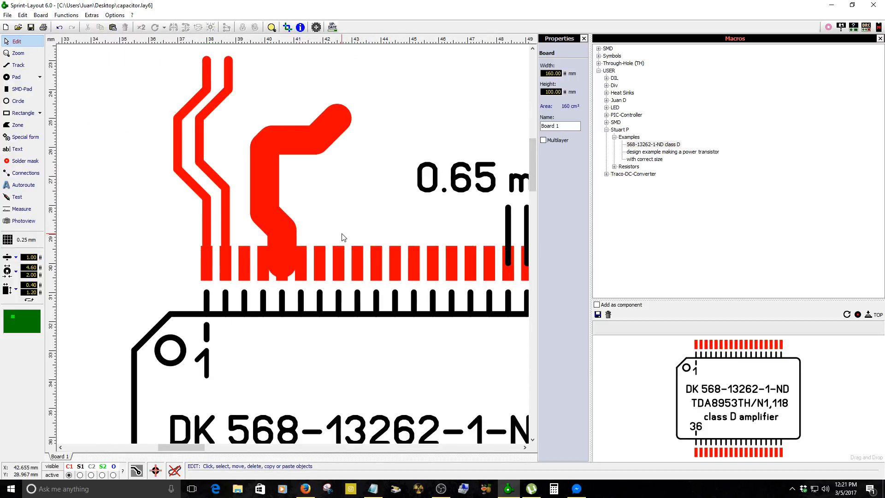
- Set the width of the fifth pad's track to 0.30 mm and deselect it
click(273, 223)
drag(42, 258, 52, 283)
click(318, 210)
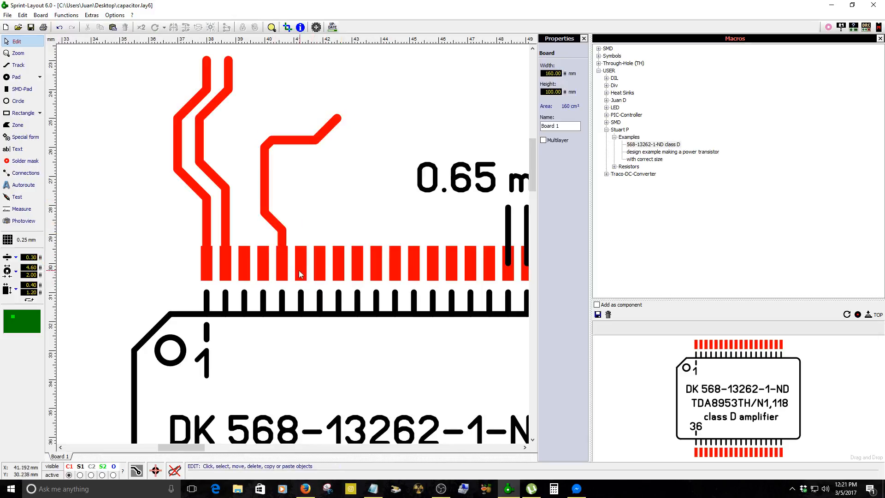
- Select the fifth pad's track and compare its width with the pad and the neighbouring traces
scroll(319, 190, up, 3)
click(284, 189)
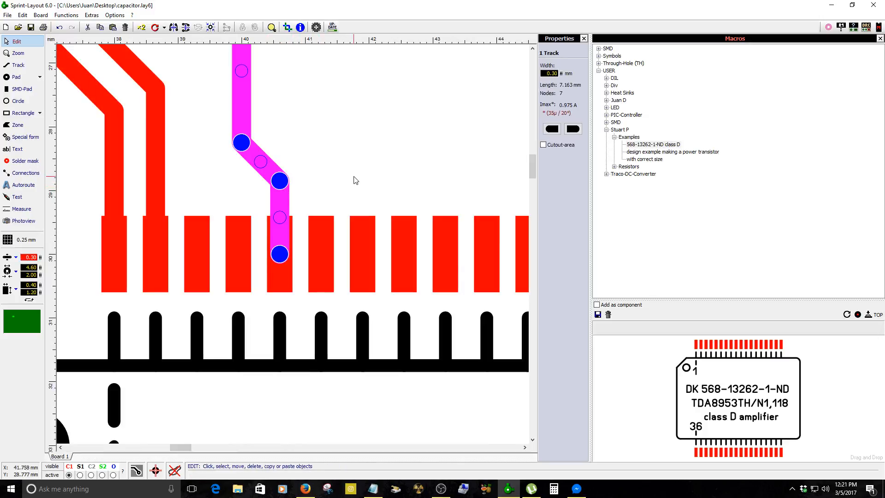
scroll(355, 180, down, 4)
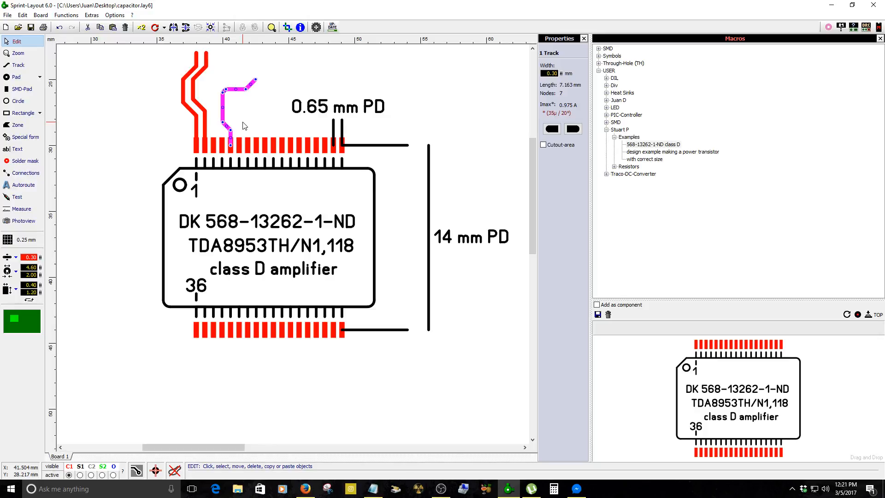
scroll(270, 144, up, 2)
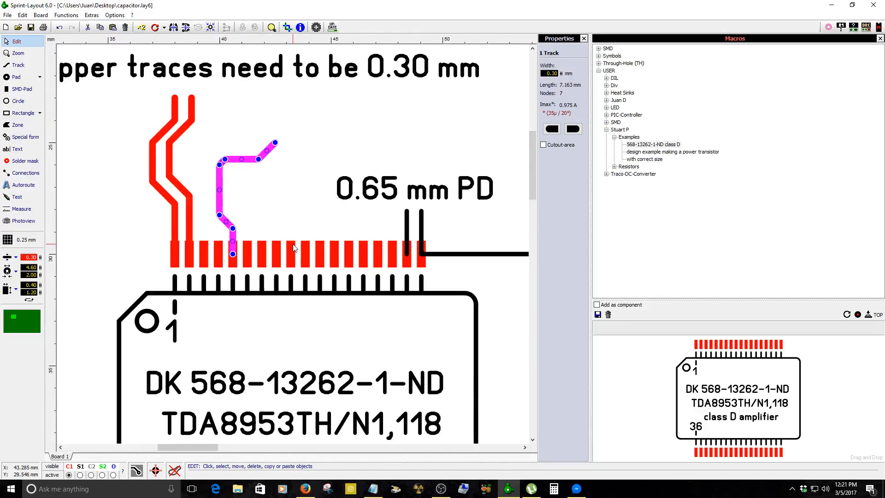
scroll(294, 248, down, 2)
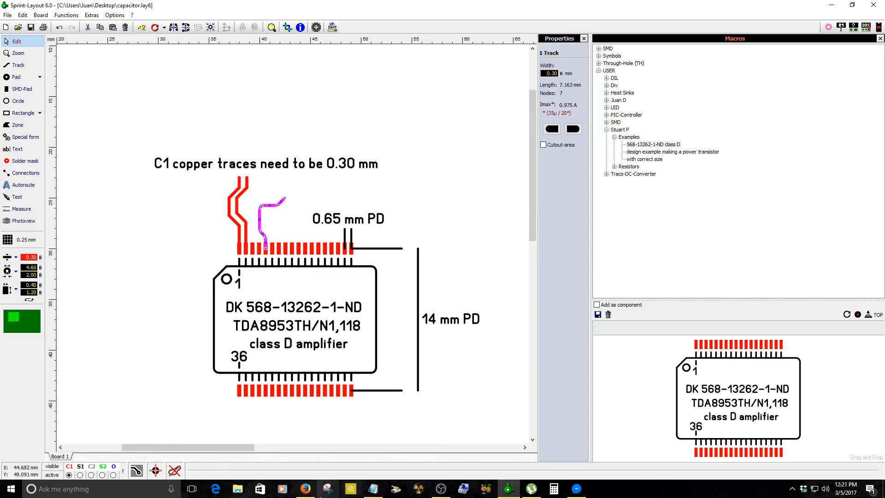
- Review the TDA8953TH product page on Digi-Key in the browser, then return to the Sprint-Layout board
click(305, 489)
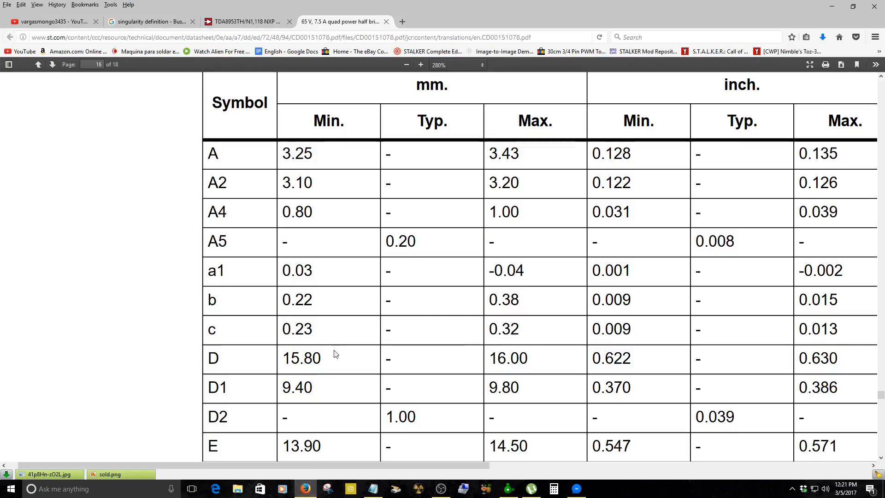
click(241, 21)
scroll(318, 233, down, 5)
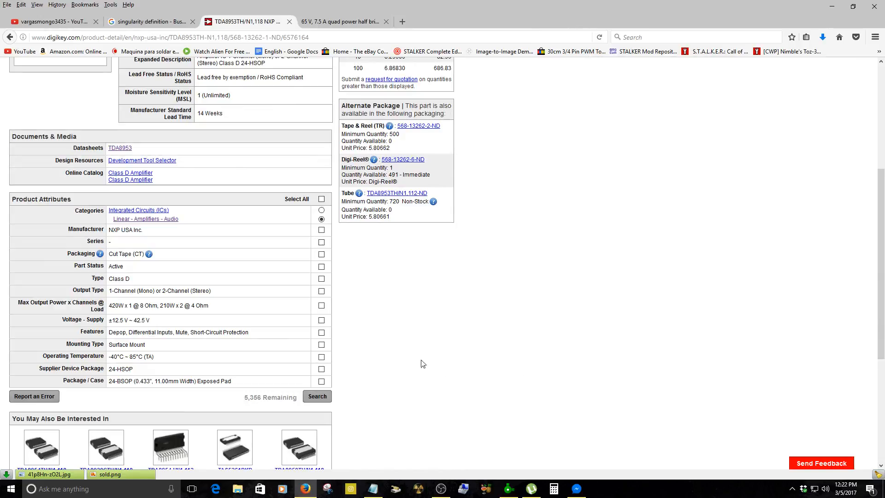
scroll(416, 361, up, 3)
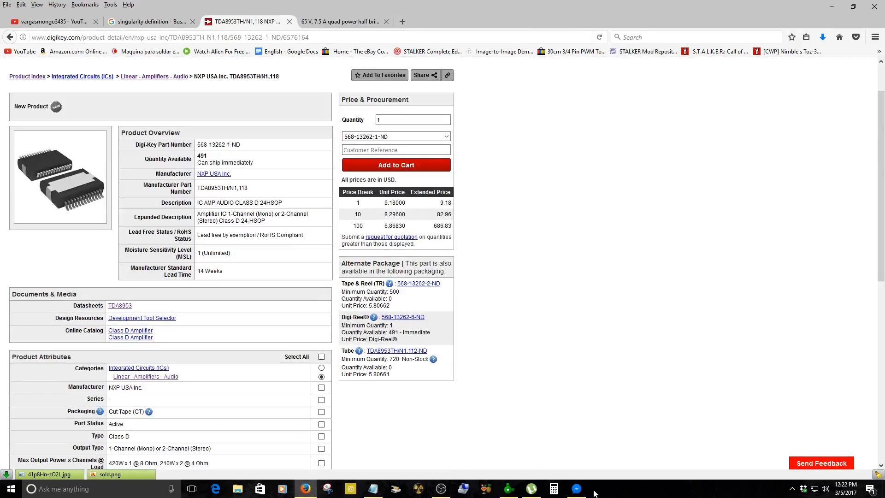
click(506, 490)
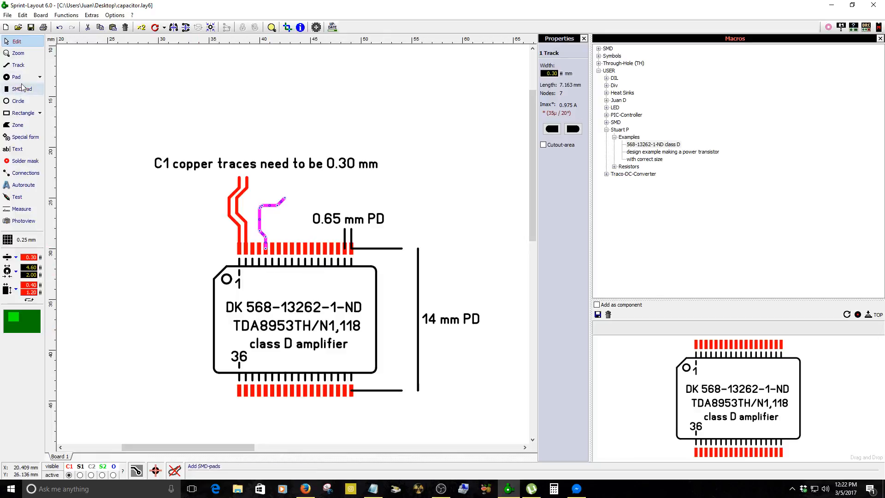
- Select the whole annotated footprint with its traces, dimension lines and labels, and build it into one group
click(119, 116)
drag(119, 113, 268, 267)
drag(532, 248, 533, 194)
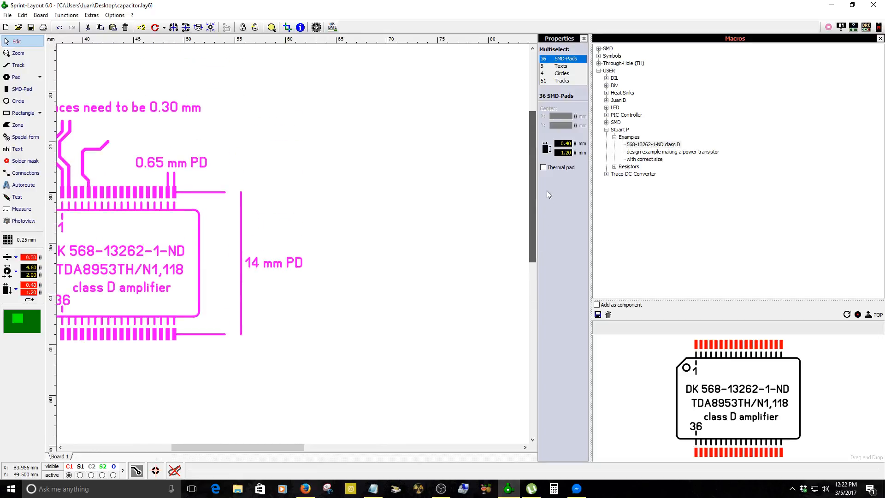
drag(280, 448, 231, 453)
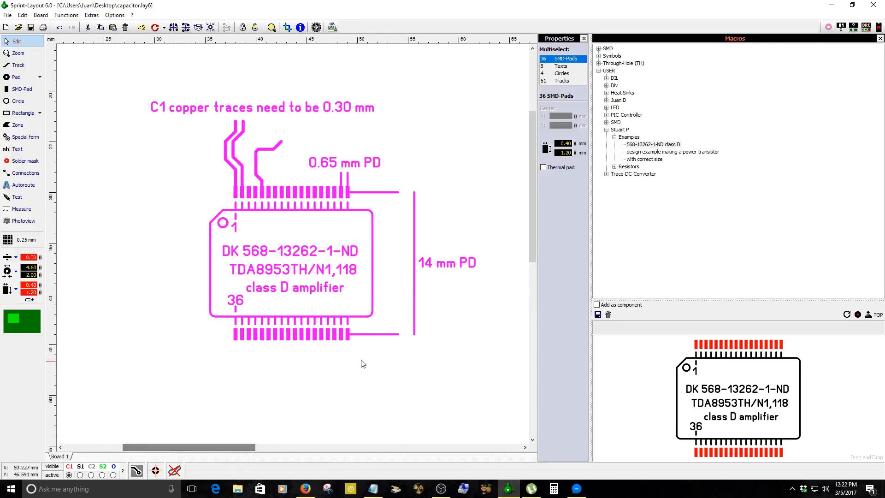
right_click(364, 323)
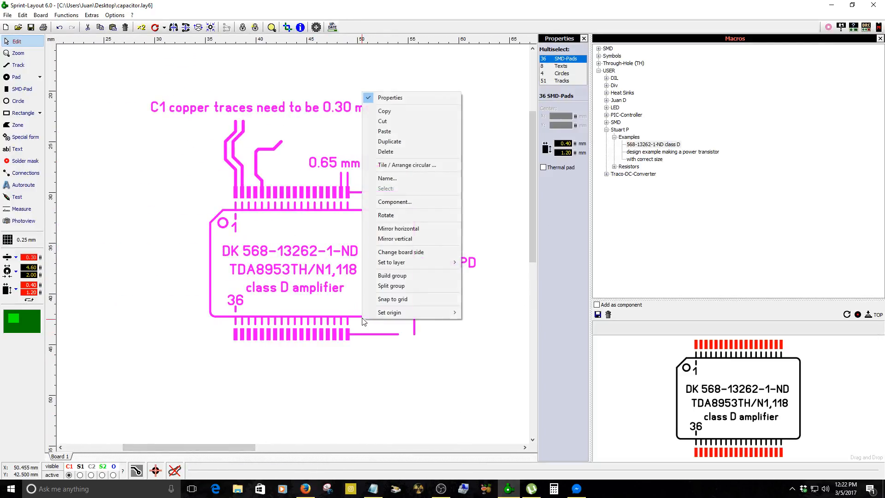
click(387, 276)
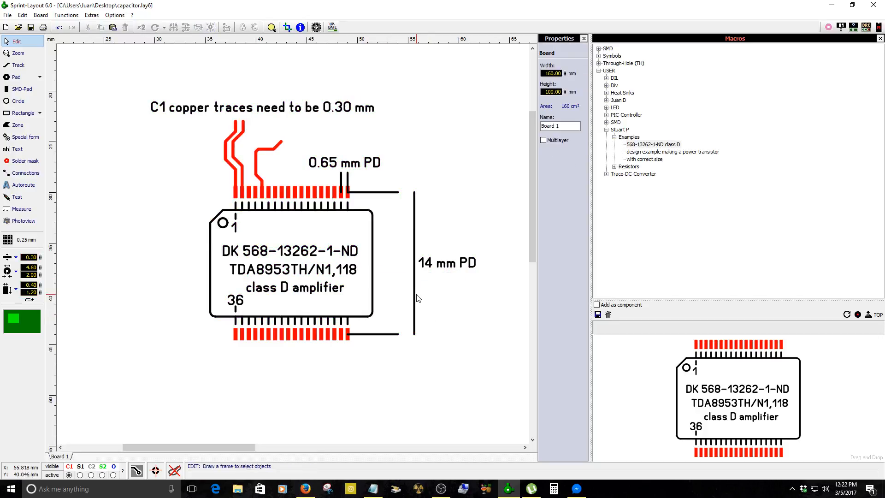
- Save all board elements as a macro named "568-13262-1-ND class D examples" in the Examples folder
key(ctrl+a)
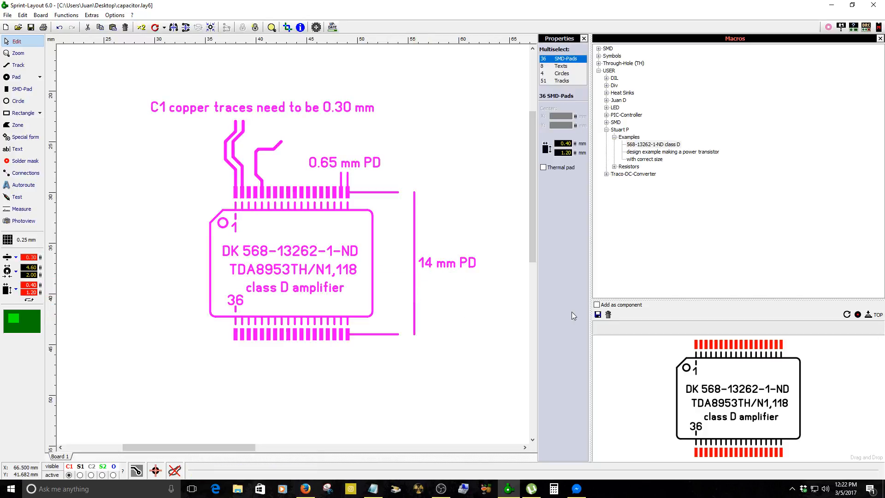
click(597, 314)
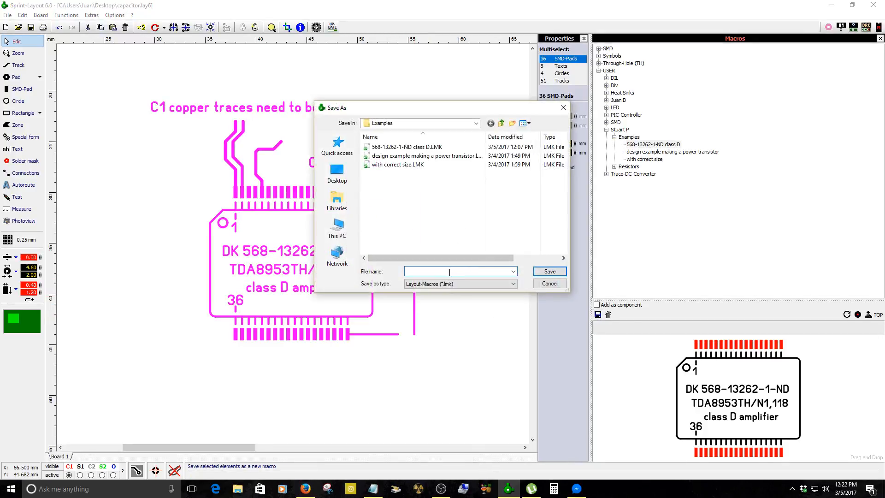
click(431, 147)
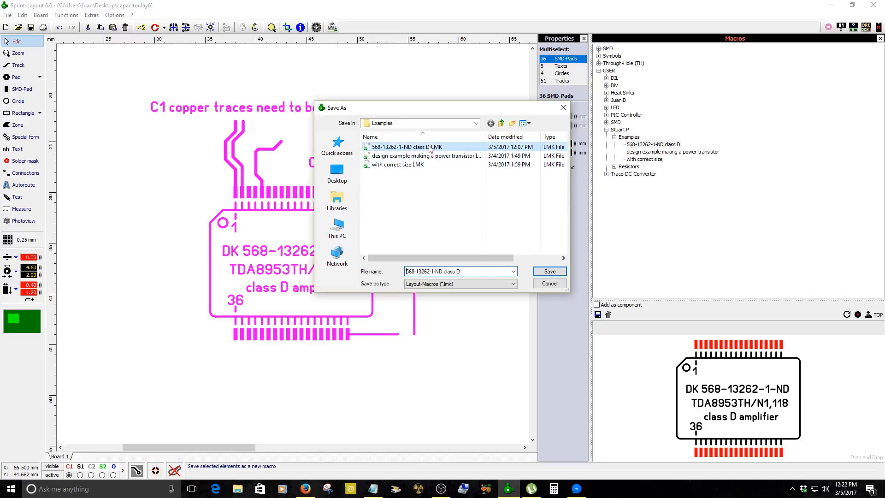
double_click(471, 271)
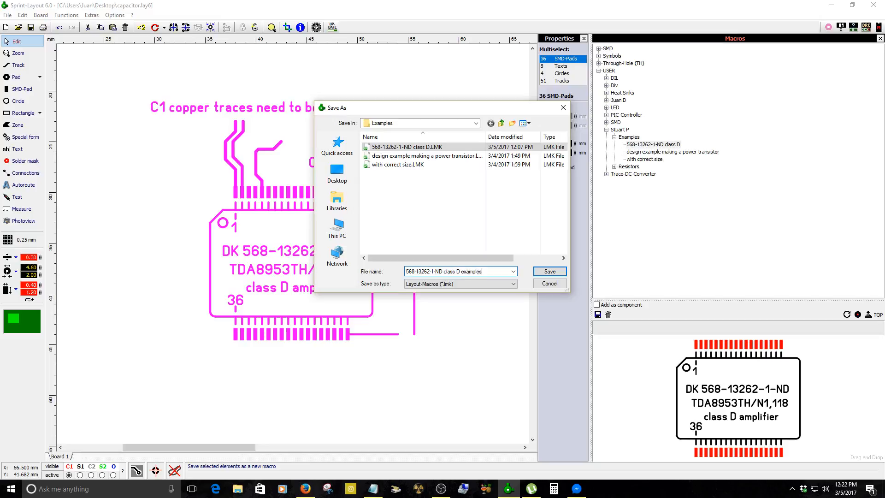
click(542, 273)
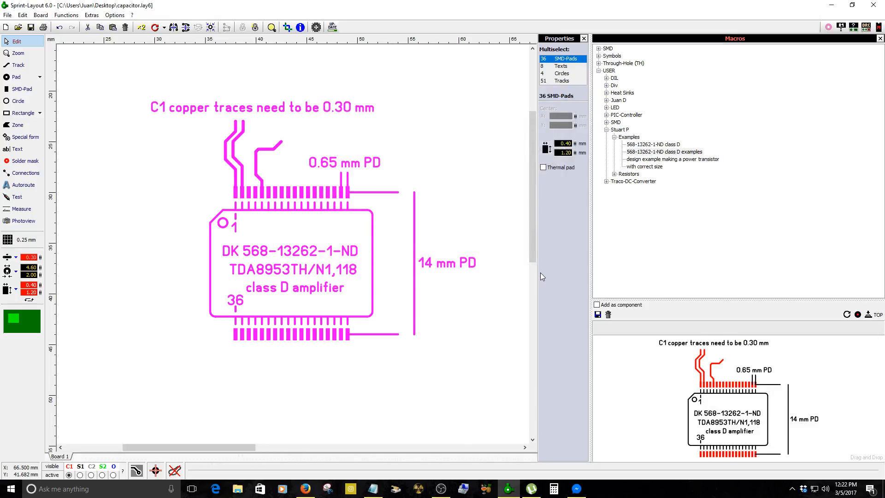
- Split the group holding the annotated footprint, its traces and dimension labels, and deselect everything
click(335, 201)
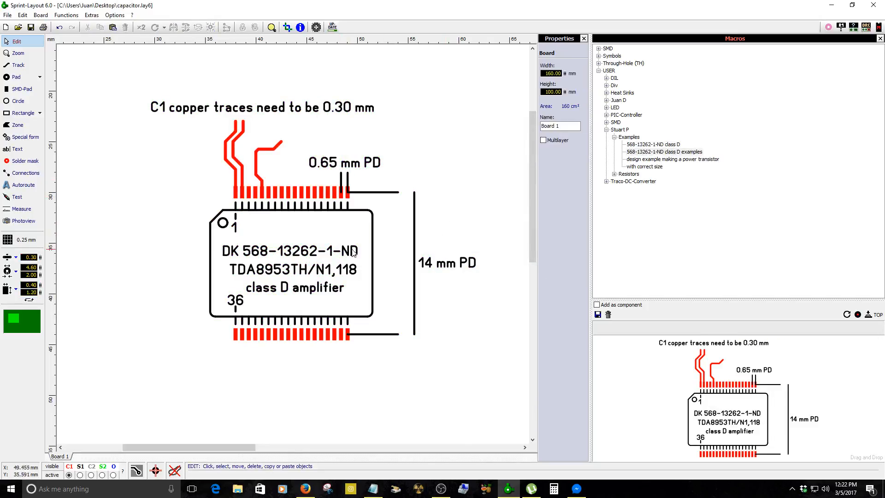
click(335, 200)
right_click(336, 199)
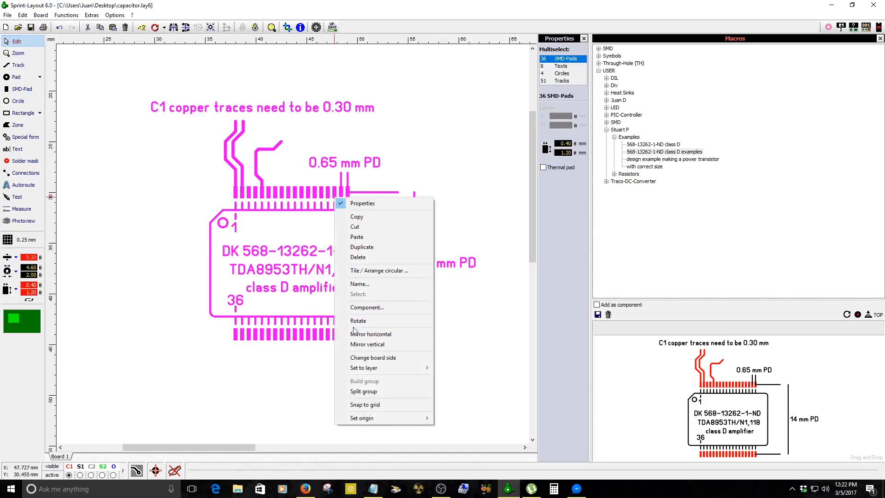
click(370, 391)
click(353, 237)
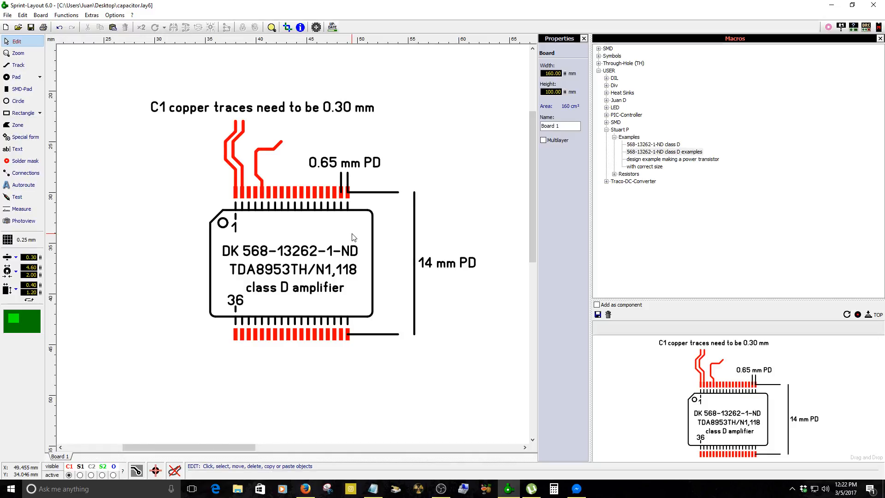
- Generate a dual-row 36-pad SMD footprint with 0.65 mm pitch and 14.00 mm row spacing, and place it beside the existing amplifier
click(92, 15)
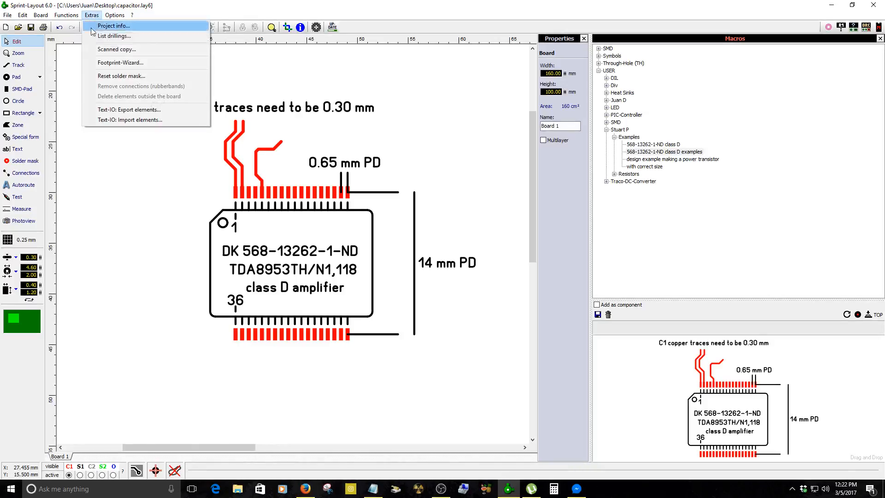
click(111, 63)
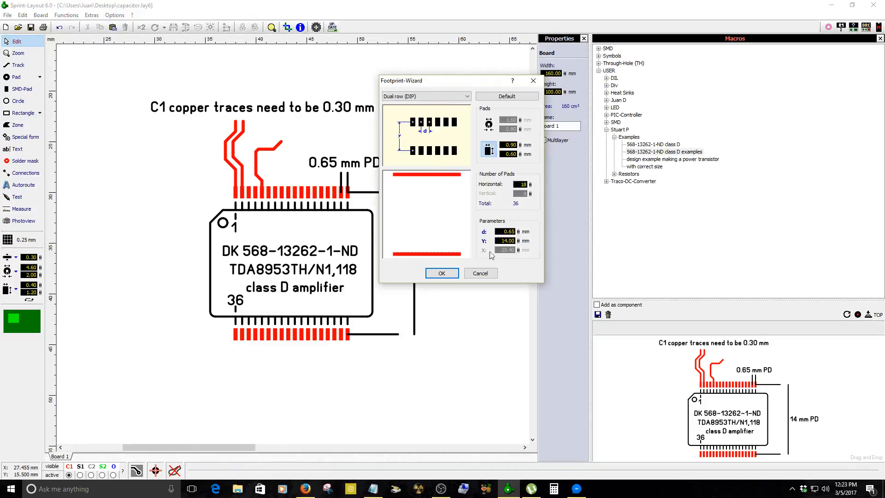
click(441, 273)
click(81, 193)
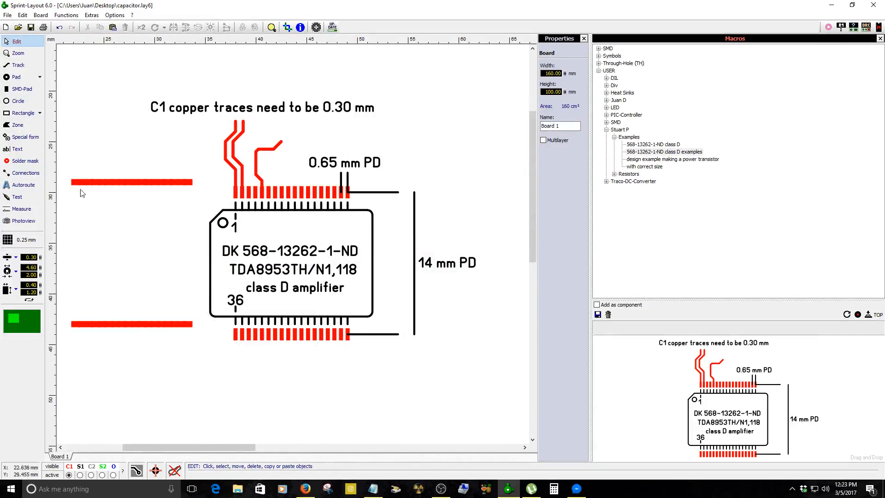
- Set the pads of the newly placed 36-pad footprint to 0.40 × 1.40 mm and deselect them
click(104, 184)
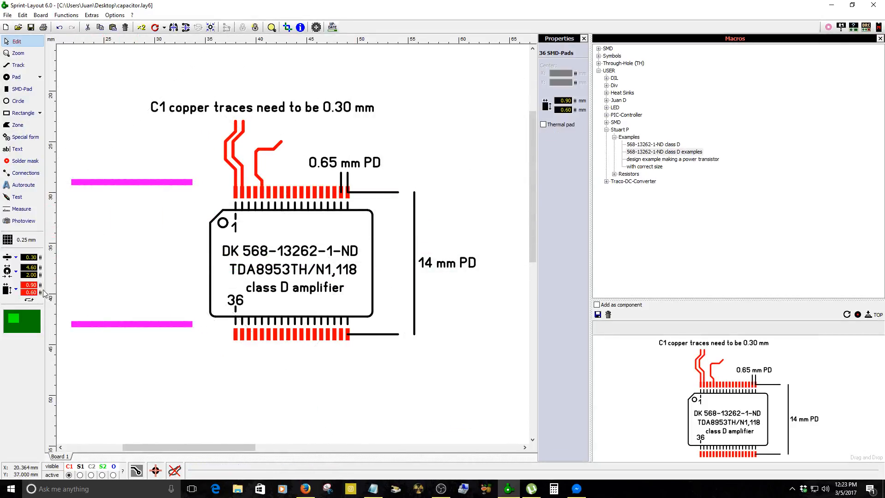
scroll(93, 197, up, 1)
scroll(295, 248, up, 1)
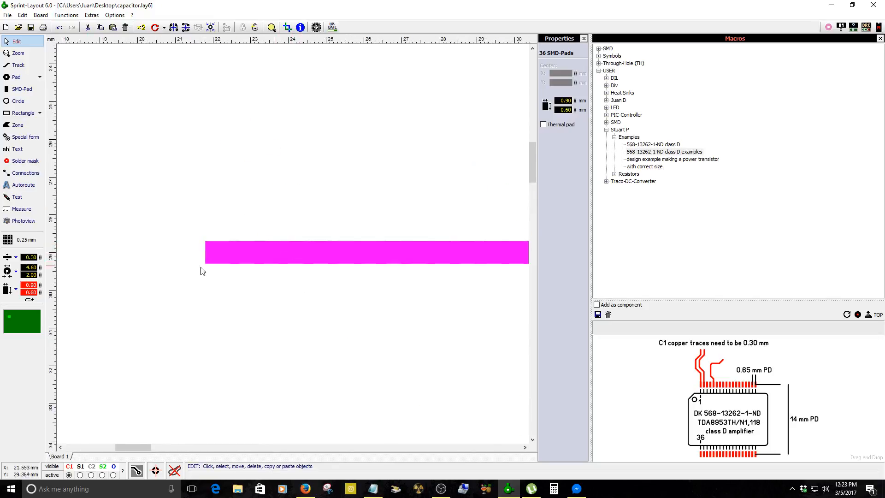
scroll(245, 251, up, 1)
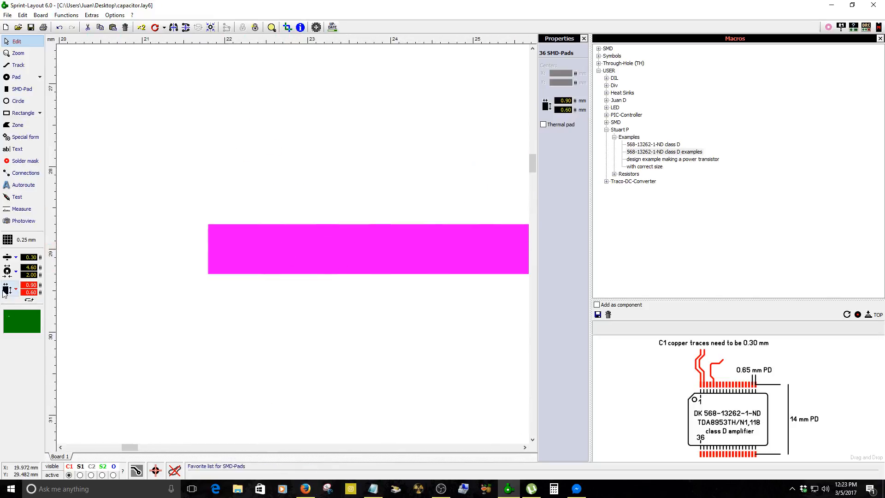
drag(39, 282, 56, 264)
click(108, 316)
scroll(109, 316, down, 4)
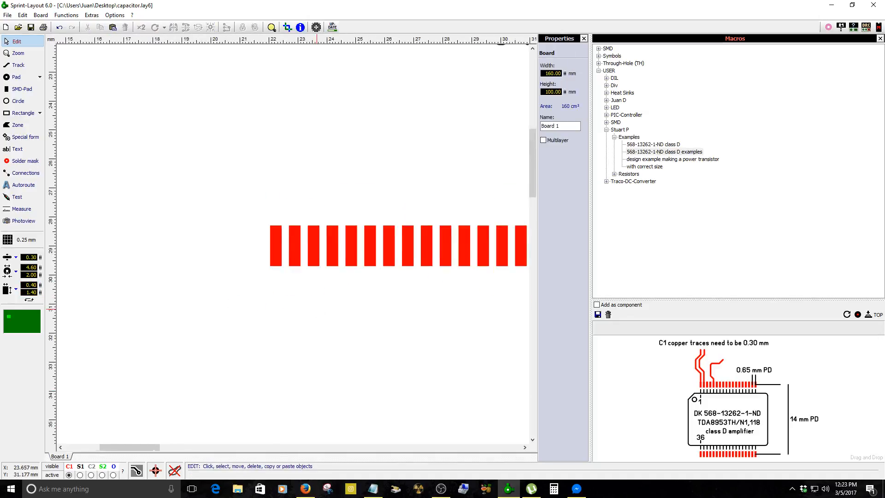
- Set the length of all pads on the labelled amplifier footprint to 1.50 mm and check the SMD-pad size favourites
scroll(275, 258, up, 2)
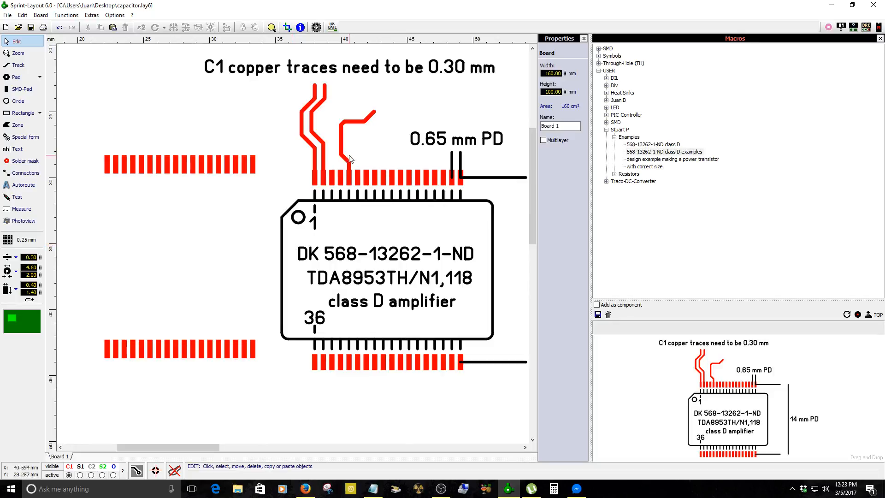
click(333, 172)
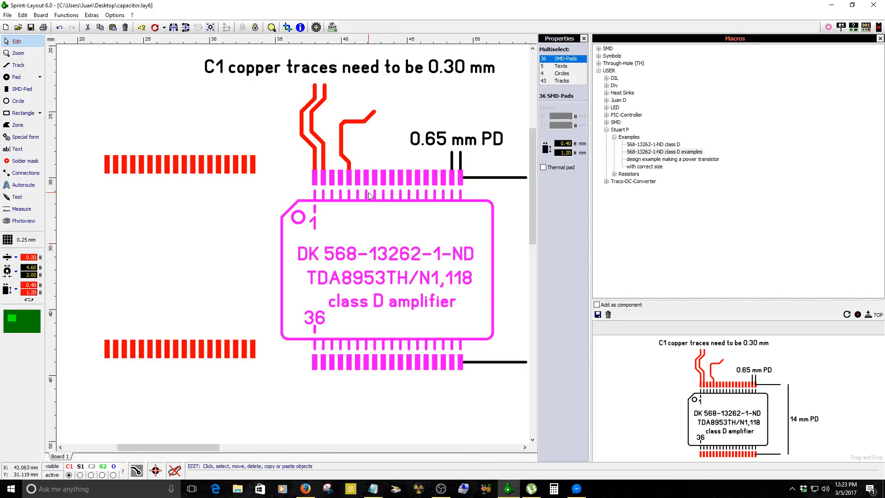
scroll(387, 180, up, 2)
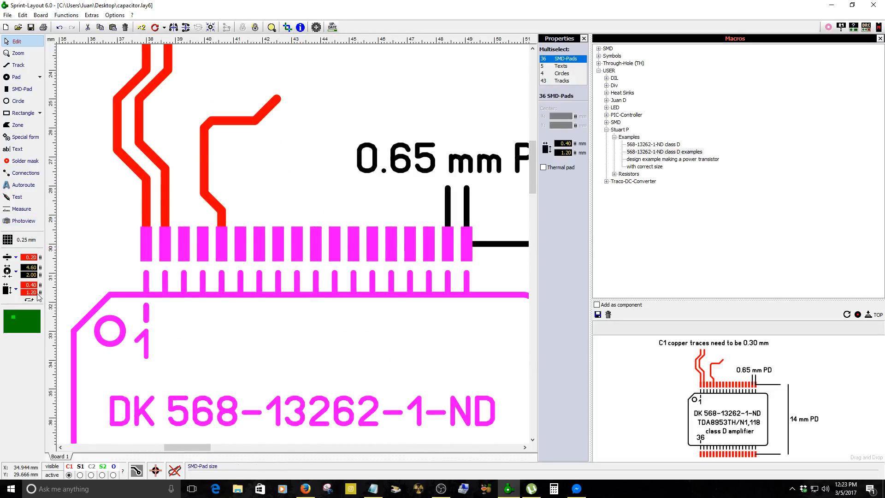
drag(39, 292, 53, 280)
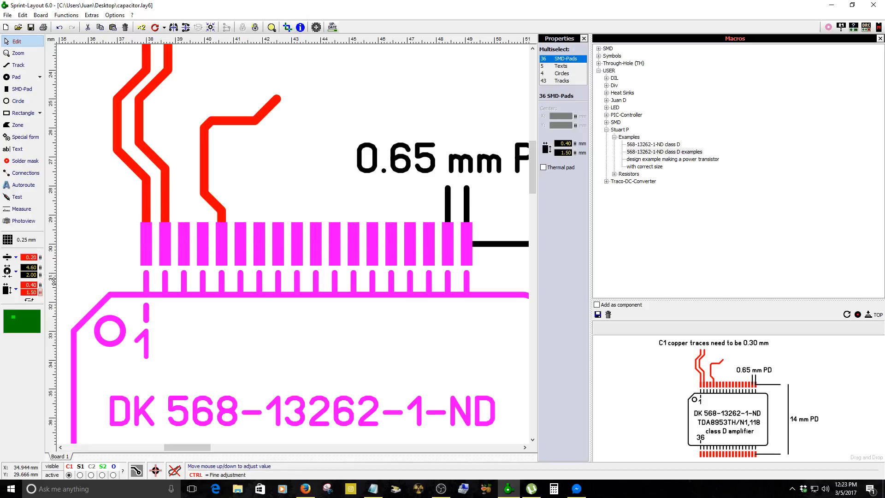
drag(53, 280, 53, 280)
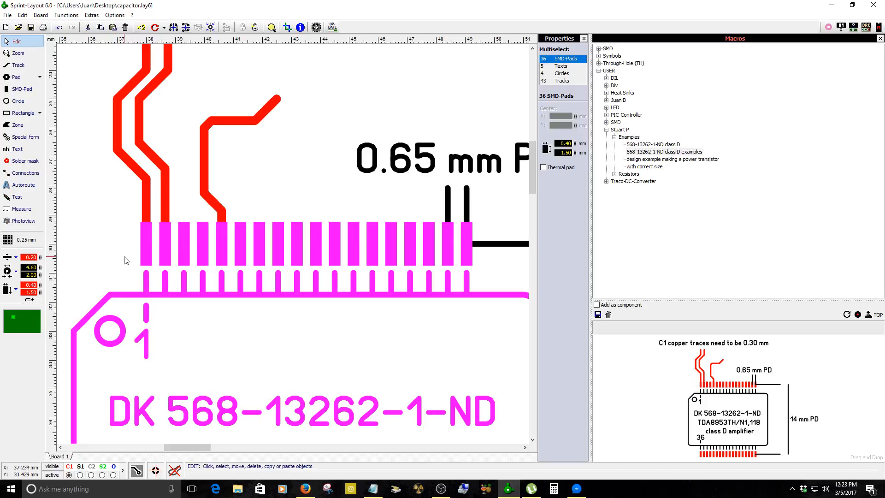
click(16, 290)
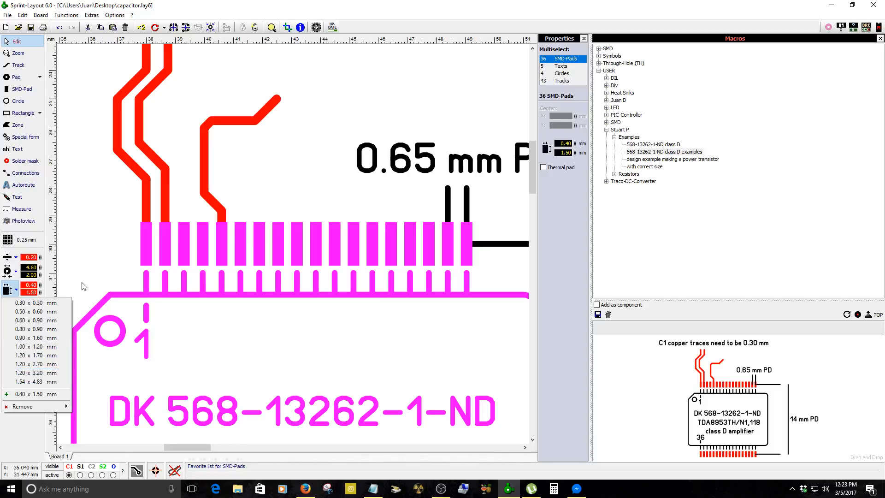
click(103, 220)
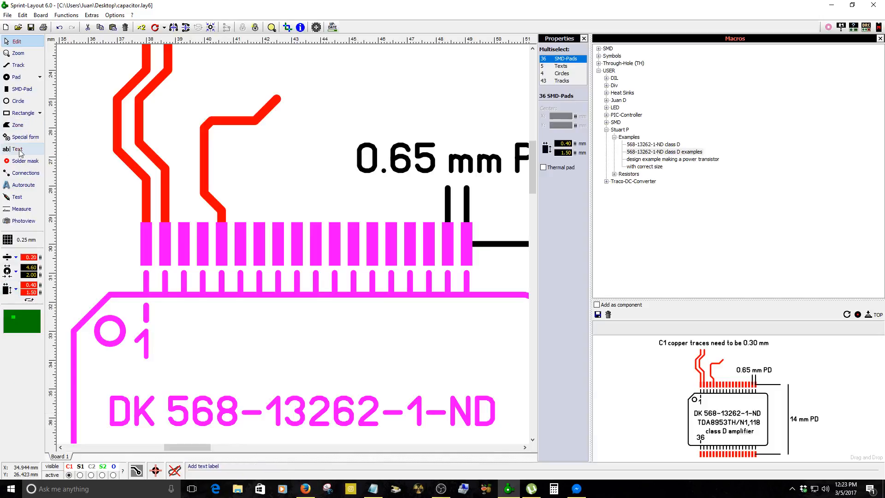
- Place a single 0.40 × 1.50 mm SMD pad between the two footprints at X 35.25, Y -29.25 mm
click(22, 89)
scroll(240, 247, down, 2)
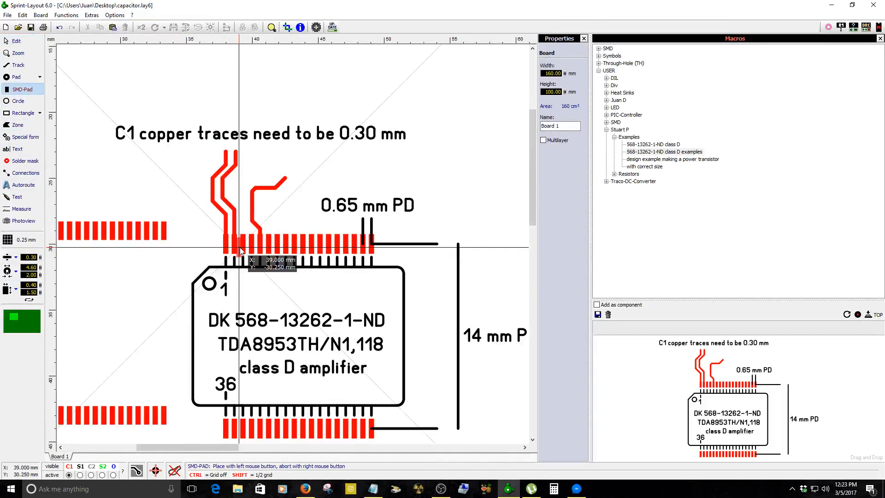
click(192, 235)
scroll(210, 248, up, 2)
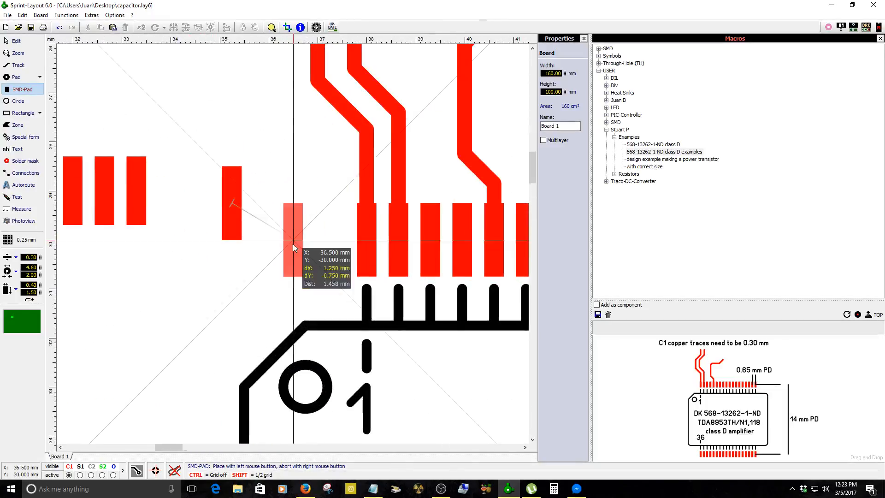
right_click(293, 244)
- Move the single SMD pad to X 34.75, Y -29.50 mm and delete it
click(232, 190)
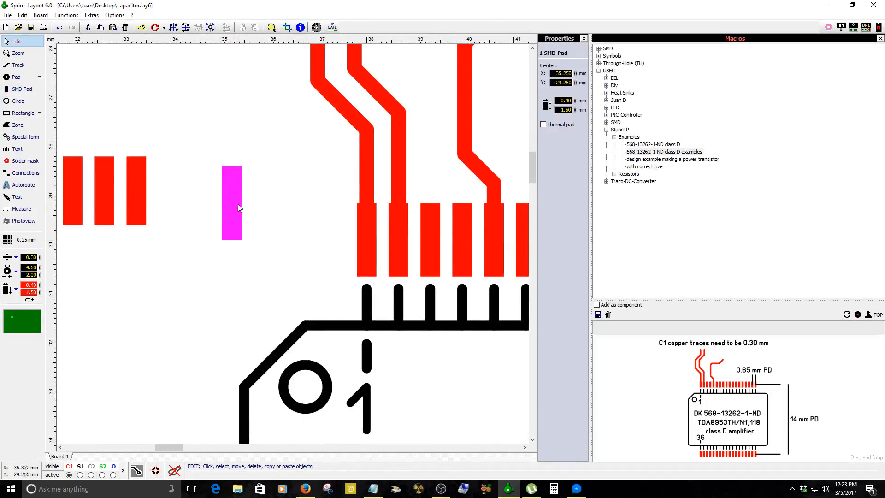
drag(238, 203, 208, 222)
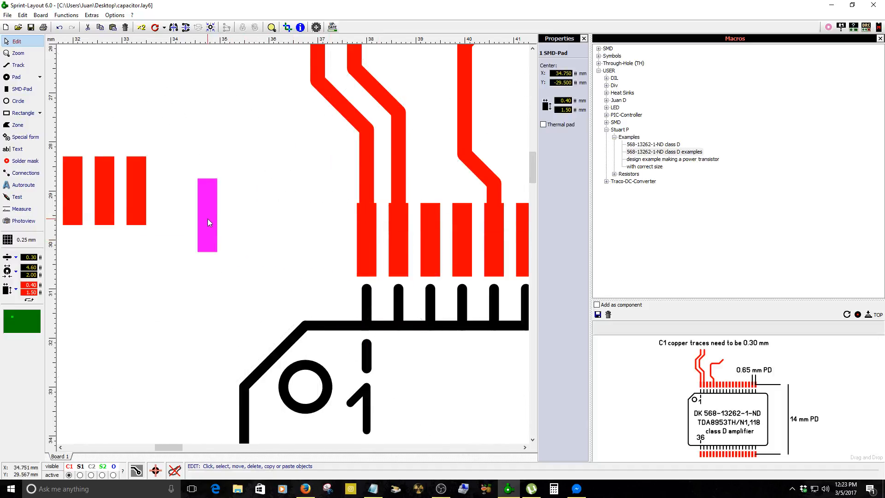
key(Delete)
- Compare the pad sizes of the plain 36-pad footprint and the labelled amplifier footprint, and clear the selection
scroll(234, 214, down, 2)
click(145, 225)
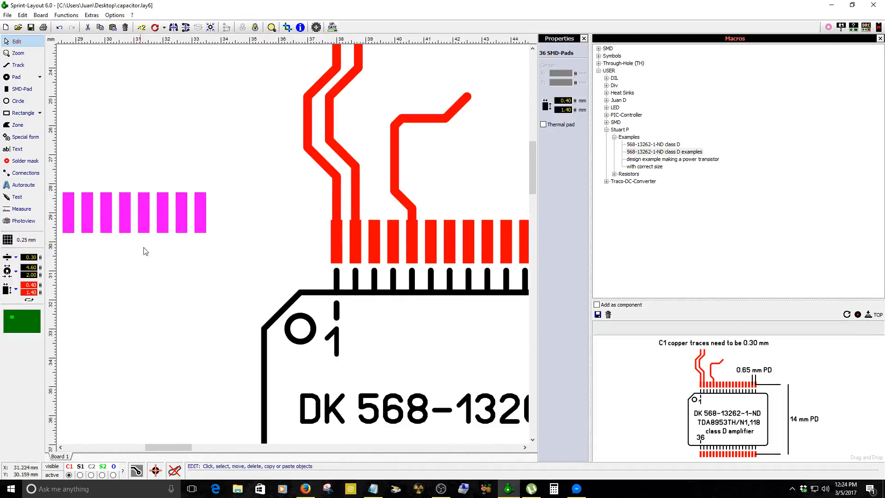
scroll(265, 250, down, 4)
drag(264, 236, 227, 235)
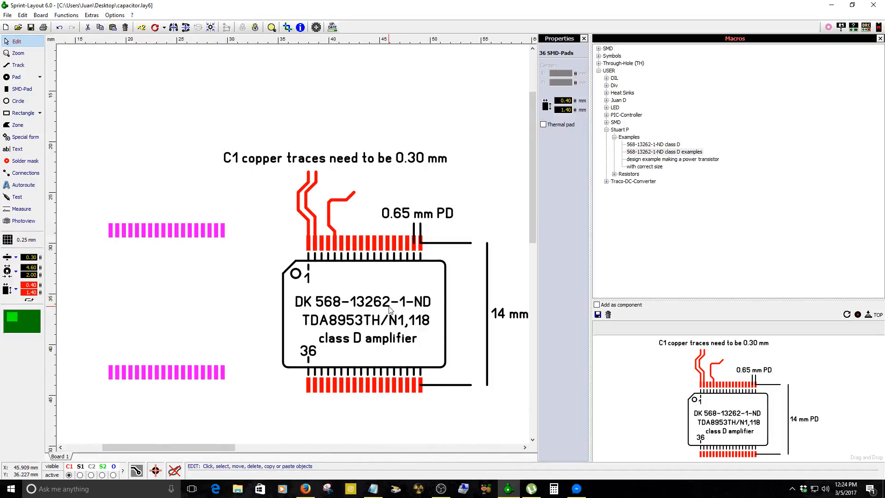
scroll(390, 308, up, 2)
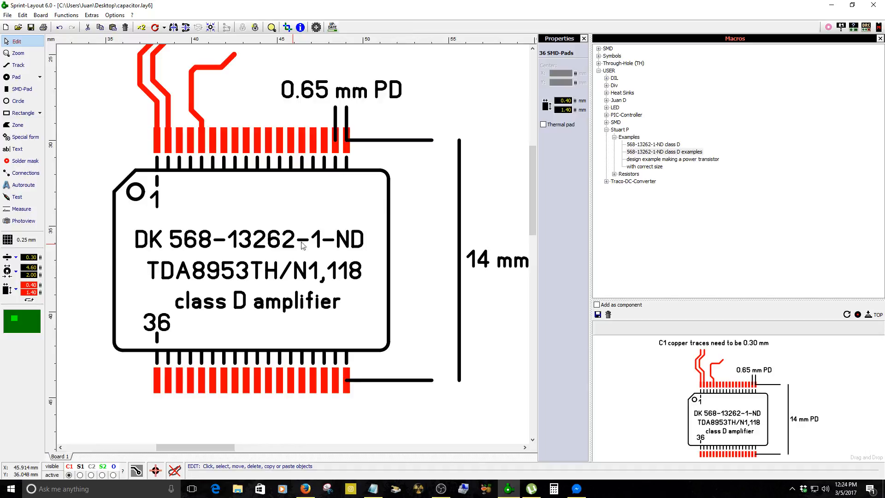
click(390, 204)
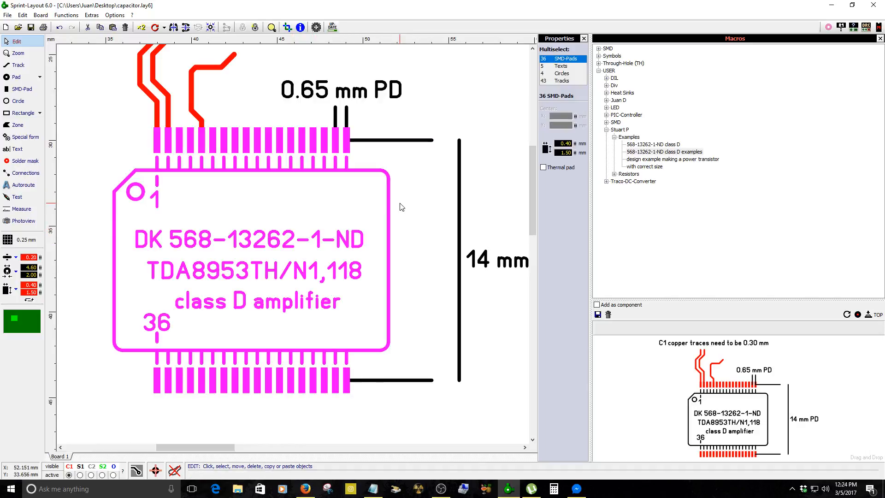
right_click(400, 203)
click(404, 185)
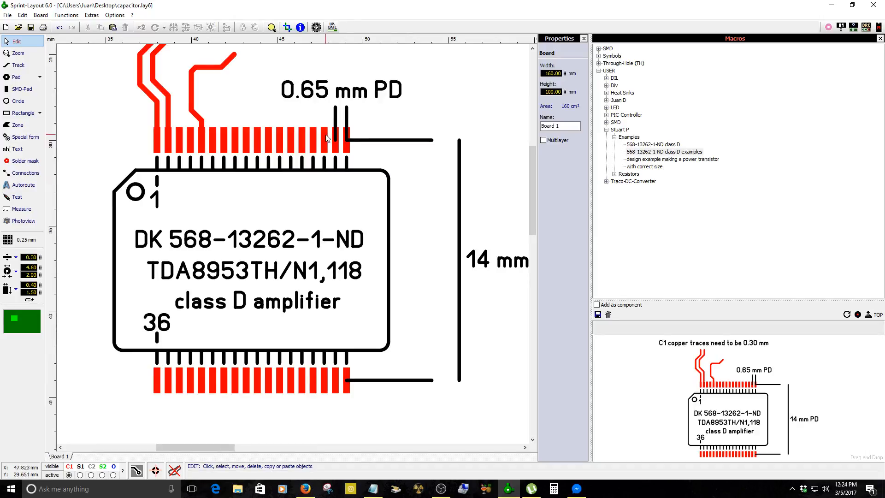
- Measure the width and height of the amplifier's package outline
click(21, 209)
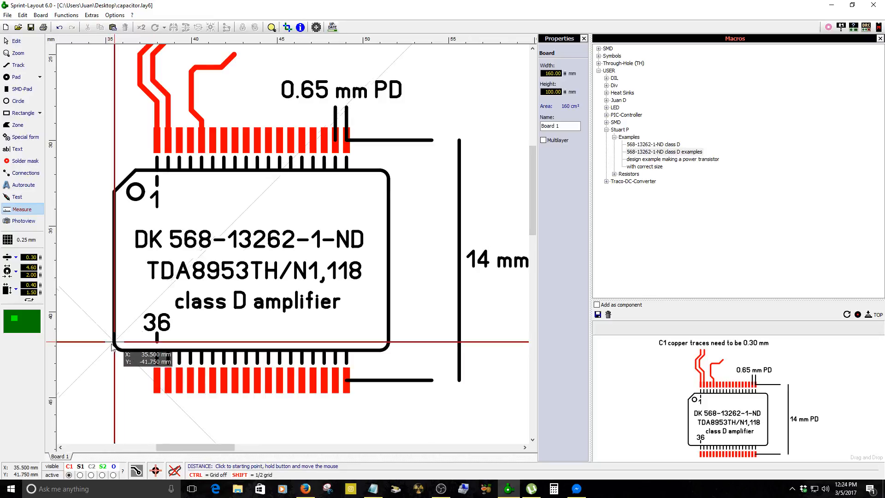
drag(115, 349, 391, 344)
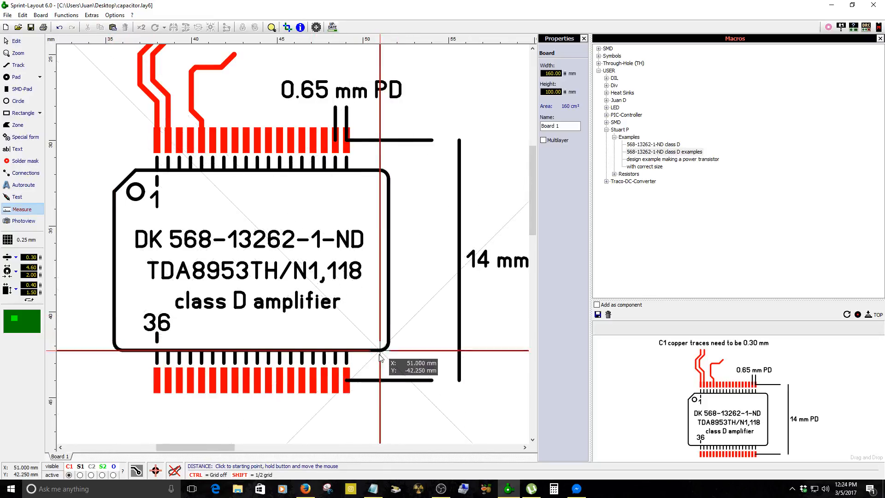
drag(381, 350, 383, 172)
key(Escape)
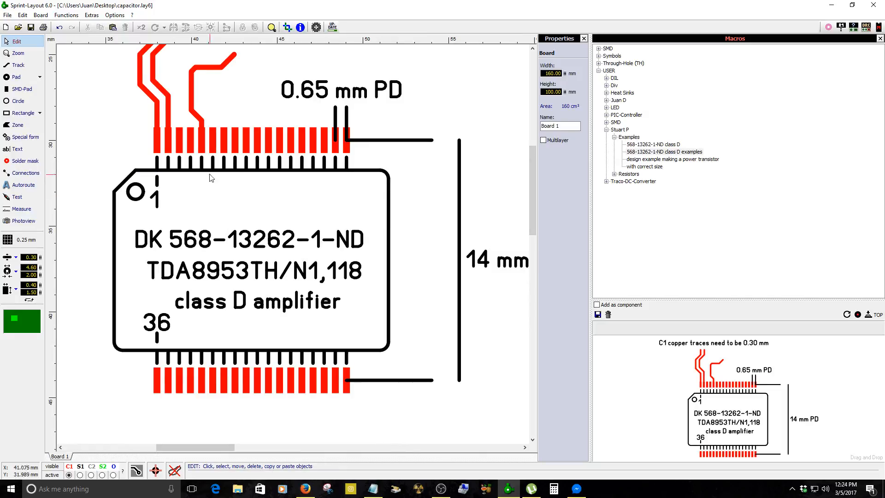
- Ungroup the labelled amplifier footprint and select the short lead line below pad 1
scroll(211, 177, up, 2)
click(182, 222)
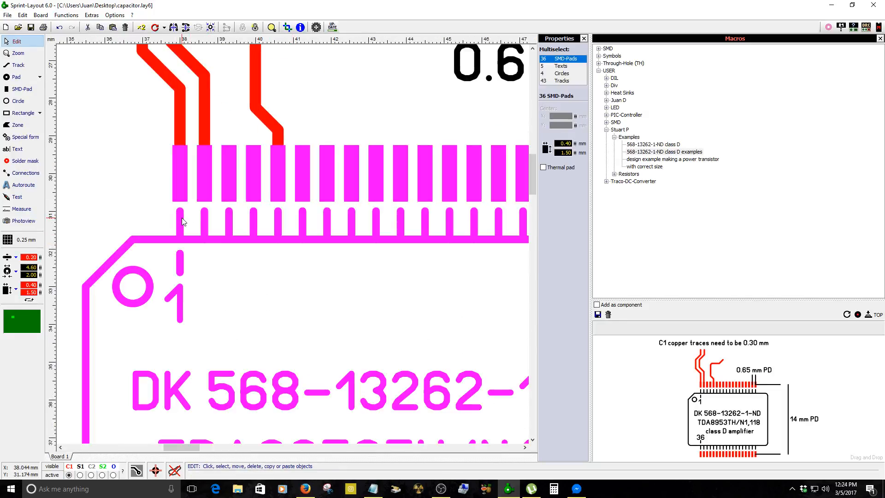
right_click(182, 222)
click(249, 414)
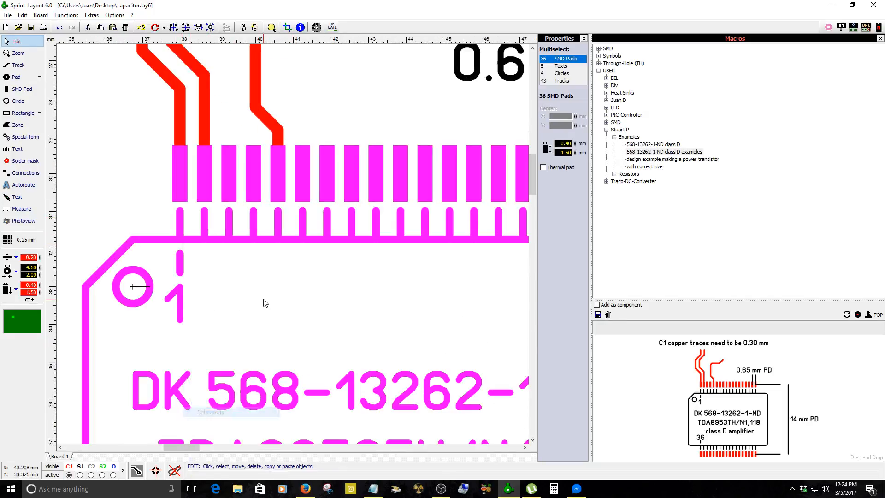
click(181, 223)
scroll(182, 224, up, 2)
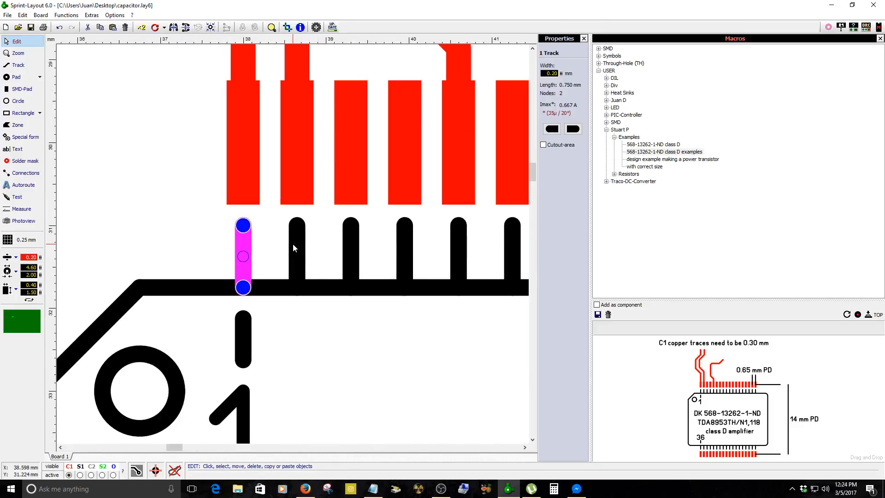
- Delete the other 17 lead lines along the package's upper edge, keeping only the one for pin 1
scroll(293, 247, down, 5)
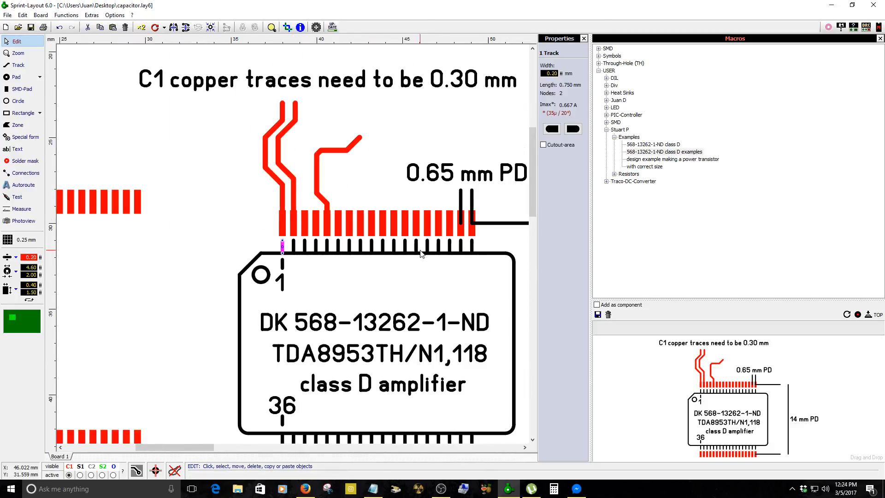
scroll(404, 255, up, 3)
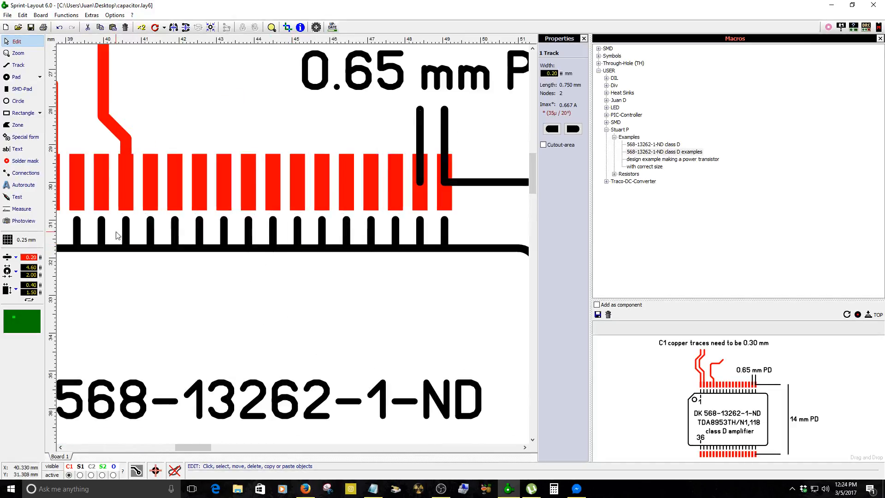
scroll(401, 248, down, 2)
click(397, 242)
drag(397, 239, 146, 240)
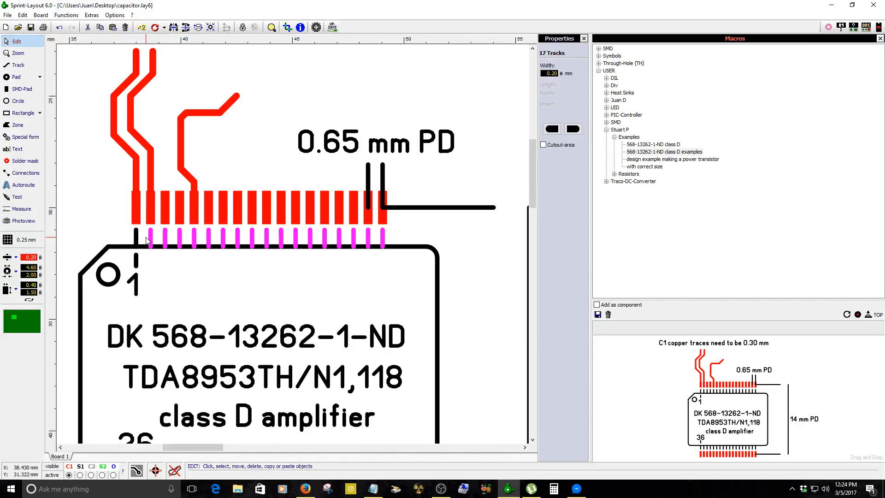
click(146, 240)
- Extend the pin 1 lead line up to the middle of its pad so it is 1.75 mm long
click(135, 235)
scroll(150, 236, up, 2)
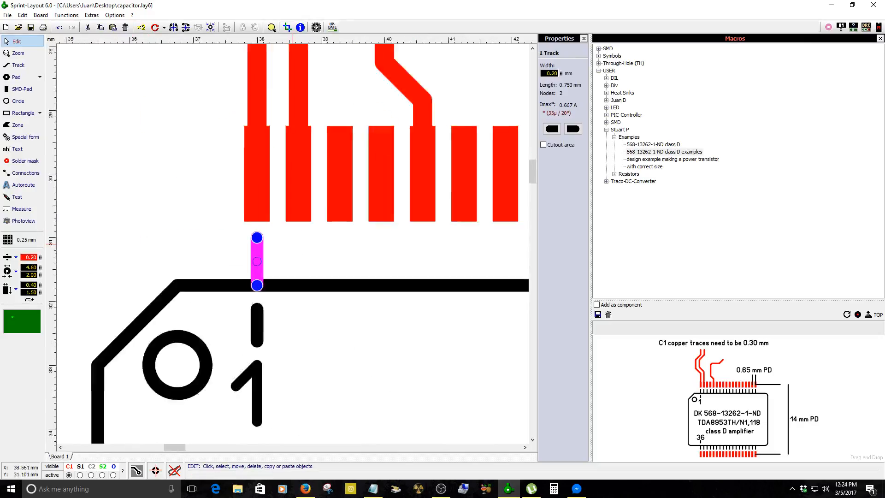
scroll(295, 248, up, 3)
scroll(292, 247, down, 2)
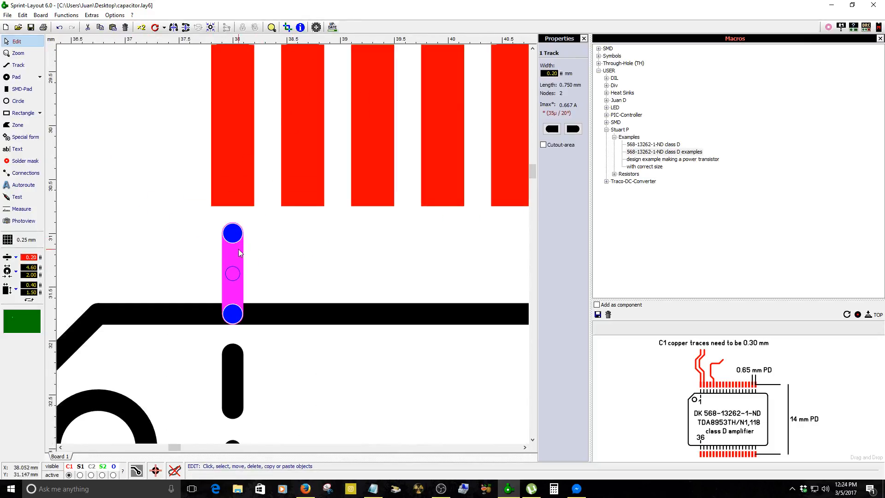
drag(239, 249, 241, 123)
scroll(241, 122, down, 2)
drag(261, 172, 257, 189)
drag(259, 225, 258, 289)
click(317, 259)
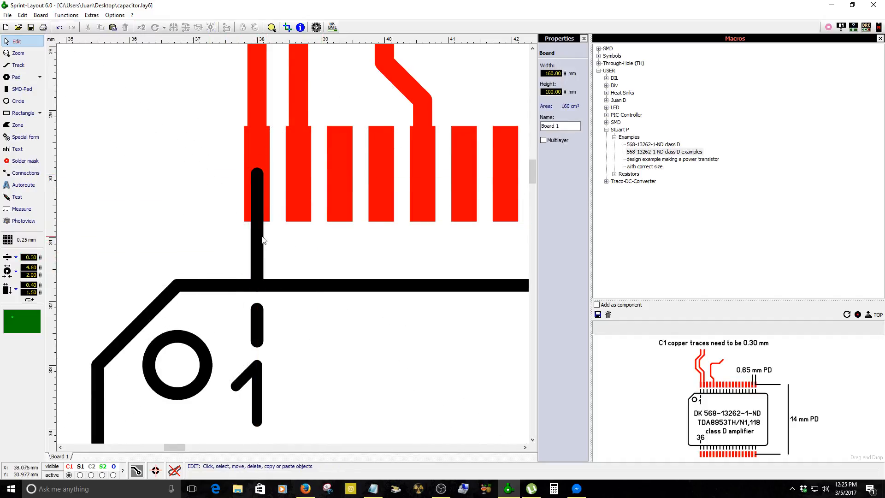
- Move the pin 1 lead line off its pad to X 37.00 mm and select the amplifier's pads
click(260, 240)
scroll(270, 228, up, 3)
drag(278, 215, 146, 203)
click(295, 209)
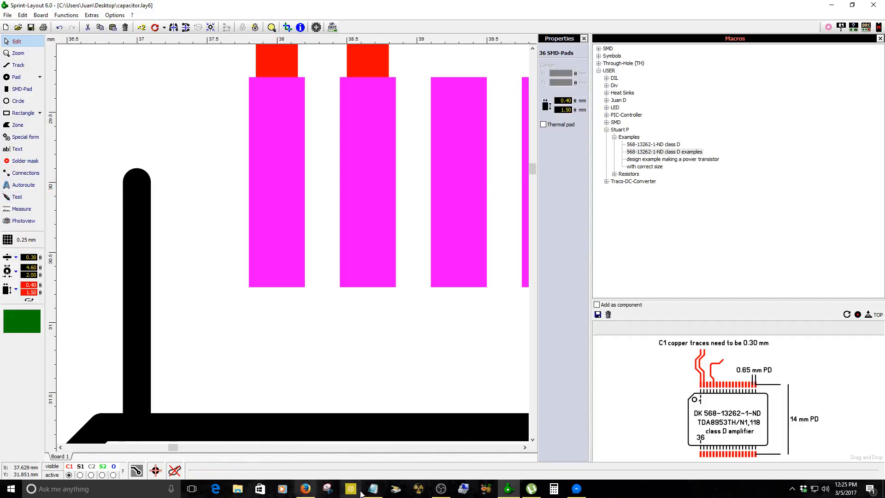
- Switch to Notepad and replace the part number with the note "its own 0.0 grid"
click(381, 492)
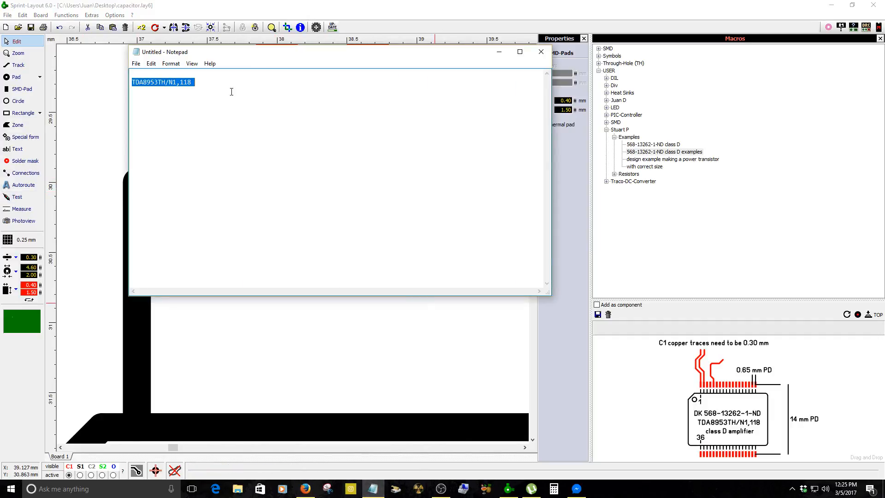
key(ctrl+x)
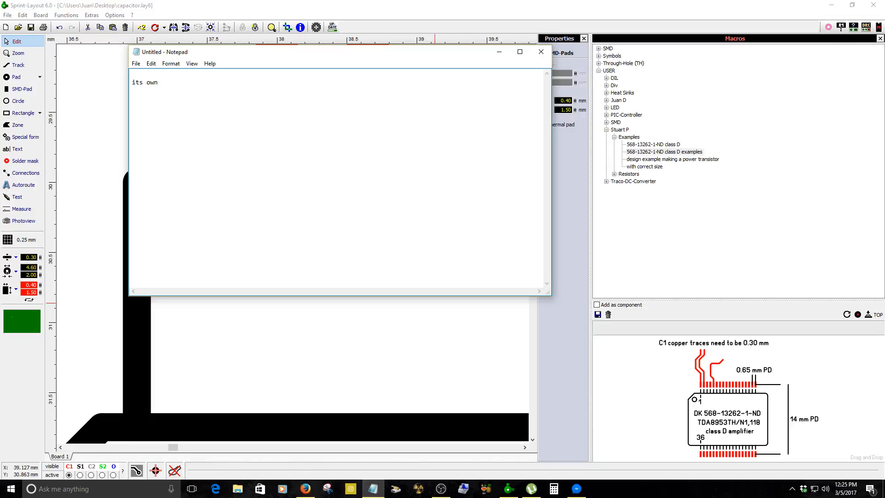
text(its own 0.0)
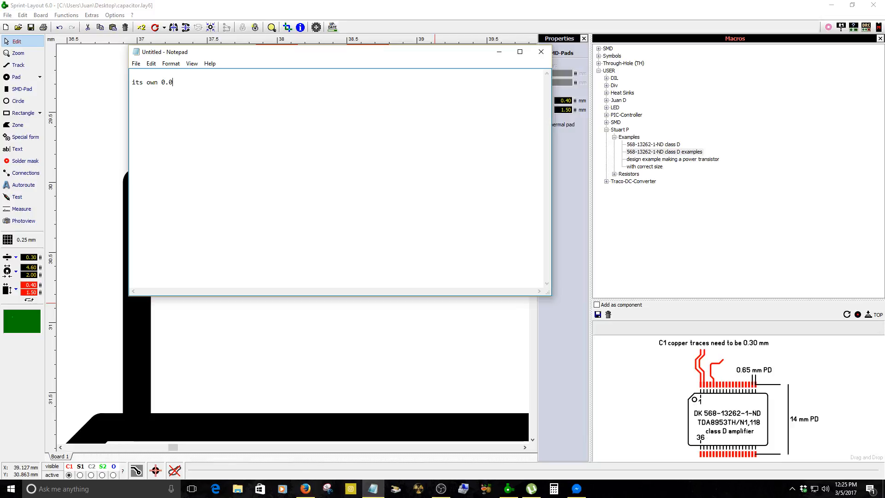
text( grid)
- Set the note's font to Consolas Bold, size 48, and minimize Notepad
click(191, 63)
mouse_move(171, 63)
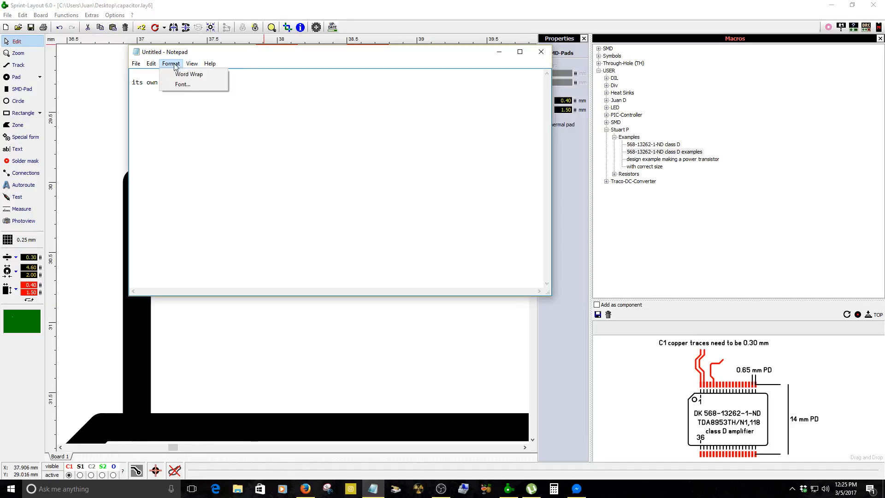
click(181, 84)
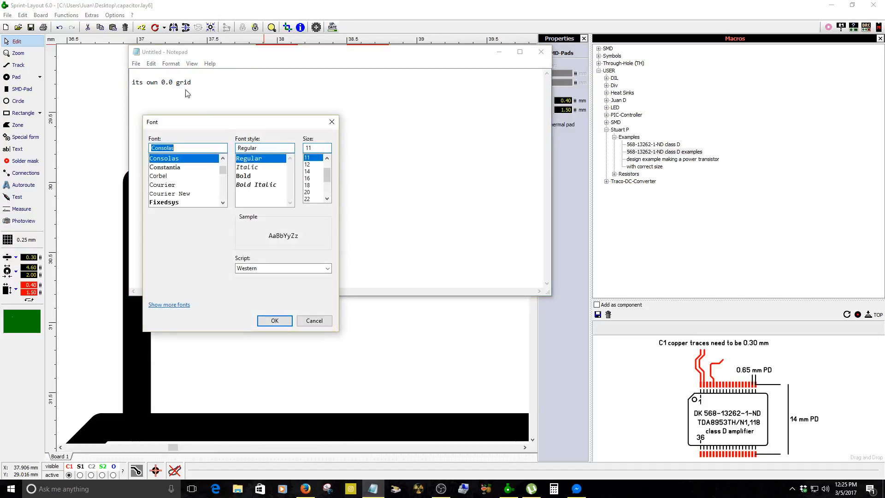
click(245, 176)
drag(328, 177, 328, 190)
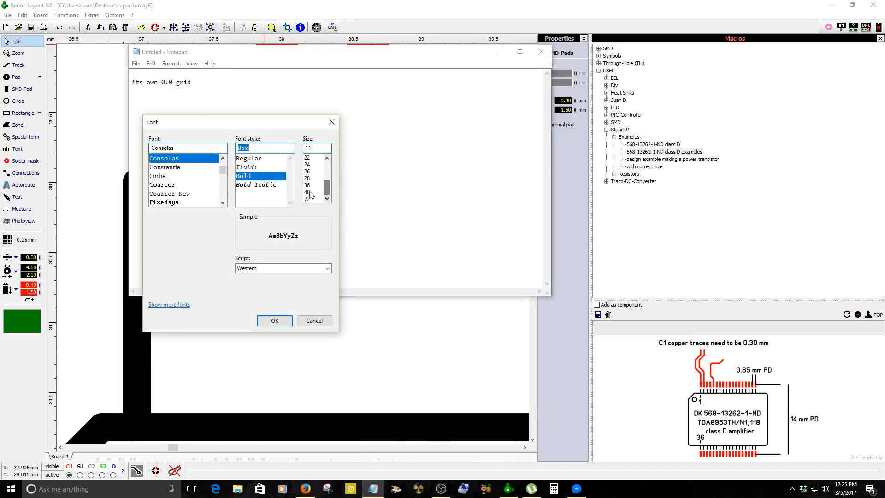
click(308, 192)
click(274, 319)
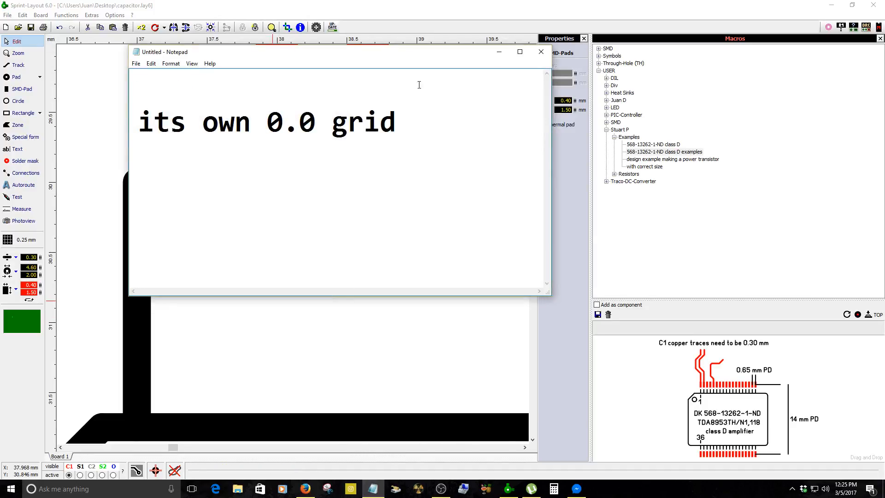
click(499, 51)
- Move the pin 1 lead line back onto its pad with its upper end at X 38.00, Y -30.00 mm
click(134, 205)
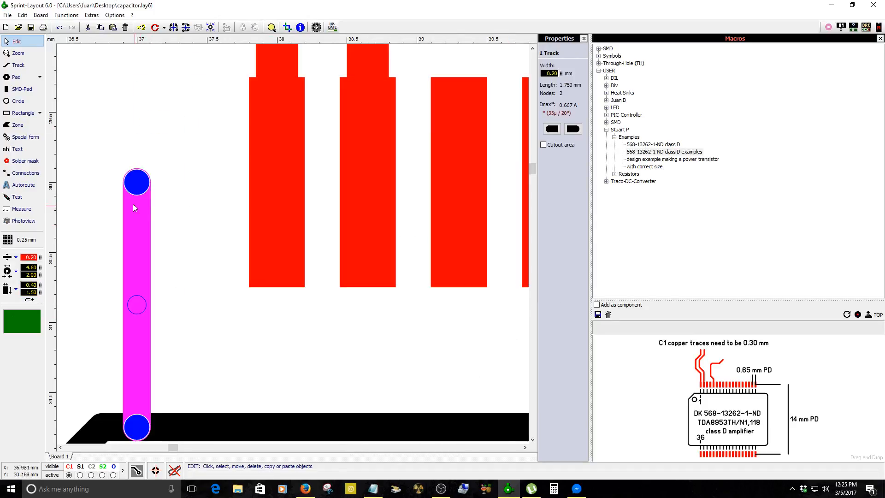
drag(133, 206, 134, 205)
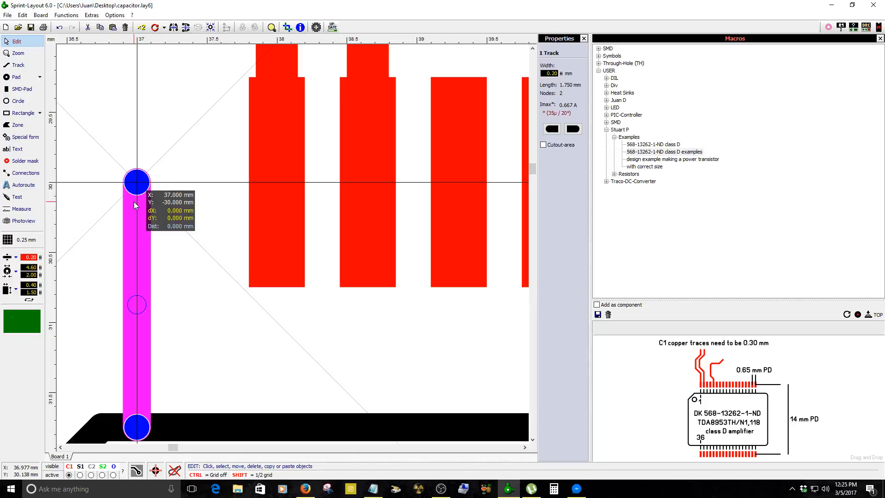
mouse_move(135, 204)
mouse_down()
mouse_move(201, 208)
mouse_move(106, 209)
mouse_move(178, 202)
mouse_move(102, 186)
mouse_move(173, 221)
mouse_move(135, 220)
mouse_up()
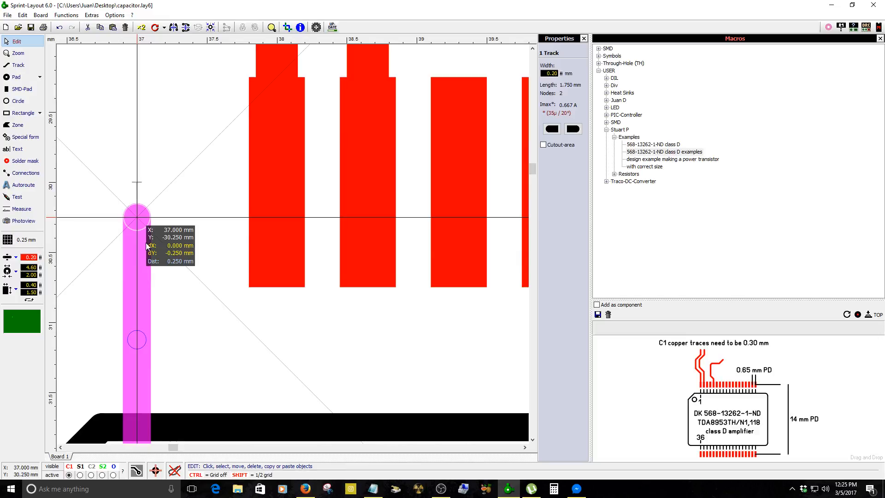
drag(131, 254, 276, 201)
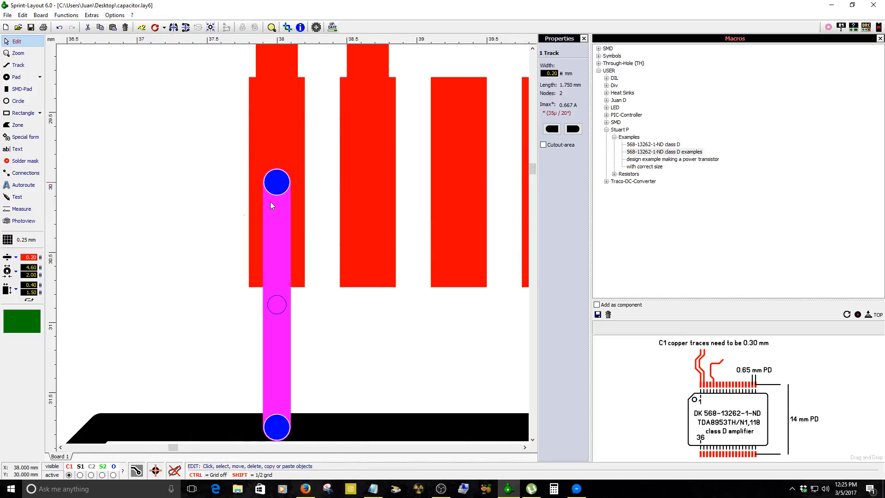
- Duplicate the pin 1 lead line onto the second, third and fourth pads of the upper row at 0.65 mm spacing
scroll(256, 231, down, 2)
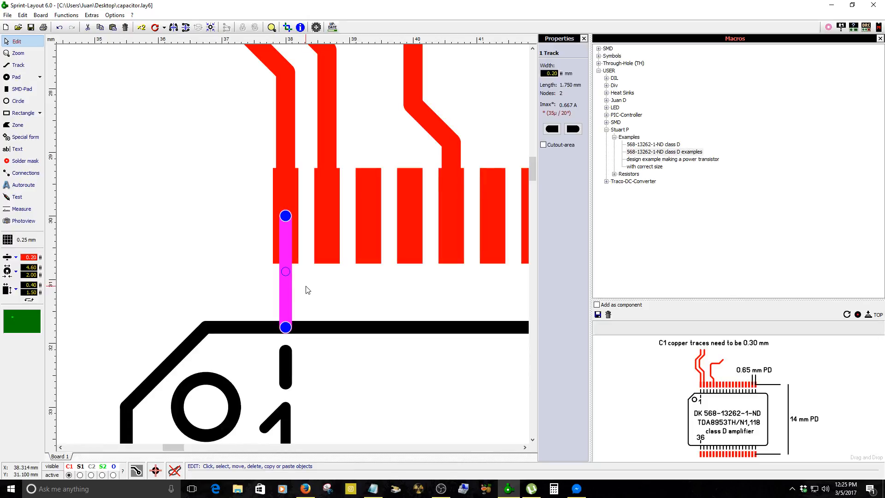
click(141, 27)
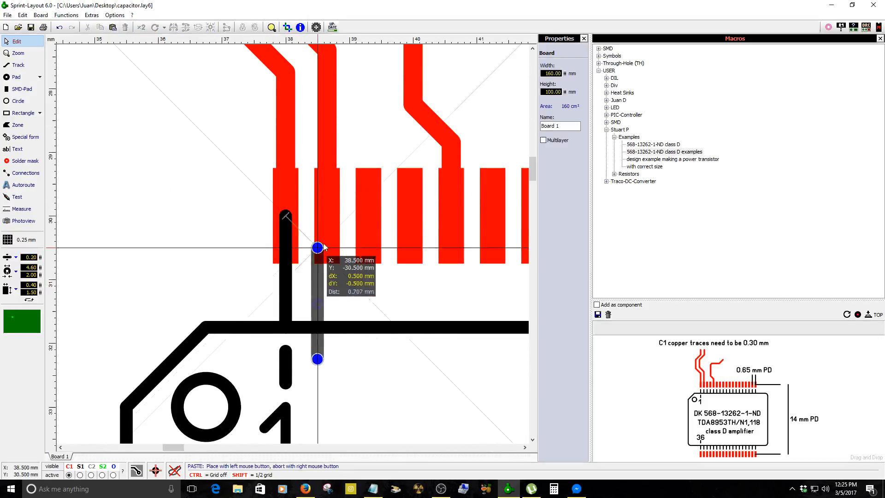
click(327, 215)
click(142, 27)
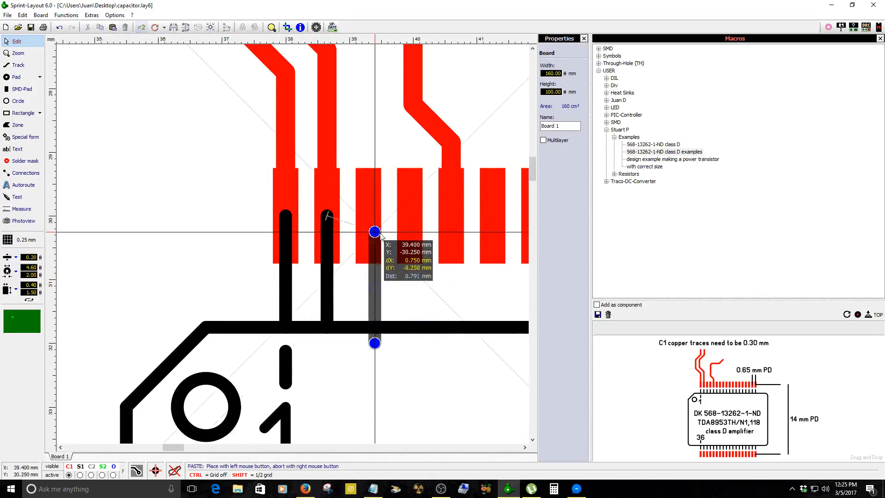
click(368, 216)
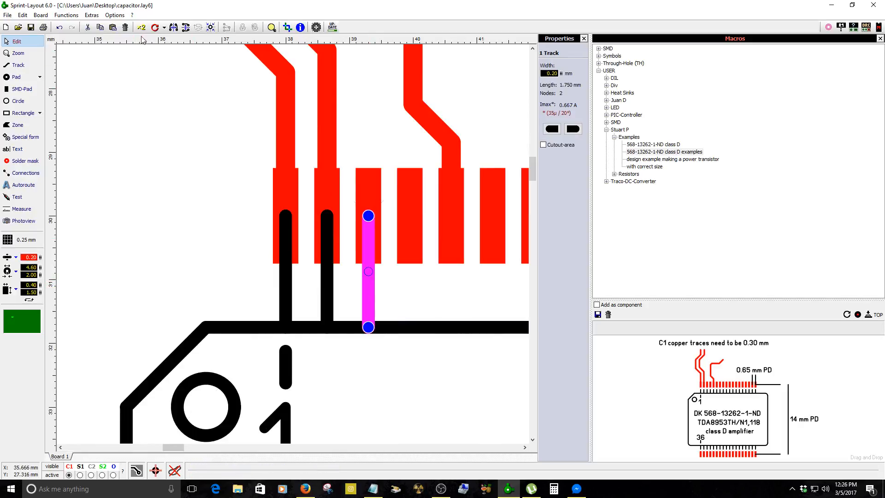
click(142, 27)
click(410, 216)
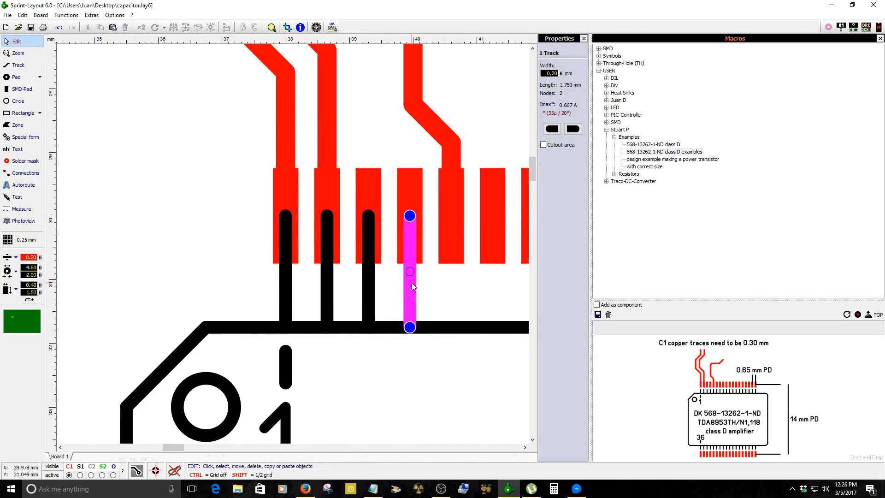
- Duplicate the lead line onto the fifth, sixth and seventh pads of the upper row, keeping the upper ends at Y -30.00 mm
scroll(411, 283, down, 3)
scroll(225, 237, up, 1)
scroll(168, 249, down, 1)
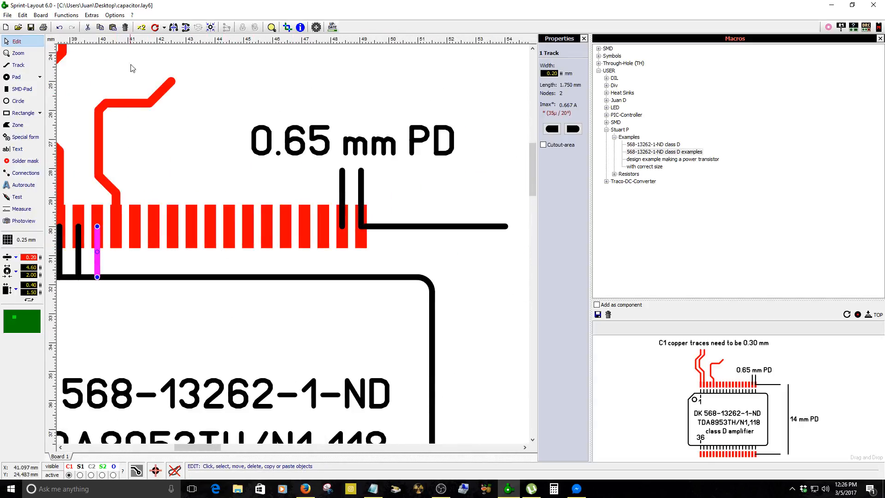
click(141, 28)
scroll(131, 248, up, 3)
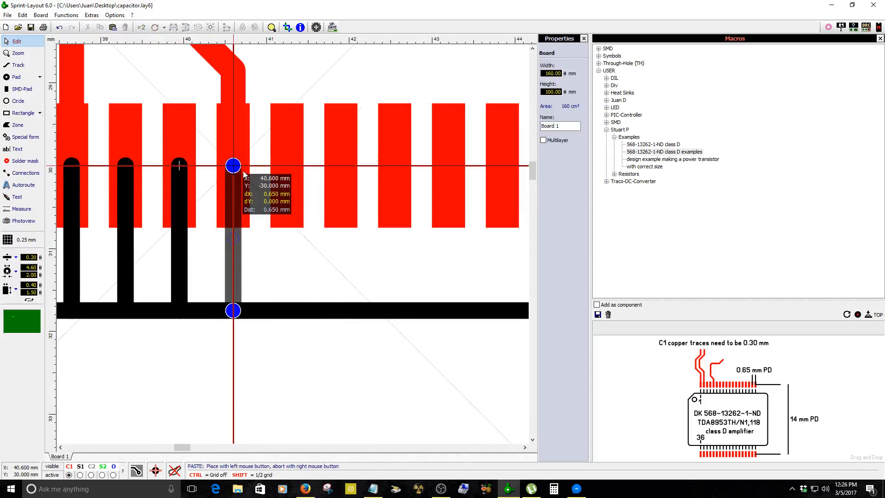
click(243, 174)
click(141, 27)
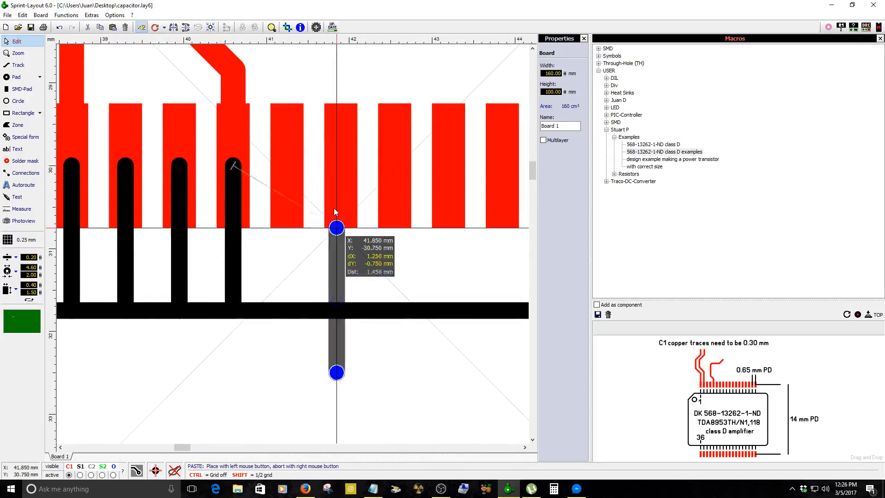
click(286, 167)
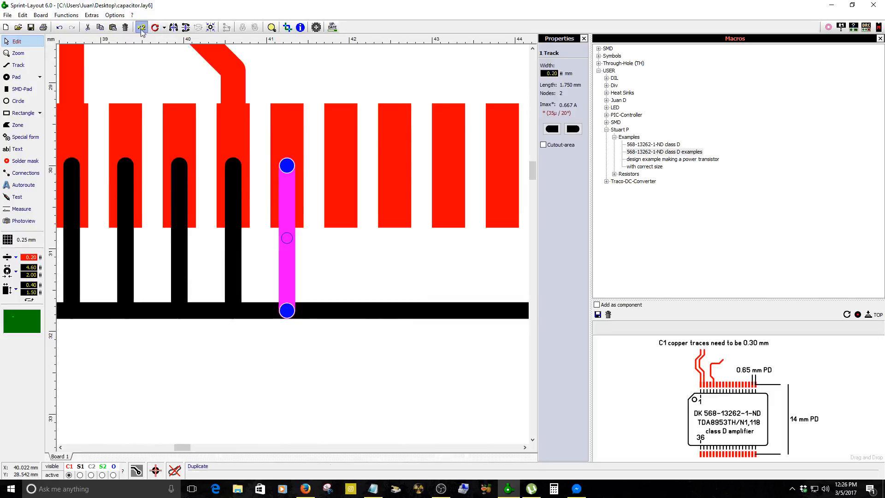
click(142, 28)
click(341, 166)
- Delete the six duplicated lead lines on pads 2 to 7, keeping only the pin 1 line
scroll(338, 254, down, 2)
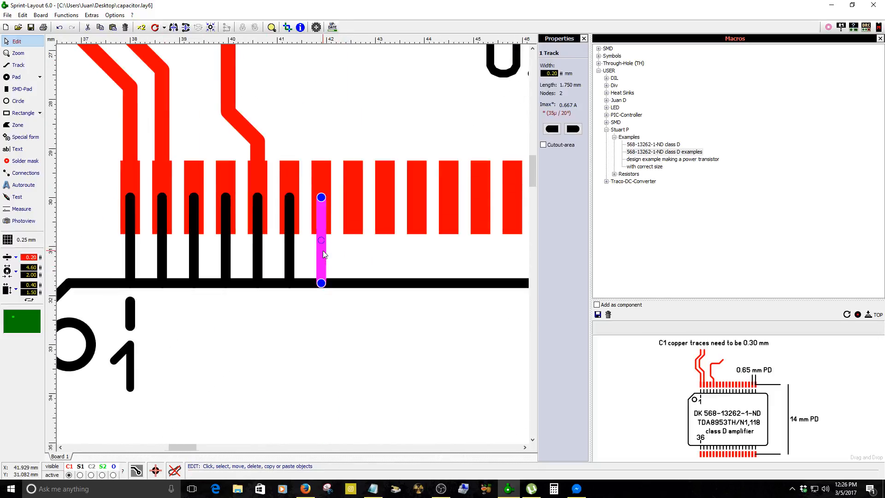
scroll(322, 250, down, 1)
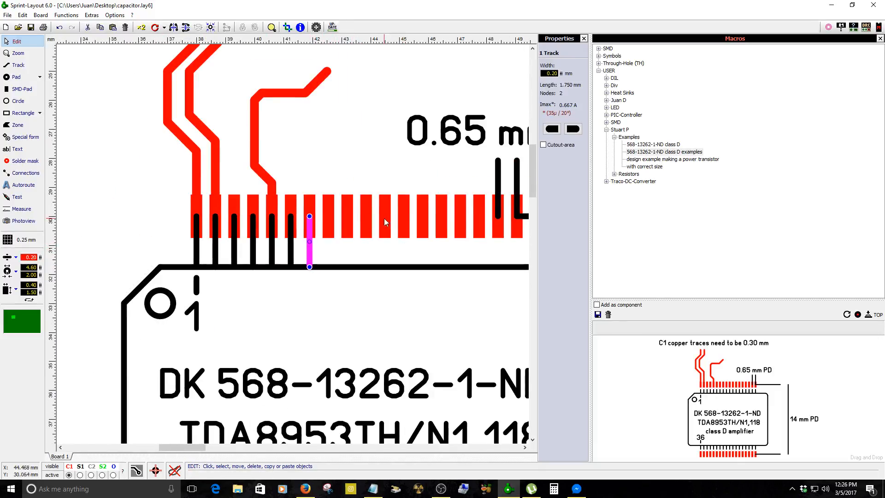
right_click(309, 254)
click(329, 244)
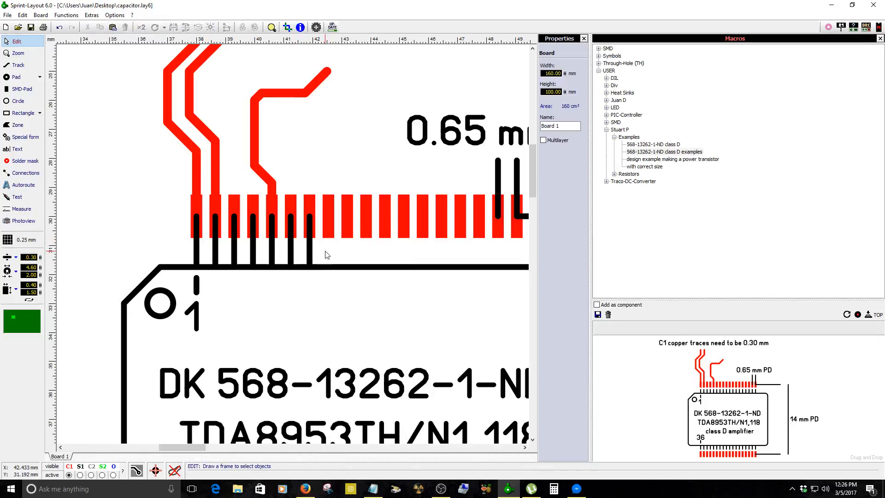
drag(325, 252, 210, 255)
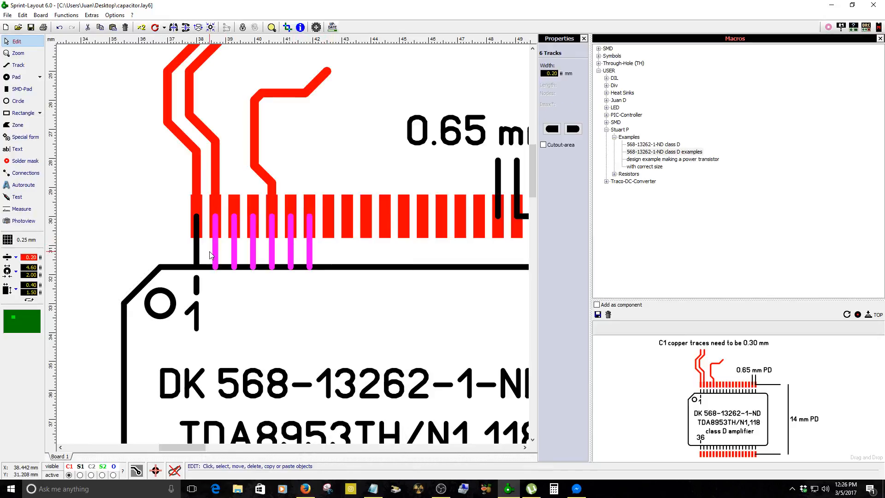
click(210, 255)
- Tile the pin 1 lead line horizontally across the upper pad row, with 18 copies at a distance of 0.65 mm
scroll(292, 241, up, 2)
click(272, 238)
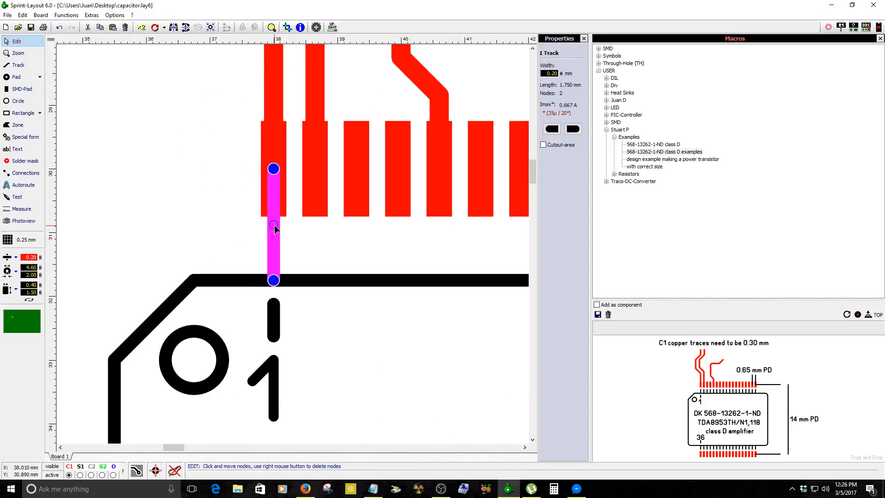
right_click(277, 231)
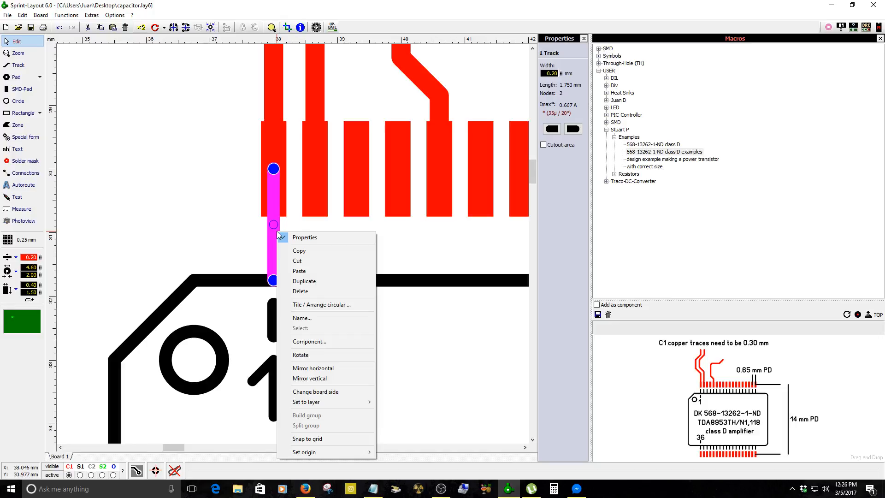
click(324, 305)
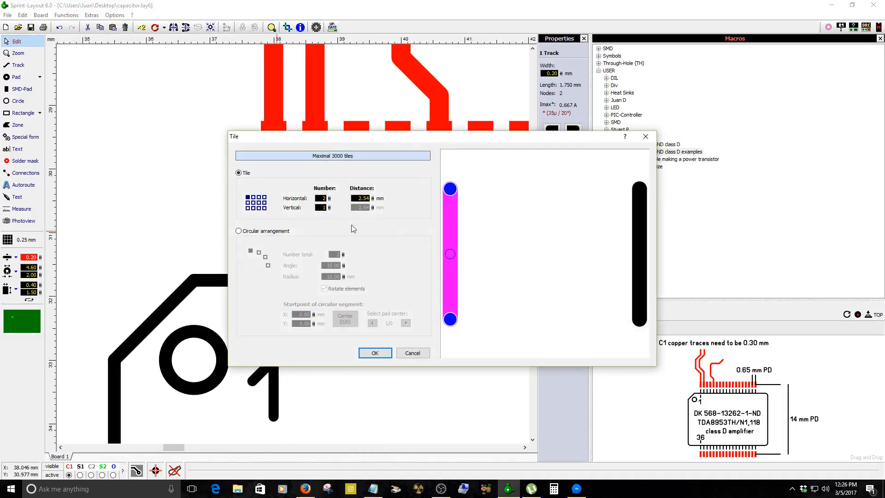
click(365, 199)
click(324, 199)
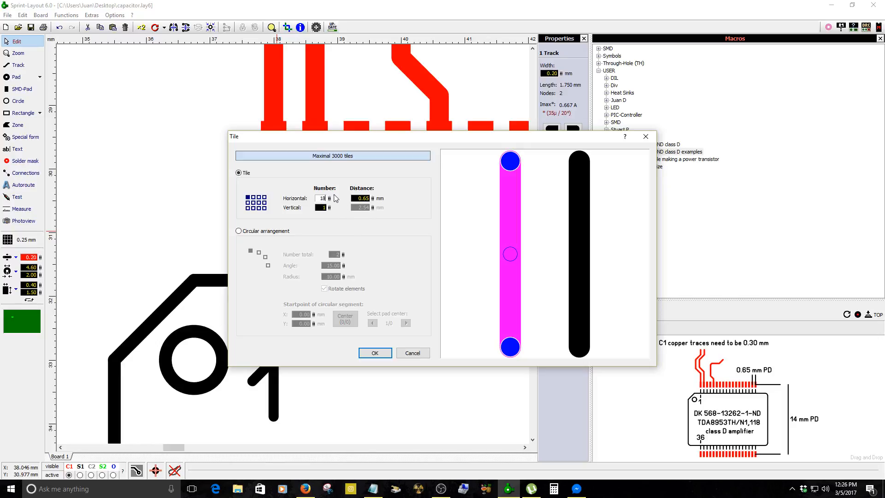
click(372, 353)
- Check the tiled lead lines along the upper pad row and split their group into single tracks
scroll(336, 332, down, 5)
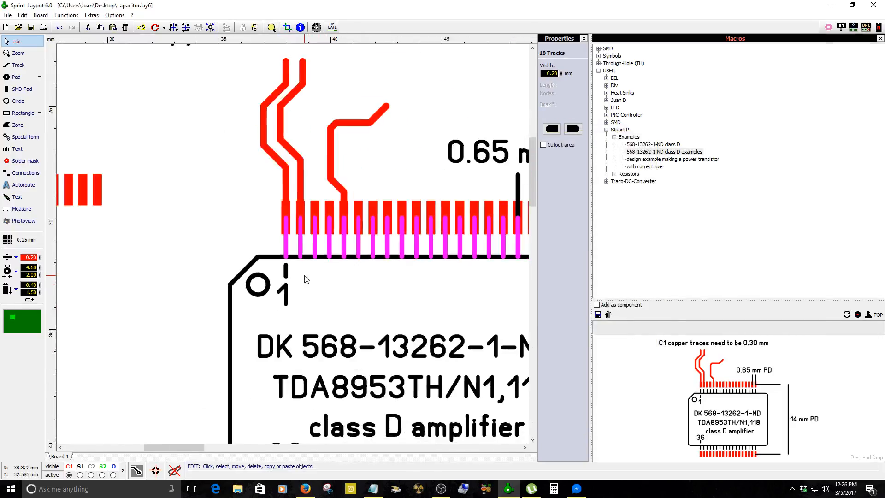
scroll(385, 262, up, 5)
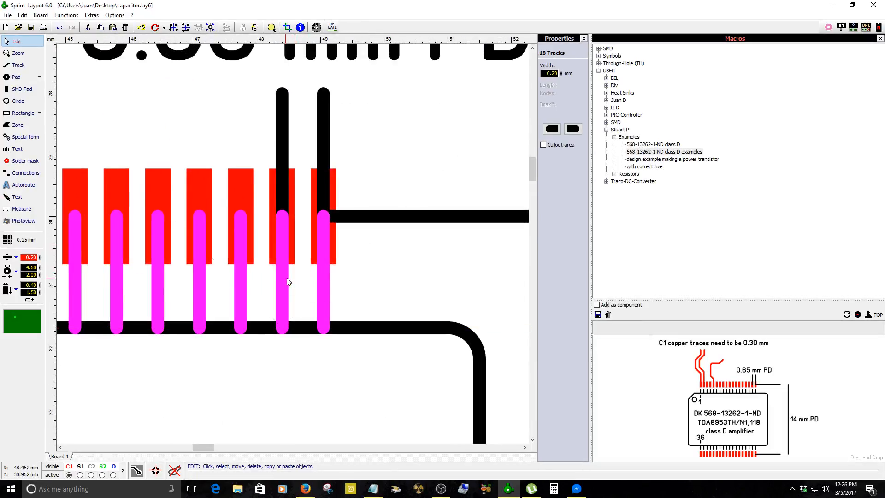
scroll(287, 281, down, 3)
scroll(293, 277, up, 1)
scroll(295, 248, down, 1)
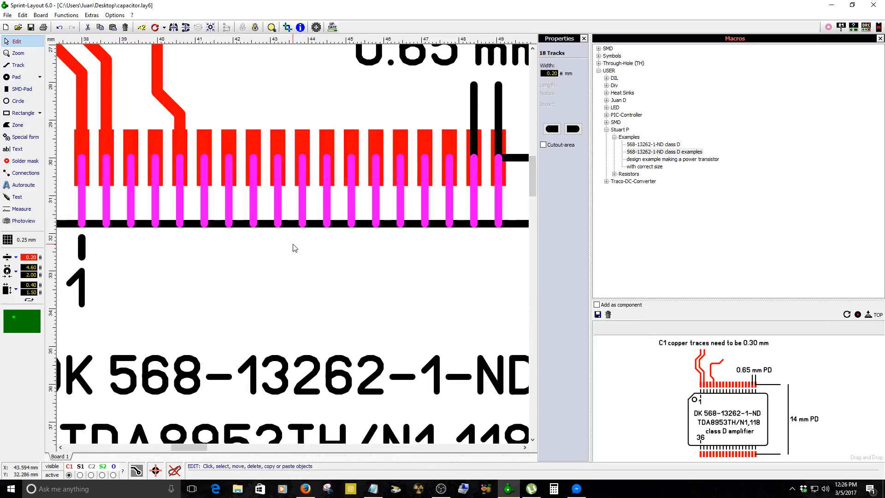
right_click(208, 224)
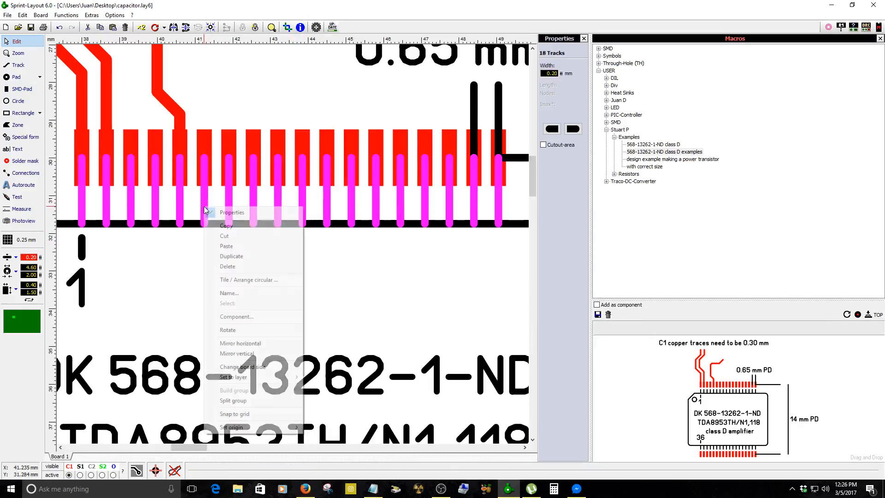
click(240, 401)
- Select all 18 lead lines and shift them down about 1 mm, clear of the pads
drag(71, 199, 509, 210)
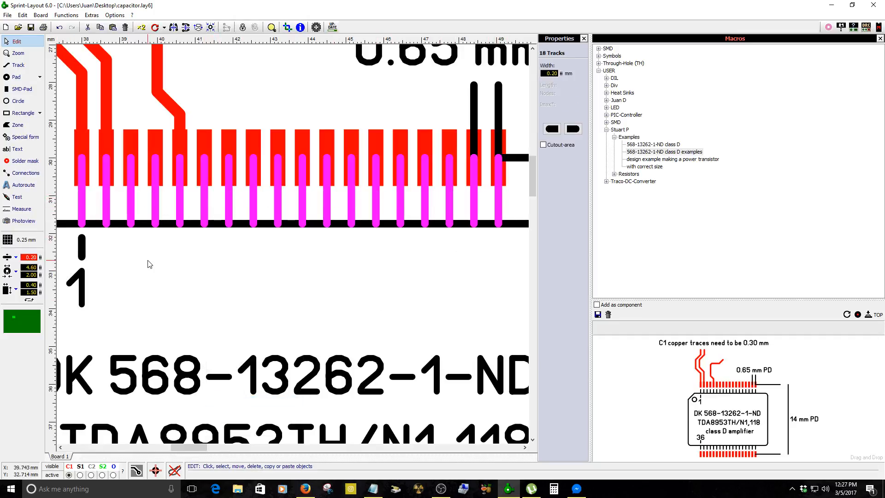
key(Down)
key(Down)
key(Down)
key(Down)
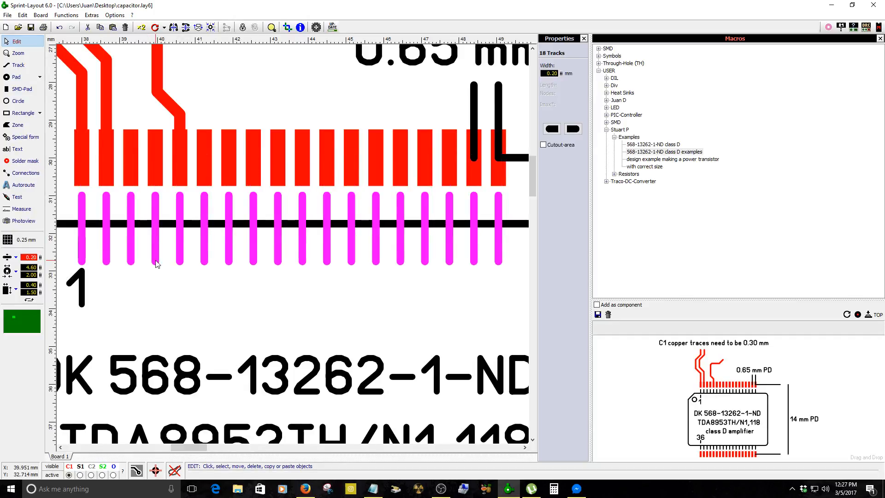
- Inspect the shifted pin 1 lead line, and undo the downward shift of all 18 lead lines
scroll(156, 264, down, 3)
scroll(240, 266, up, 3)
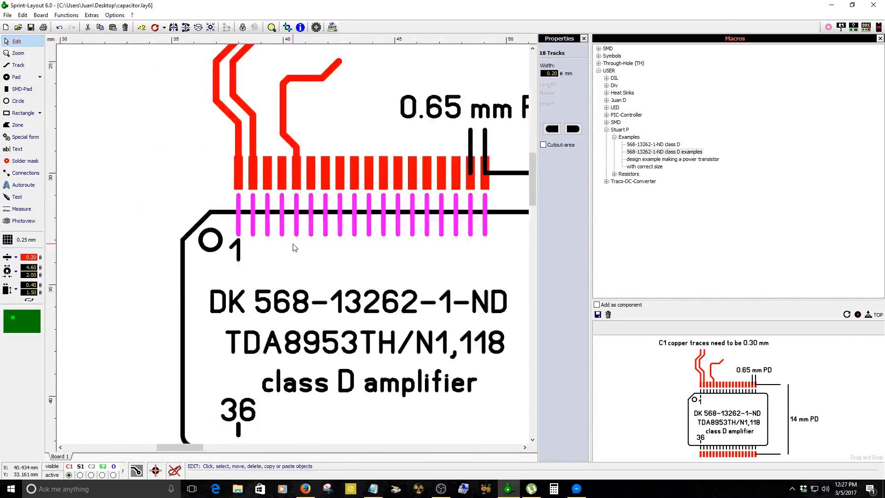
click(201, 216)
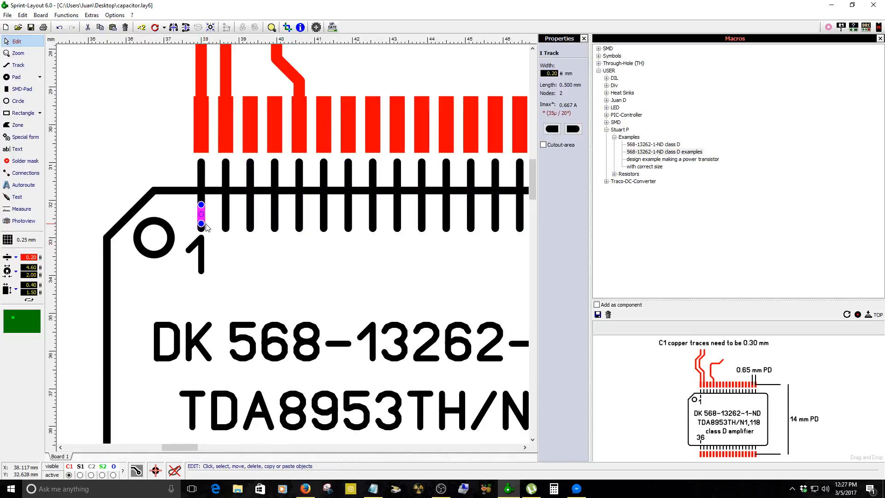
click(201, 197)
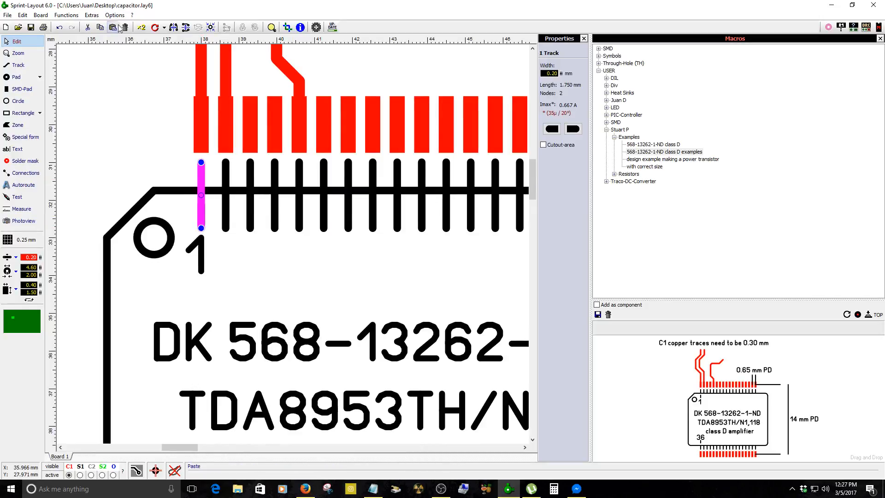
click(61, 28)
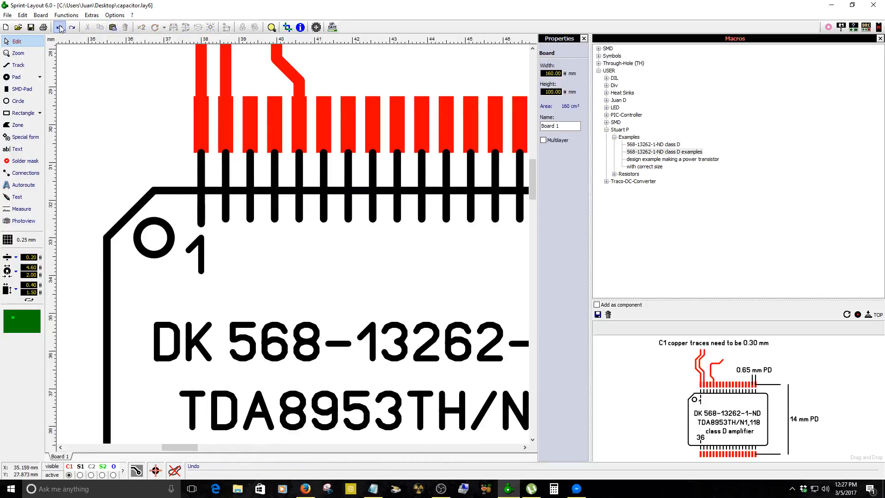
click(60, 28)
click(60, 28)
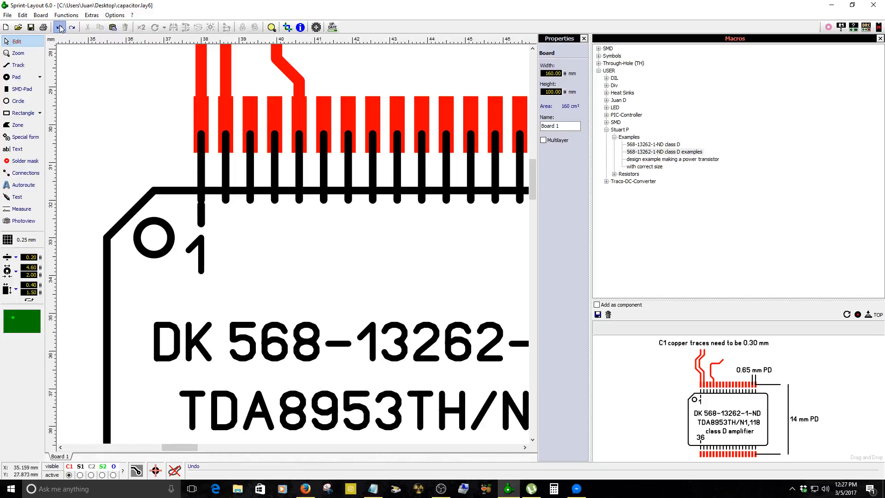
click(60, 29)
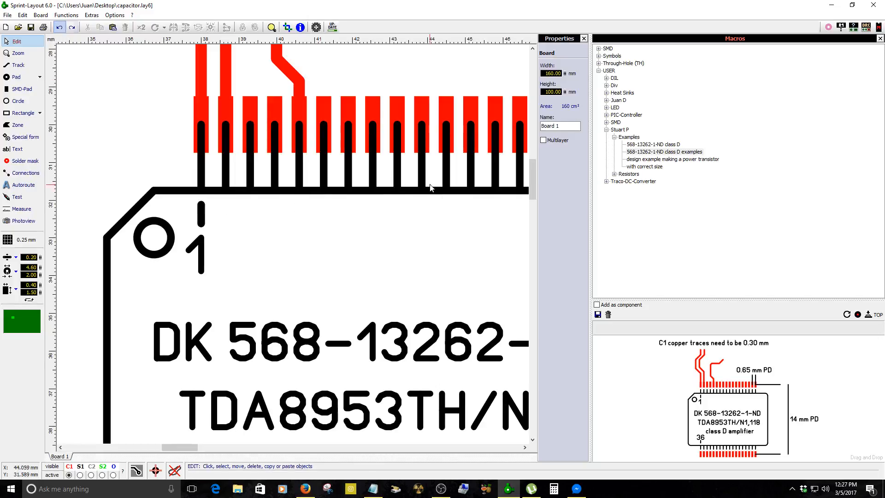
- Delete the 17 tiled lead lines on the upper row, leaving only the pin 1 line
scroll(373, 213, down, 2)
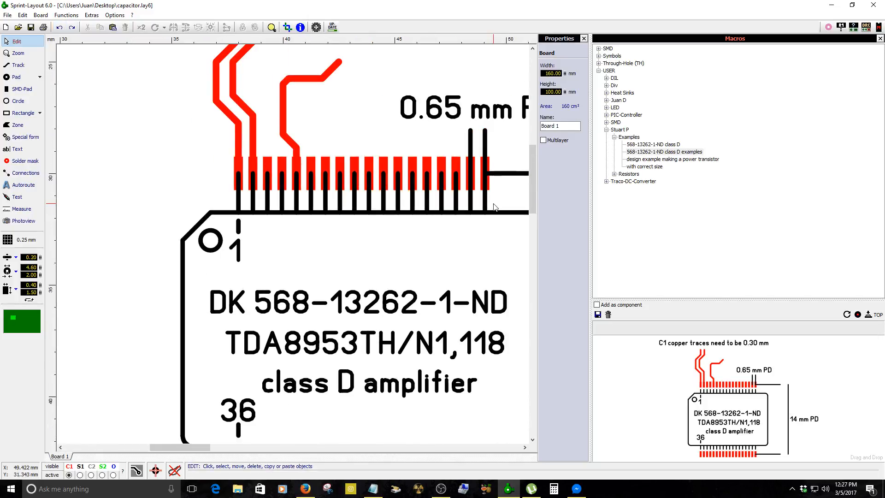
mouse_move(493, 203)
mouse_down()
mouse_move(248, 206)
mouse_move(246, 198)
mouse_up()
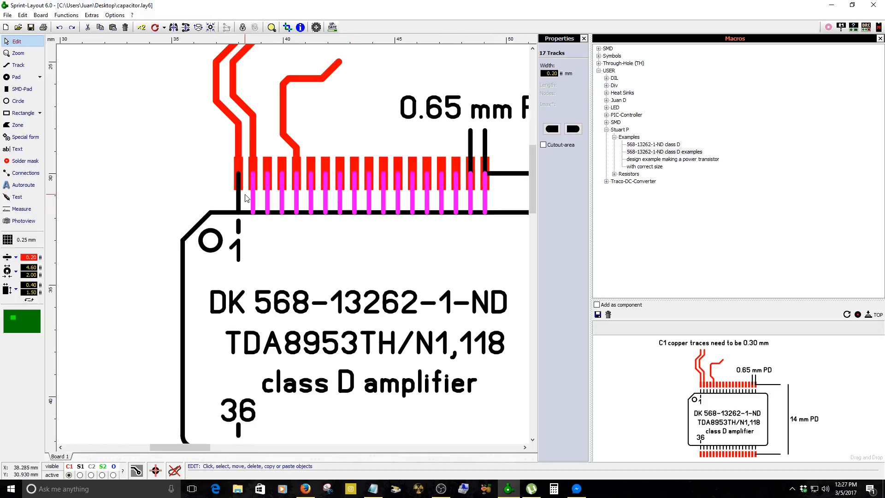
click(245, 198)
- Shorten the pin 1 lead line to 0.75 mm by lowering its upper end below the pad, and select the line
scroll(277, 222, up, 2)
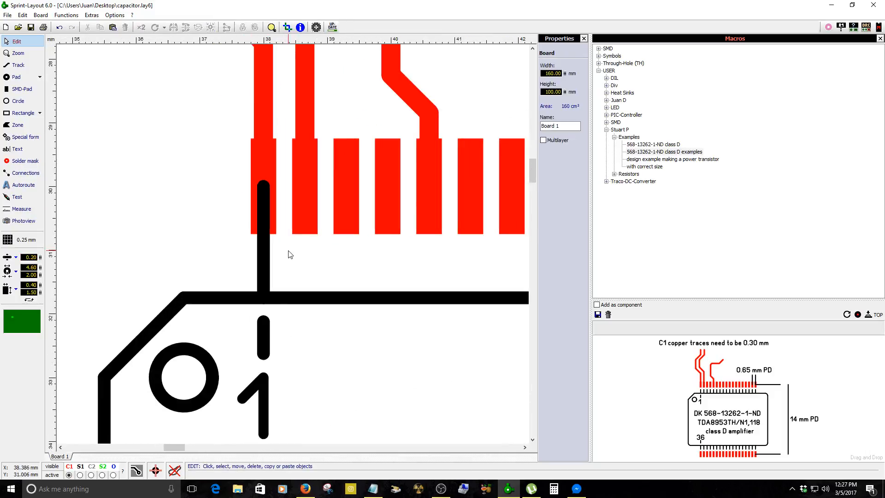
scroll(291, 257, up, 1)
click(251, 259)
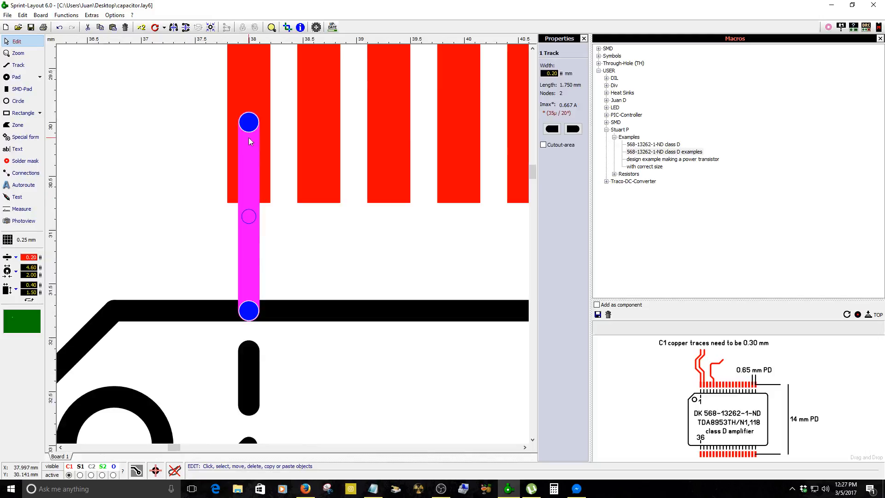
drag(248, 123, 249, 229)
click(342, 247)
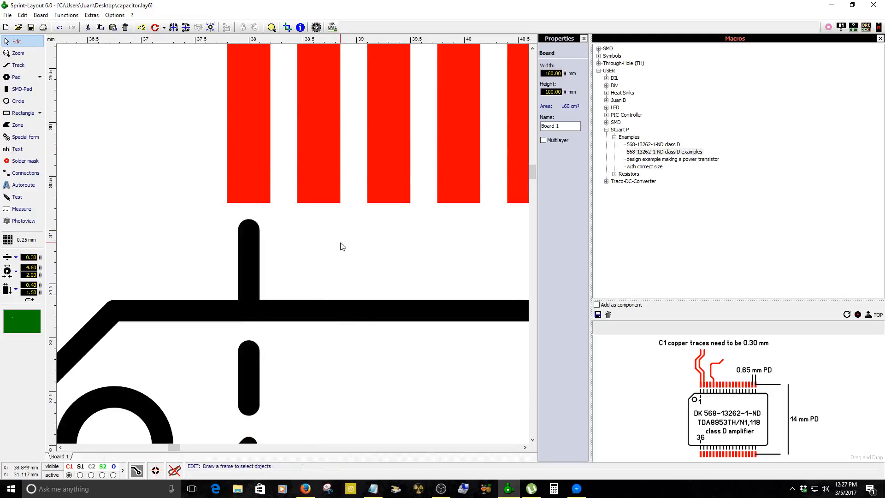
click(253, 246)
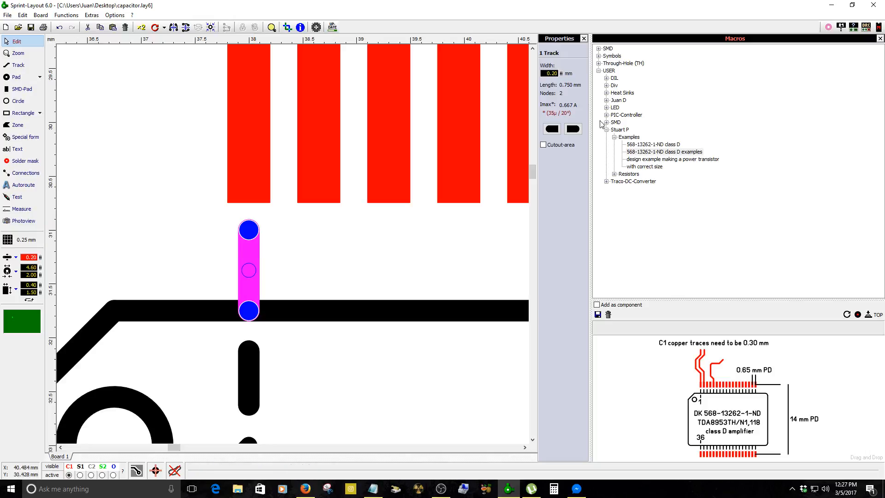
- Give the pin 1 lead line square ends and set its width to 0.30 mm
click(552, 129)
click(356, 276)
click(247, 255)
drag(40, 257, 39, 253)
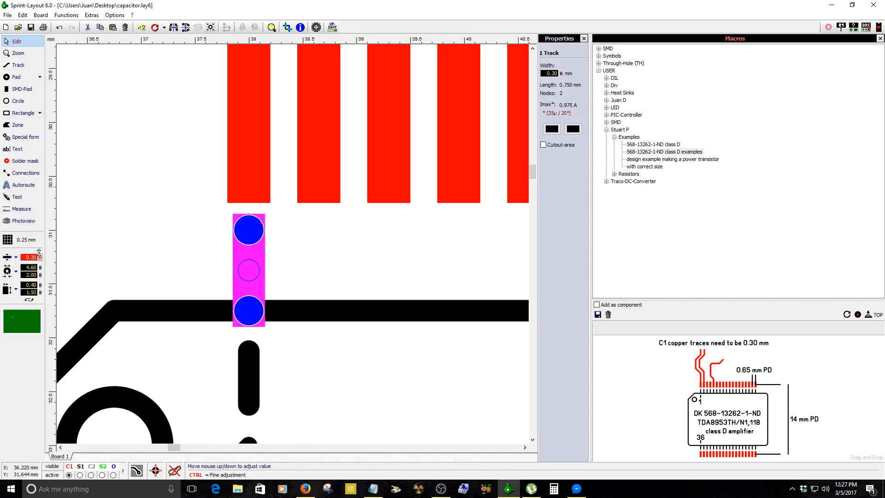
click(389, 260)
click(258, 323)
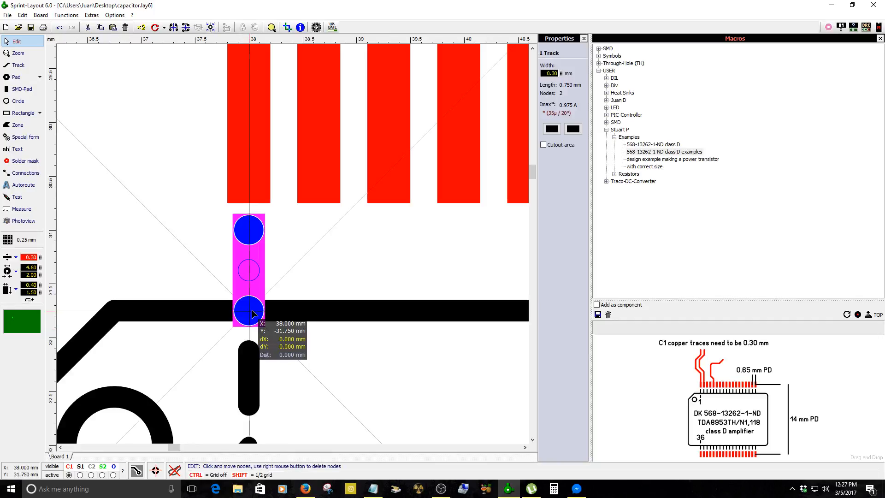
click(297, 317)
click(301, 277)
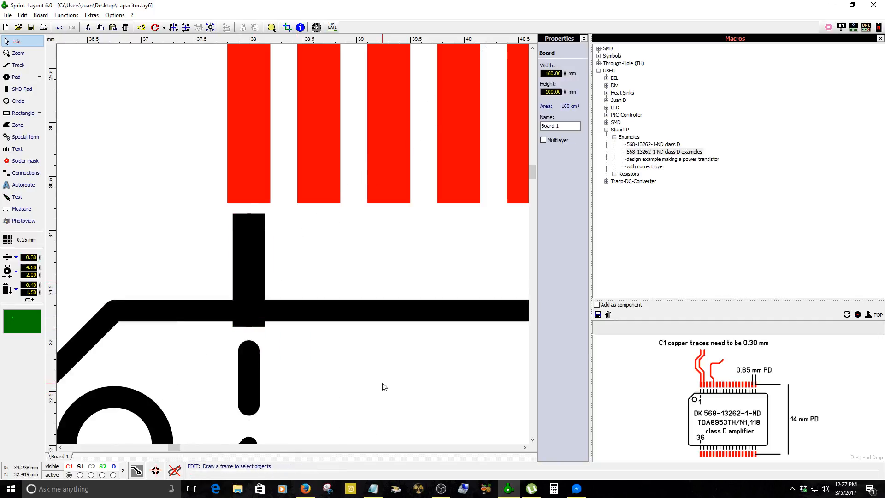
- Select the amplifier body with its markings and lower lead lines, and set their track width to 0.30 mm
scroll(303, 261, down, 6)
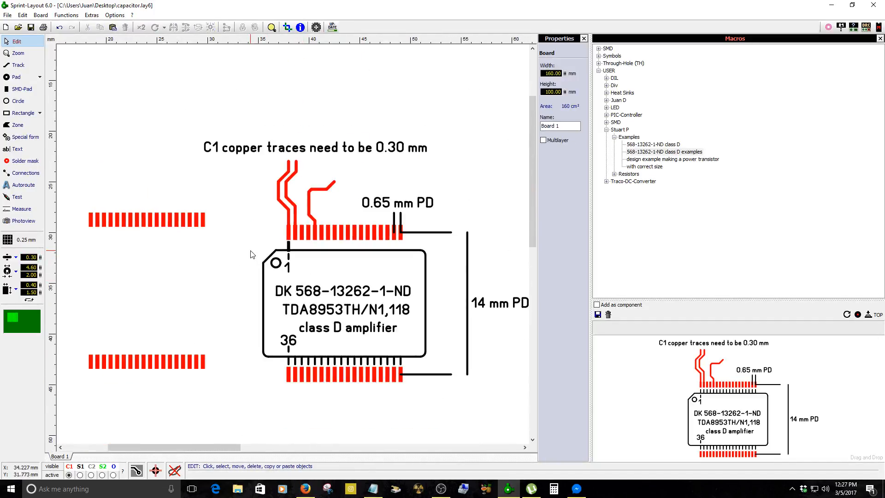
mouse_move(251, 245)
mouse_down()
mouse_move(252, 276)
mouse_move(353, 355)
mouse_move(437, 364)
mouse_up()
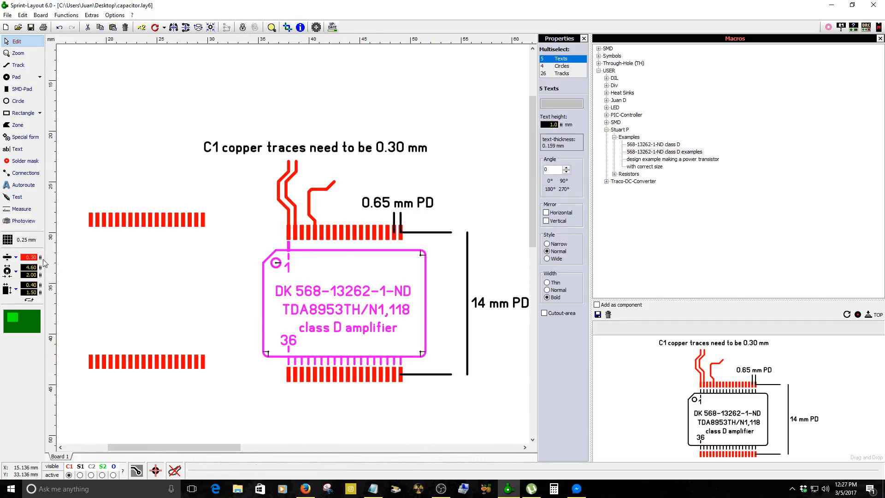
click(85, 267)
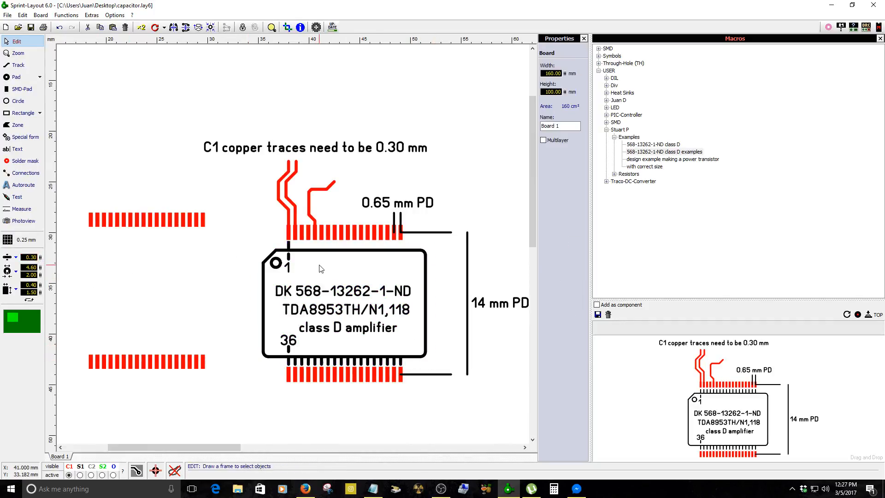
- Inspect the pin 1 lead line where it meets the upper edge of the body outline
scroll(295, 248, up, 4)
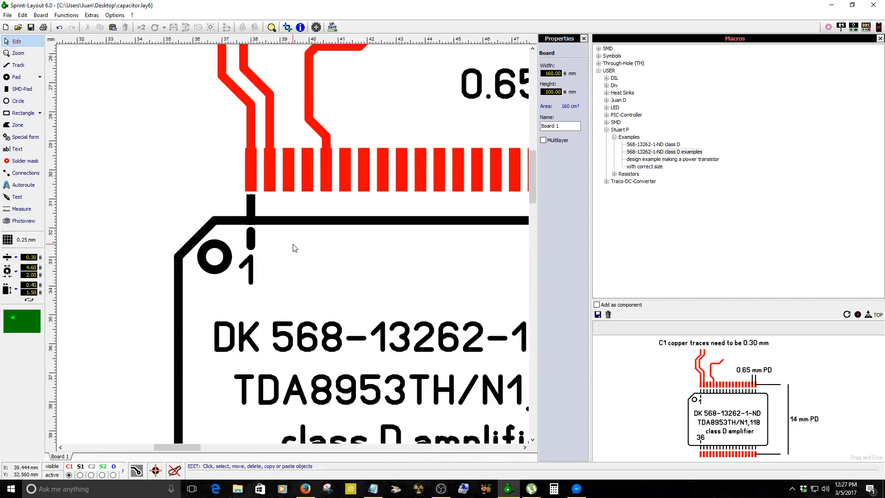
scroll(295, 248, up, 3)
click(331, 235)
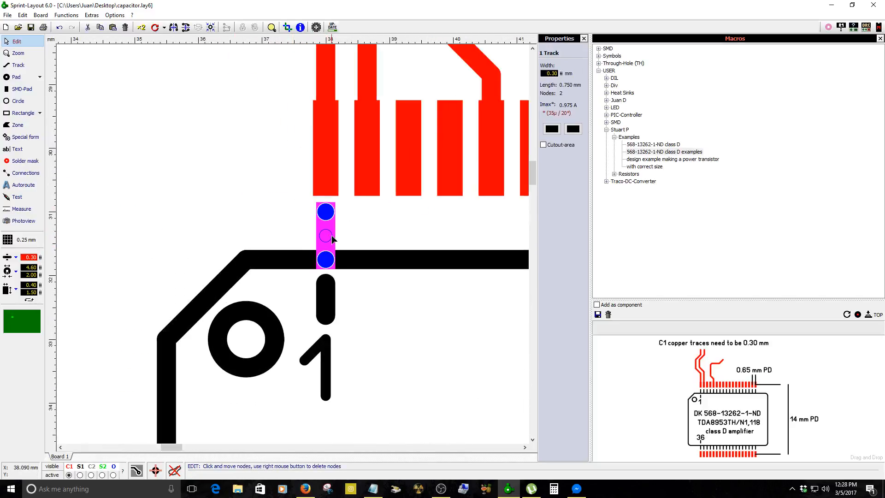
scroll(293, 247, up, 2)
click(357, 288)
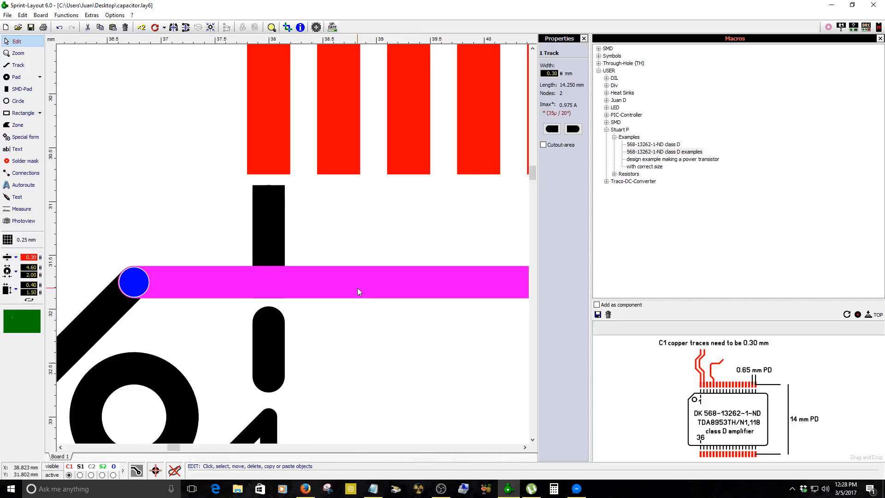
click(368, 318)
click(263, 291)
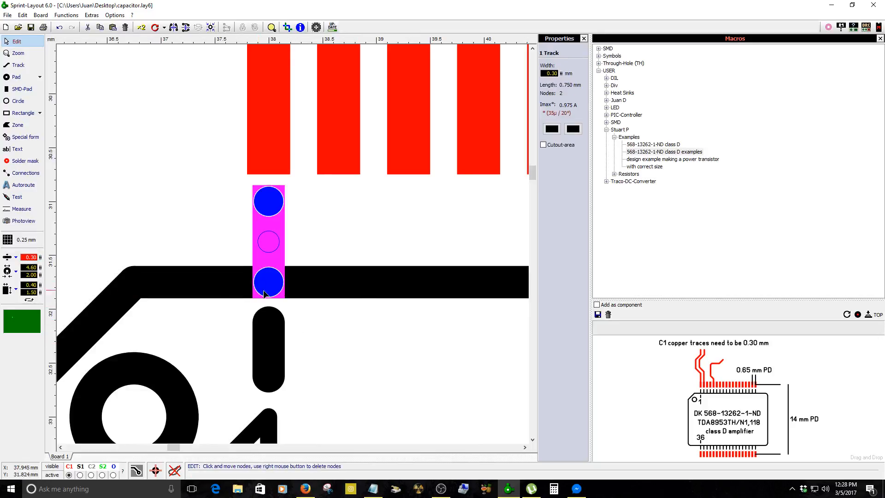
click(332, 357)
scroll(328, 293, down, 2)
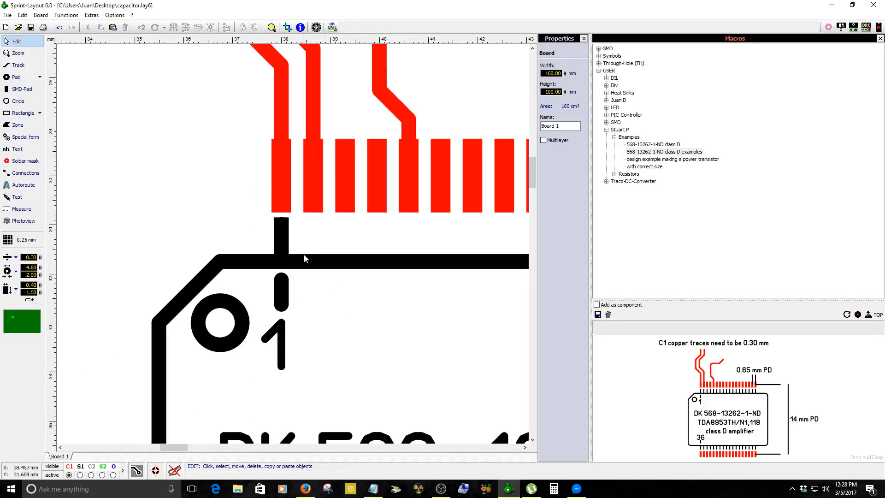
- Tile the pin 1 lead line into a single row of 18 at a horizontal distance of 0.65 mm
click(281, 240)
right_click(281, 240)
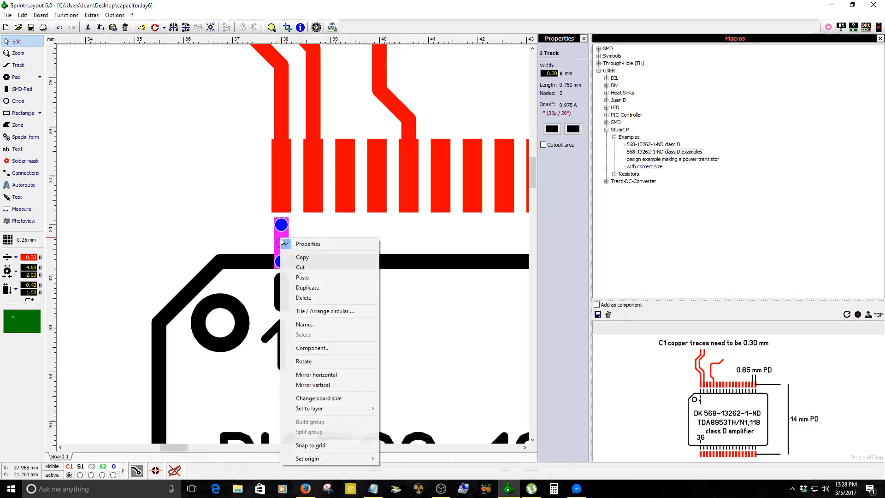
click(331, 312)
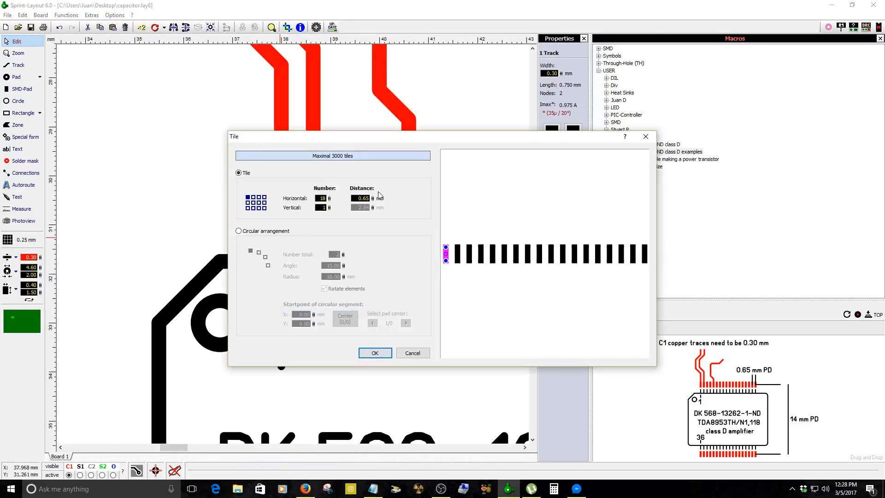
click(375, 352)
scroll(358, 296, up, 2)
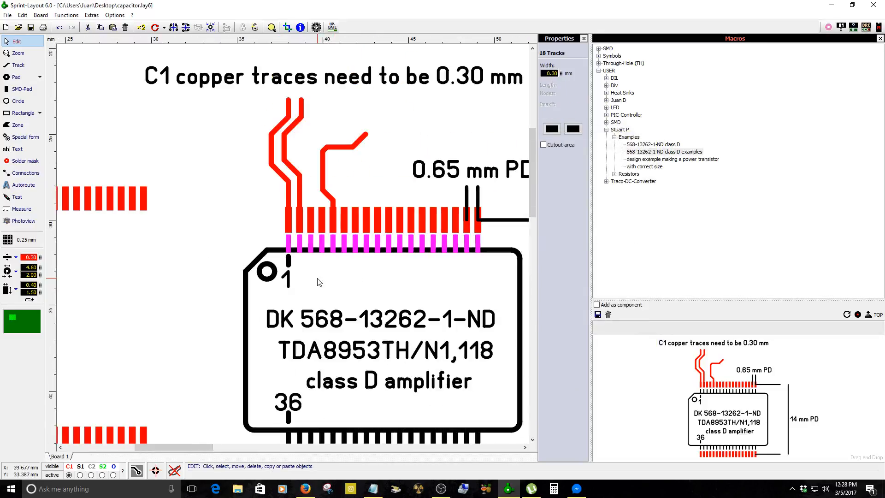
click(371, 282)
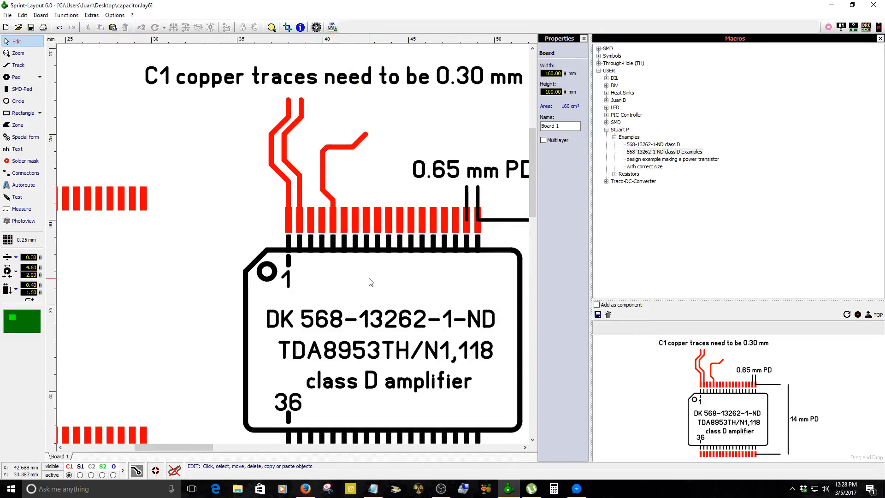
- Delete the 18 round-ended lead lines along the lower edge of the body outline
scroll(350, 272, down, 2)
scroll(293, 247, up, 4)
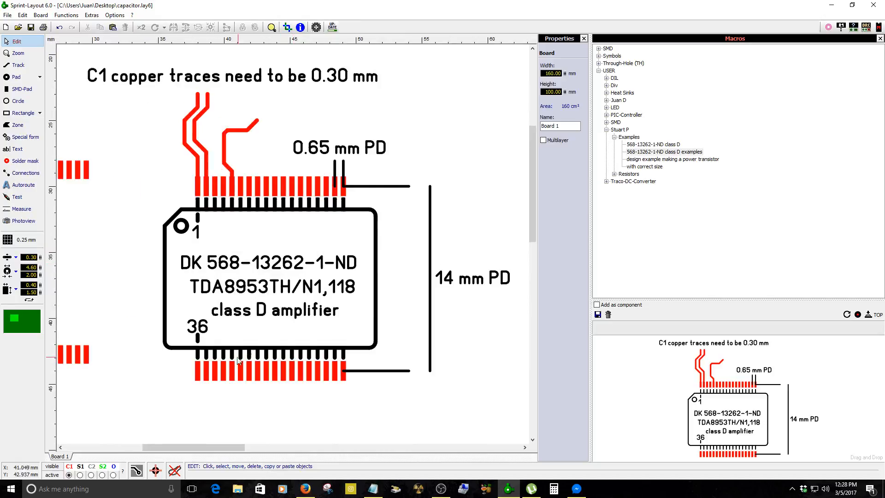
mouse_move(253, 229)
mouse_down()
mouse_move(528, 222)
mouse_move(345, 231)
mouse_up()
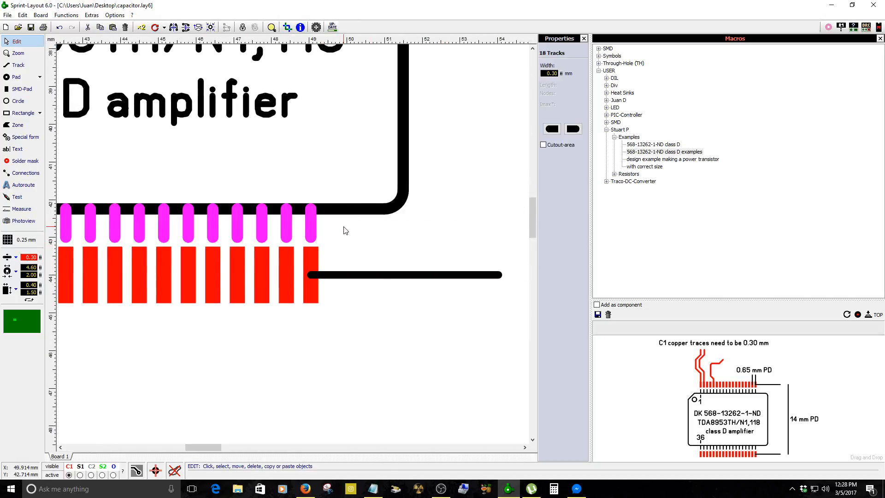
key(Delete)
scroll(344, 227, down, 6)
- Duplicate the 18 square-ended upper lead lines and place the copies along the body outline's lower edge
scroll(265, 145, up, 7)
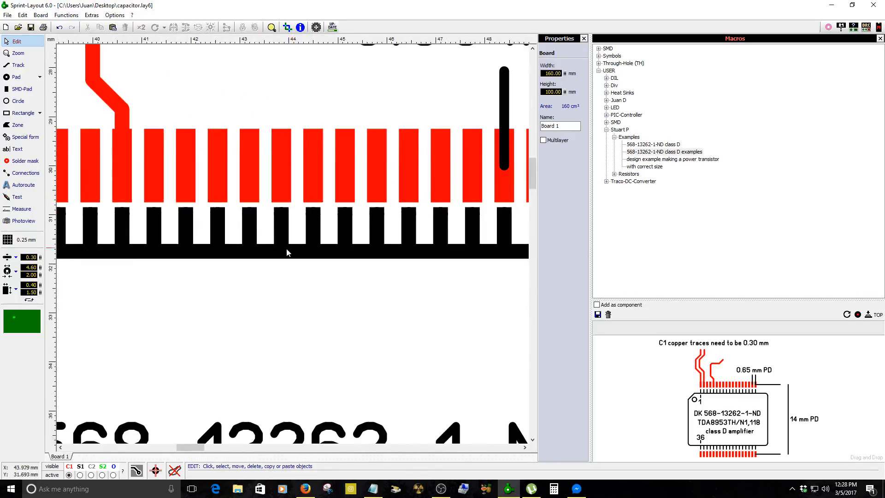
scroll(286, 252, down, 2)
drag(99, 232, 446, 235)
right_click(440, 233)
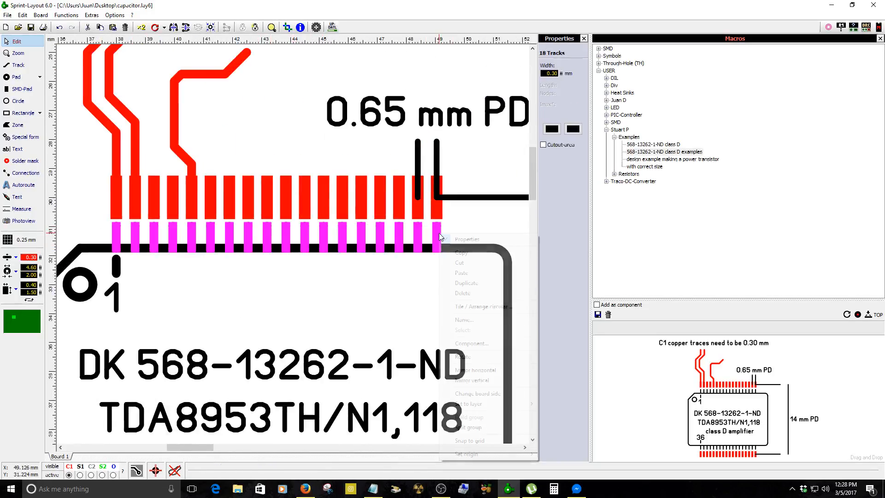
click(375, 316)
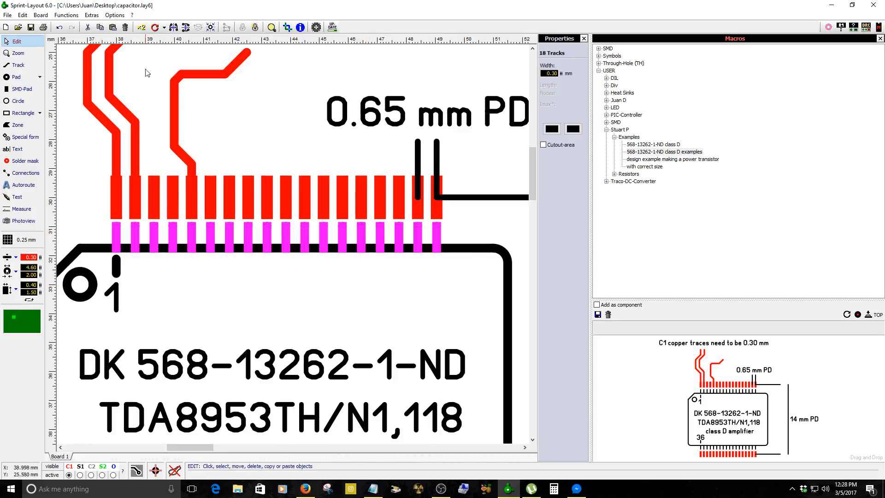
click(141, 27)
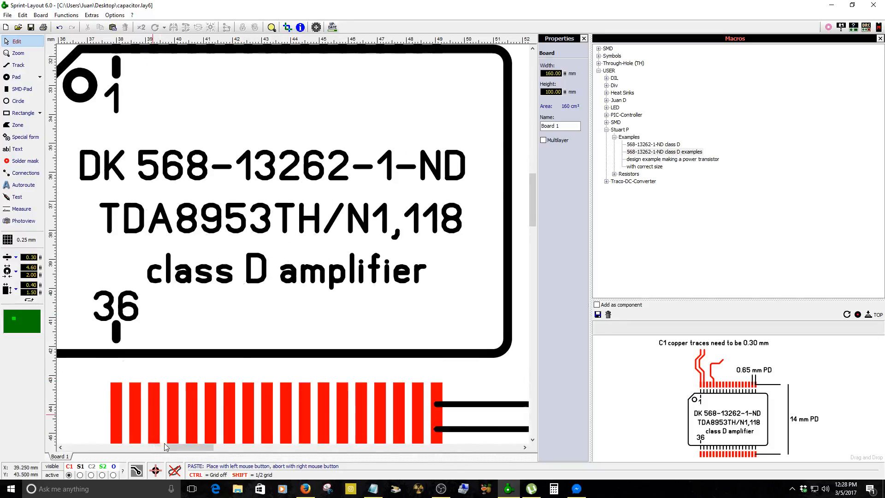
click(129, 245)
- Align the 18 copied lead lines with the lower pads, filling the gap between the body outline and the pads
scroll(111, 235, up, 2)
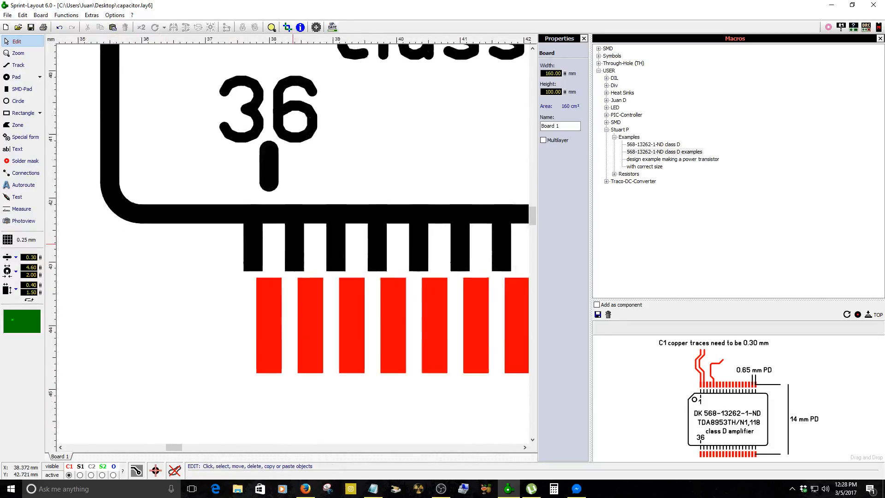
scroll(293, 244, up, 1)
click(241, 266)
drag(241, 266, 270, 319)
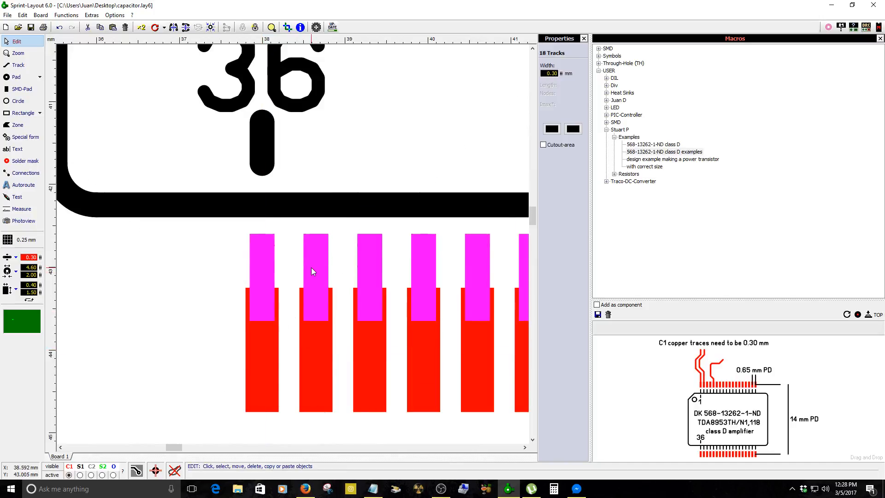
key(Up)
key(Up)
click(287, 274)
scroll(270, 300, down, 7)
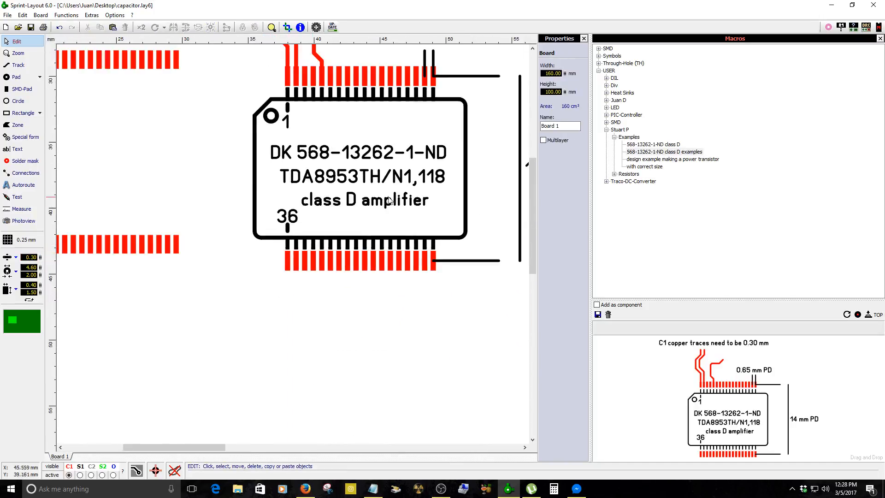
- Examine the footprint's pads, lead lines and copper traces in the photo view, and return to edit mode
scroll(388, 199, up, 2)
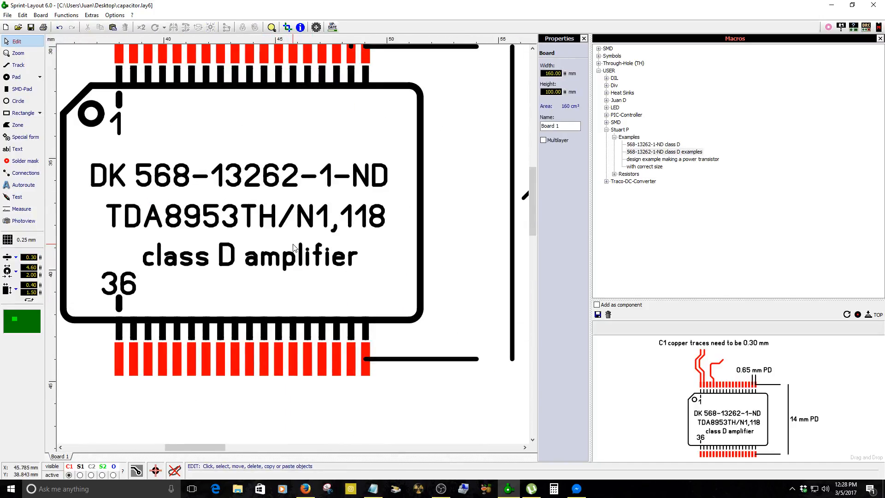
scroll(294, 248, down, 1)
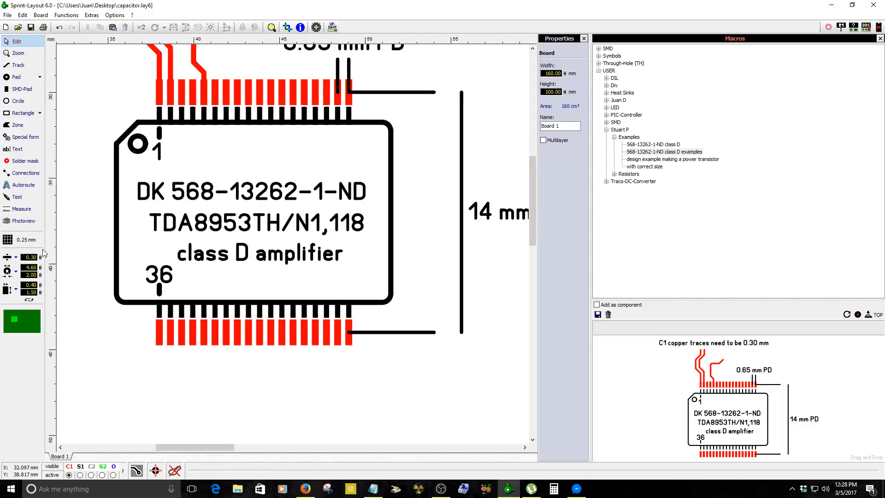
click(19, 241)
click(21, 221)
click(21, 221)
scroll(252, 240, down, 2)
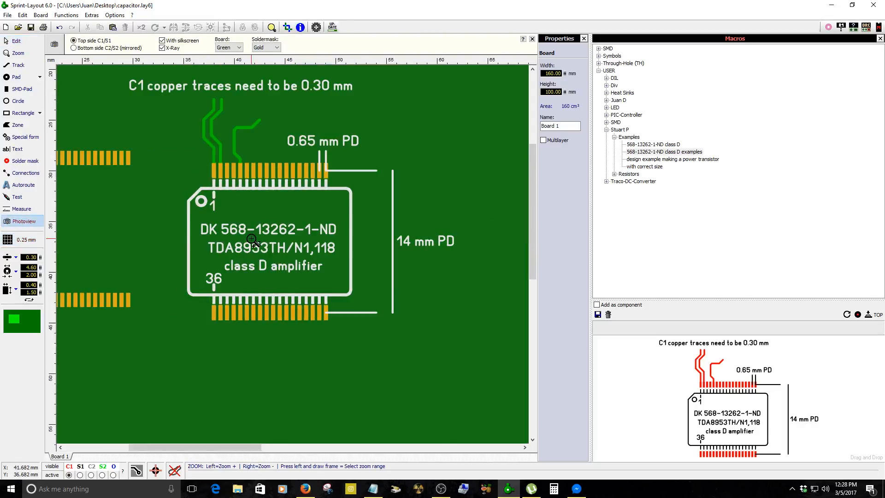
scroll(222, 202, up, 2)
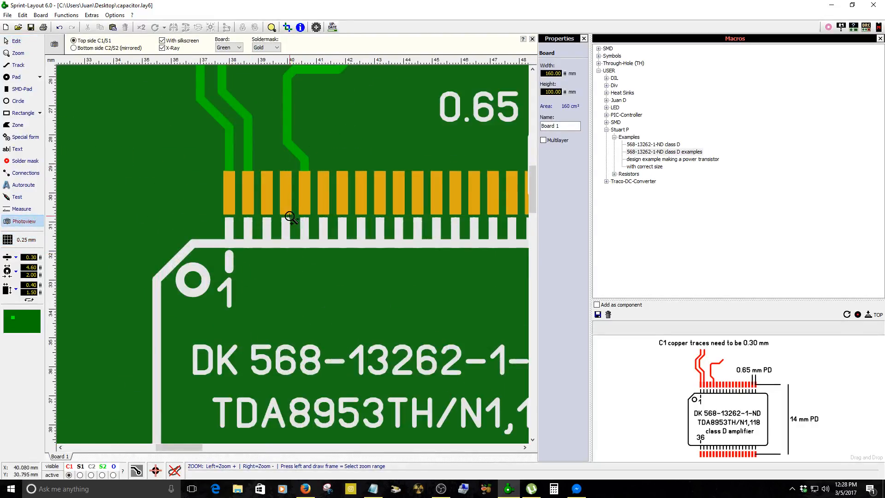
scroll(290, 217, up, 1)
scroll(294, 257, down, 4)
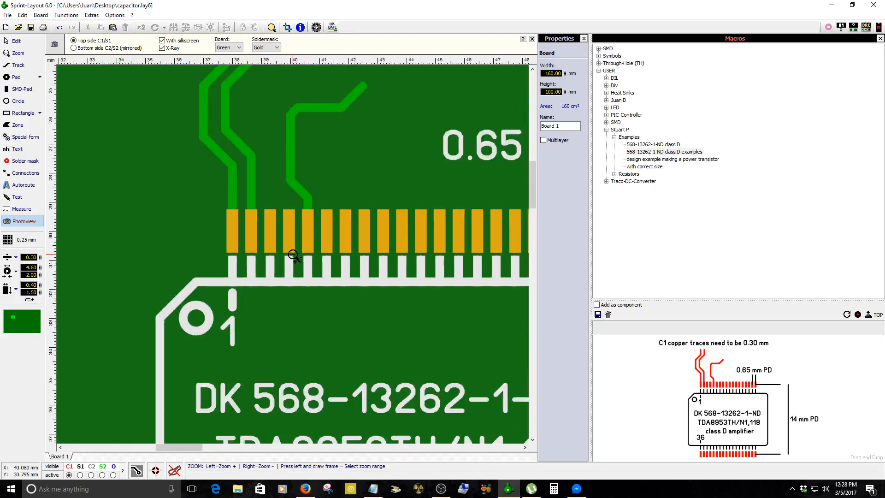
scroll(349, 309, down, 1)
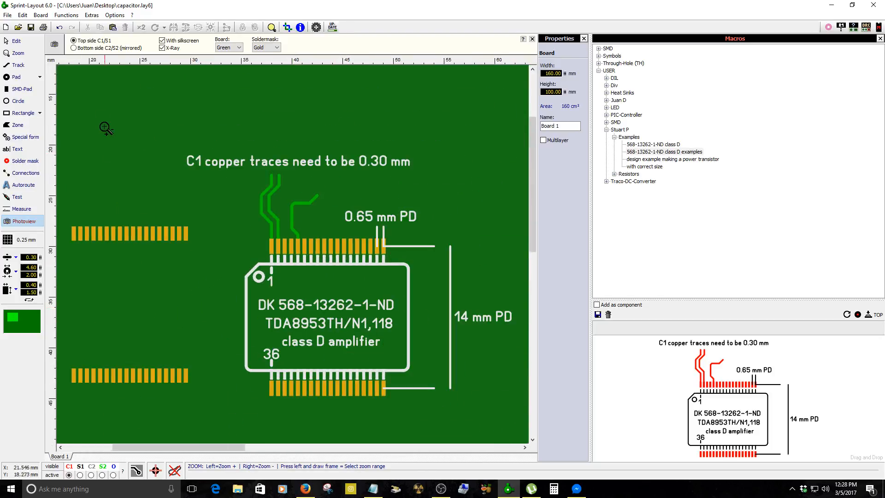
scroll(322, 290, up, 1)
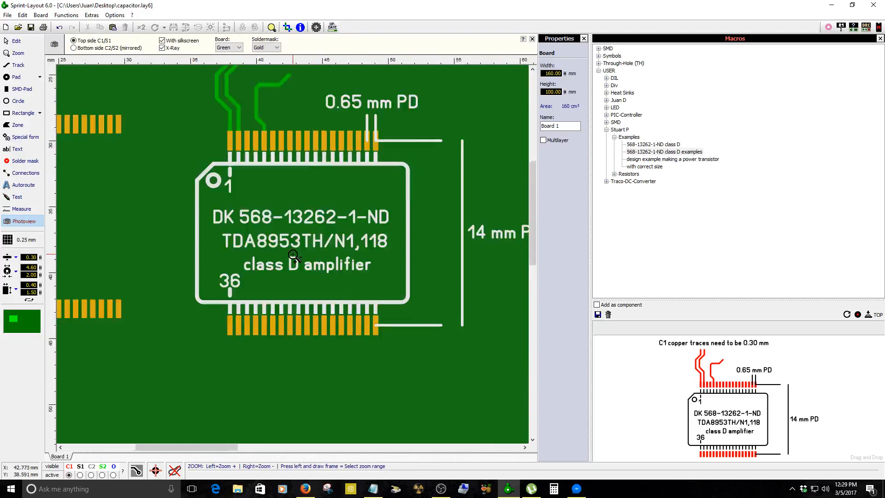
scroll(264, 92, down, 1)
scroll(265, 133, up, 2)
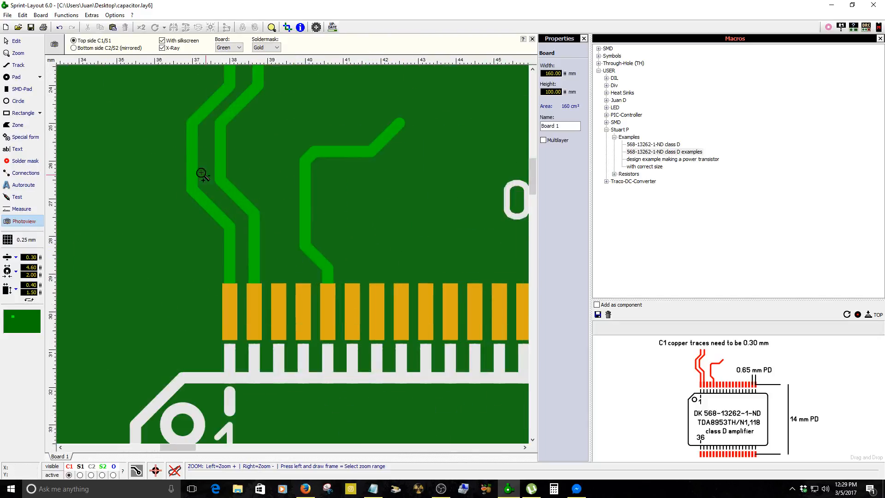
scroll(306, 241, down, 1)
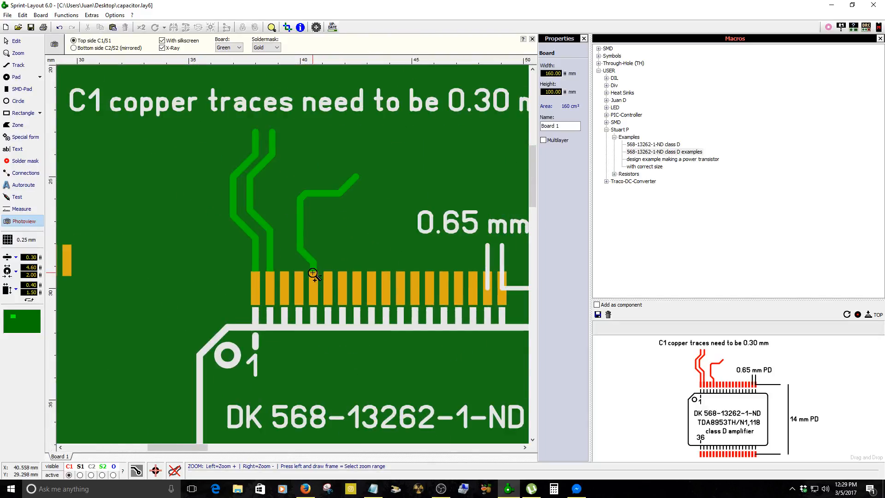
click(17, 42)
click(17, 42)
scroll(295, 181, down, 1)
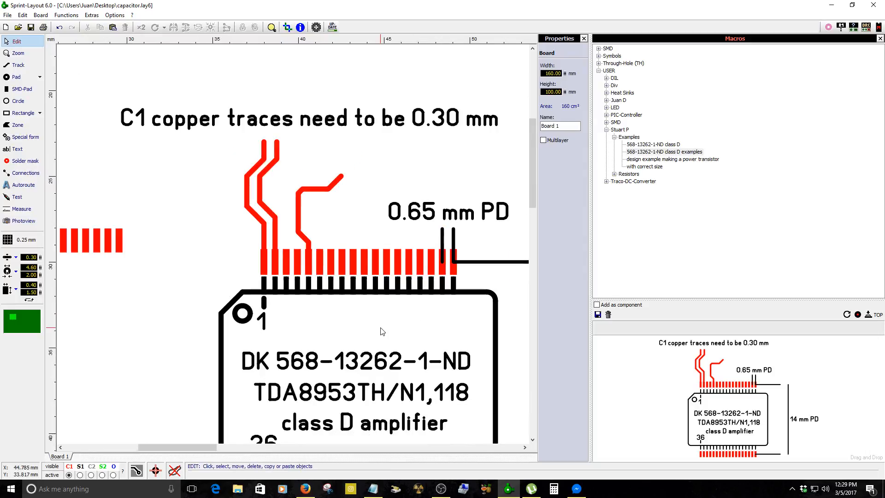
scroll(381, 331, down, 1)
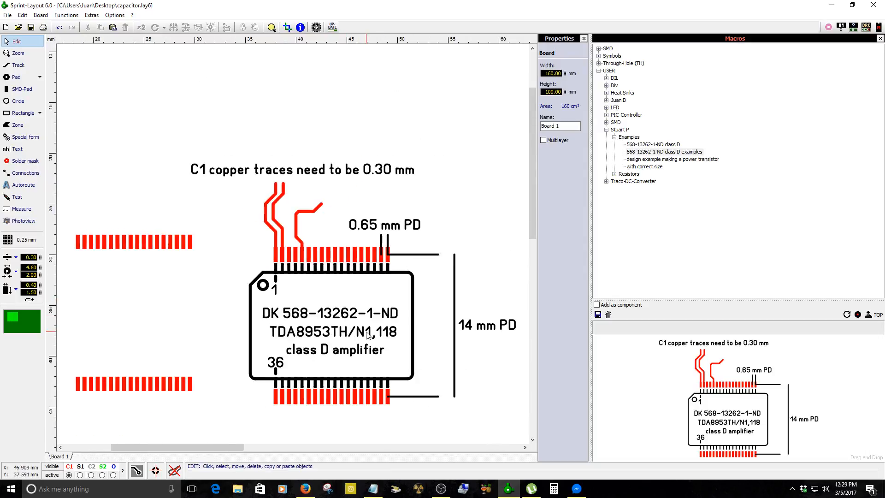
- Delete the spare group of 36 SMD pads beside the amplifier footprint
click(188, 391)
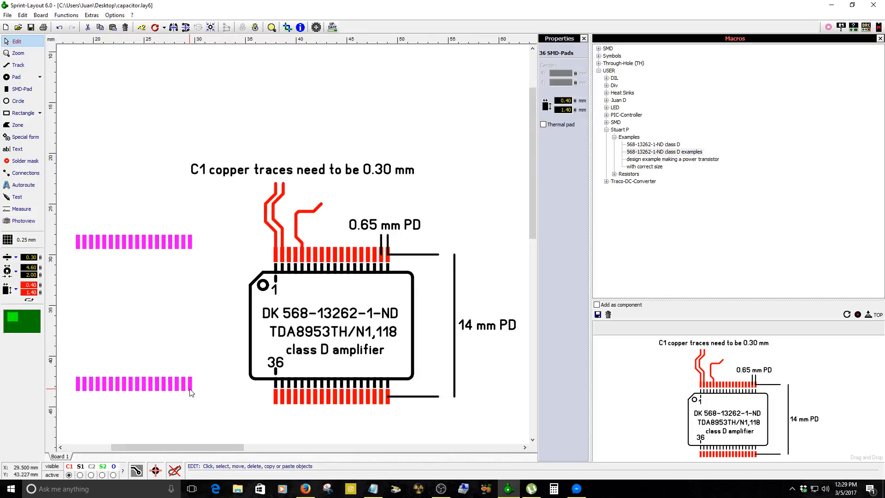
key(Delete)
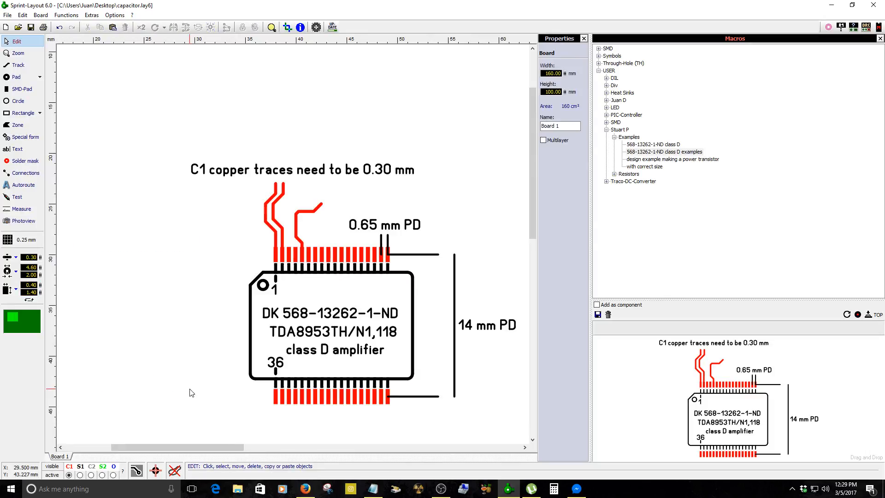
- Examine the finished footprint's pads, lead lines and 0.65 mm pitch marks up close and as a whole
scroll(314, 373, up, 1)
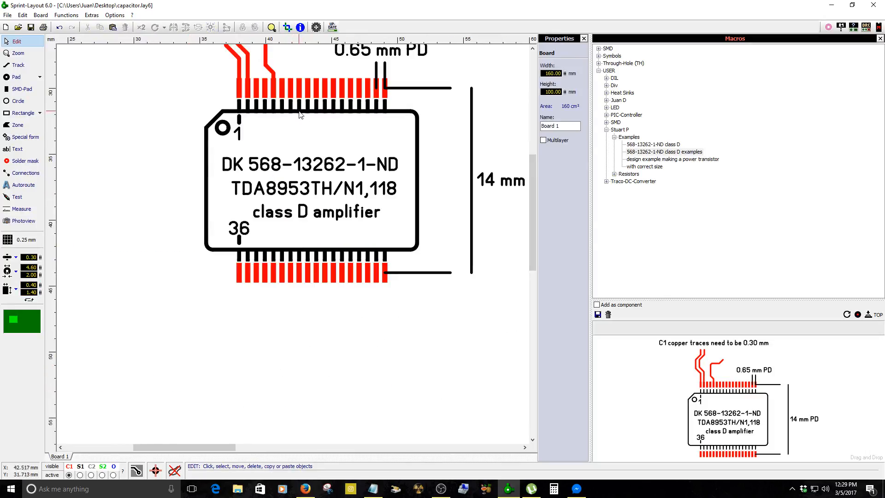
scroll(300, 114, up, 1)
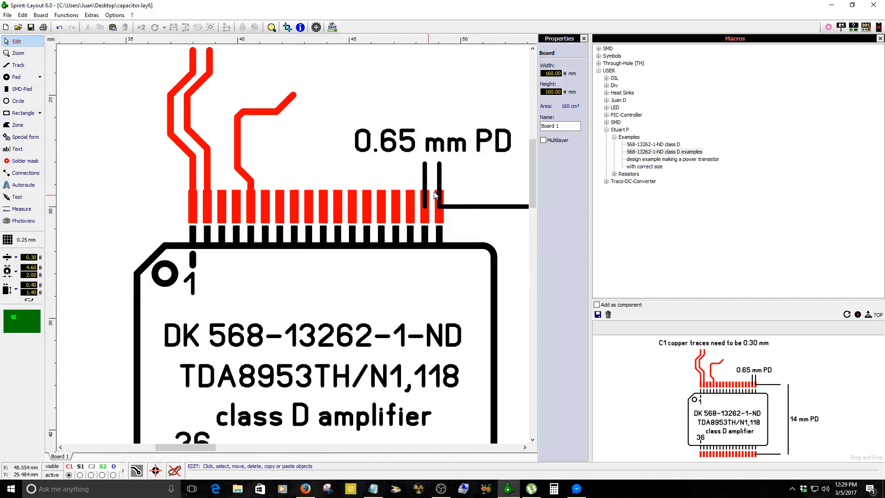
scroll(293, 248, up, 1)
scroll(292, 249, down, 1)
scroll(292, 247, down, 1)
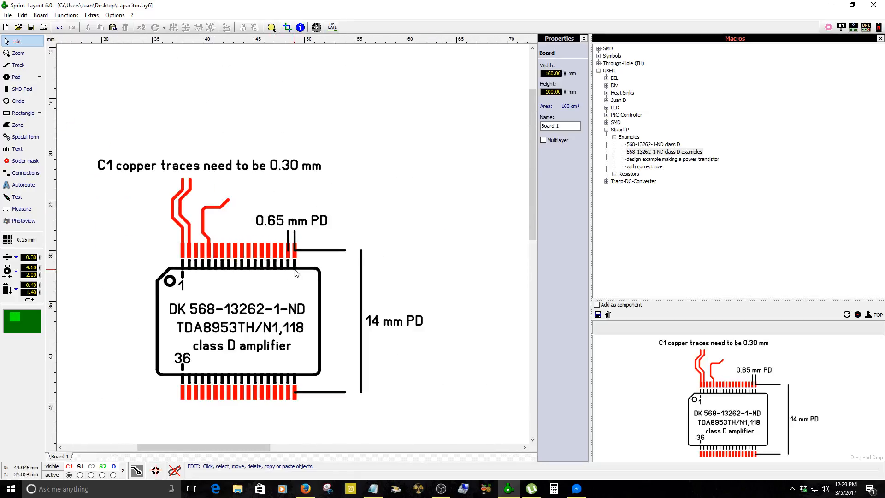
scroll(294, 247, up, 1)
scroll(312, 248, up, 1)
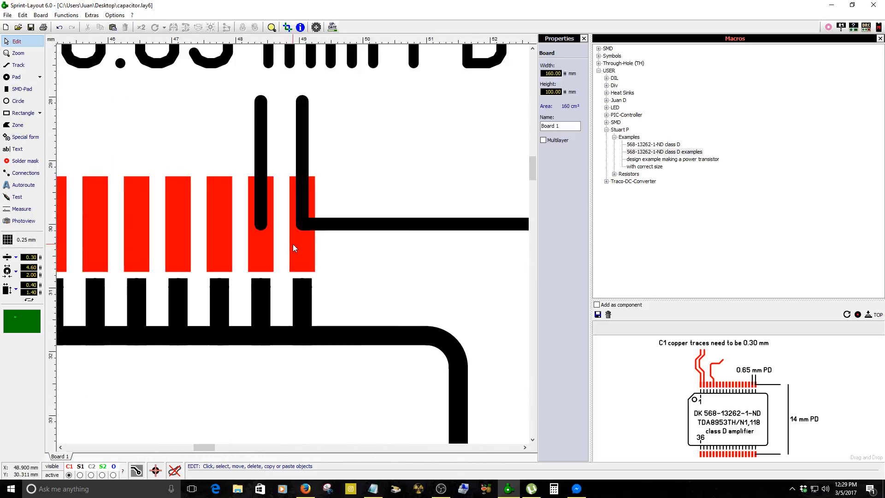
scroll(318, 258, down, 3)
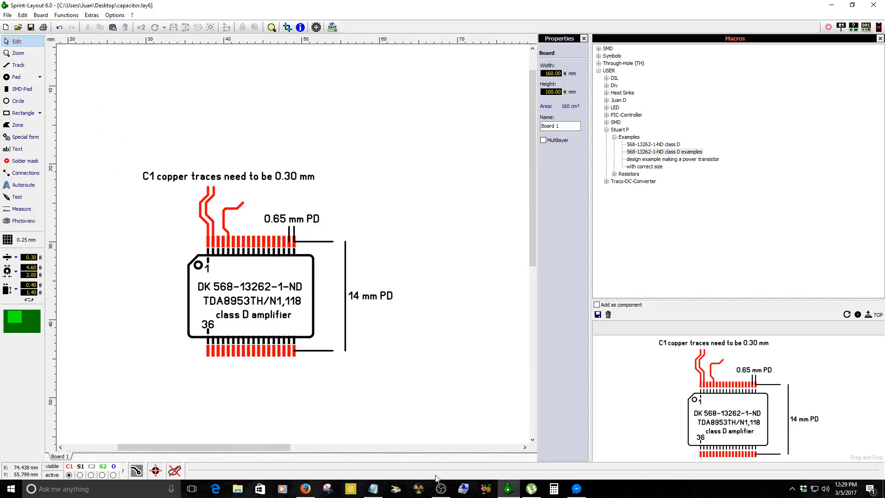
- Switch to Firefox, show the ST quad power half-bridge datasheet and find the PowerSO36 outline drawing on page 15
click(306, 489)
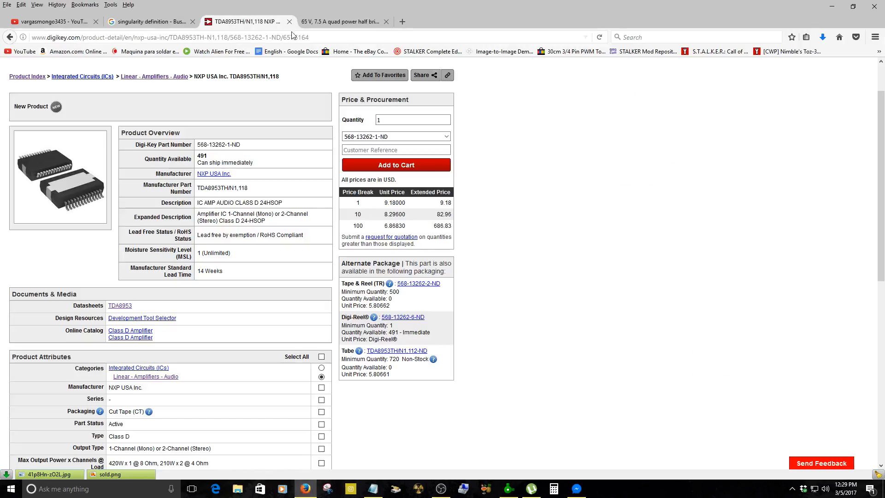
click(330, 23)
scroll(359, 300, down, 15)
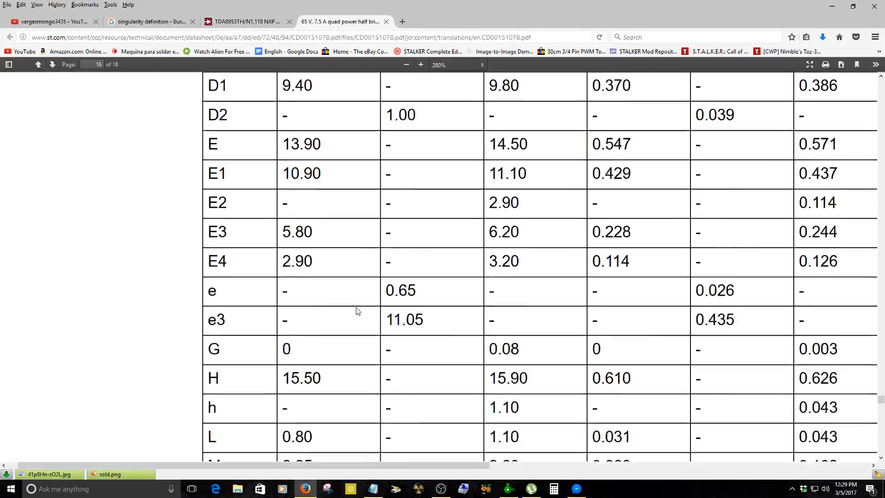
scroll(357, 315, up, 15)
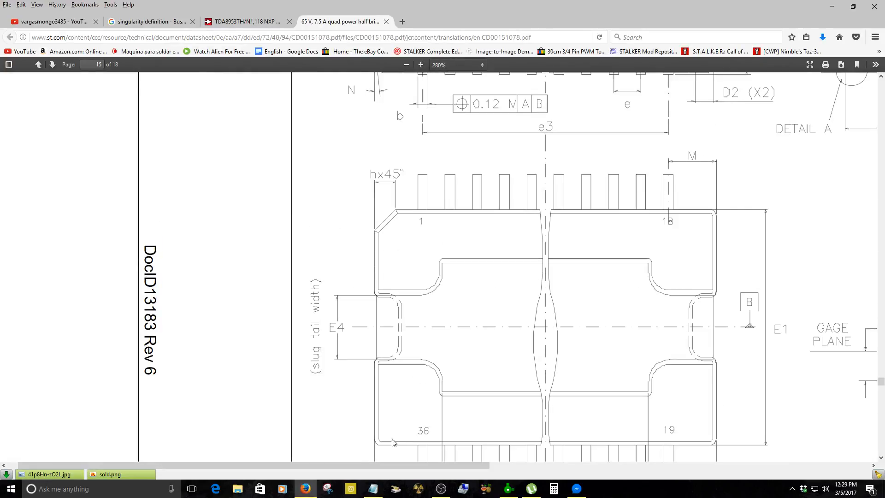
drag(416, 467, 590, 465)
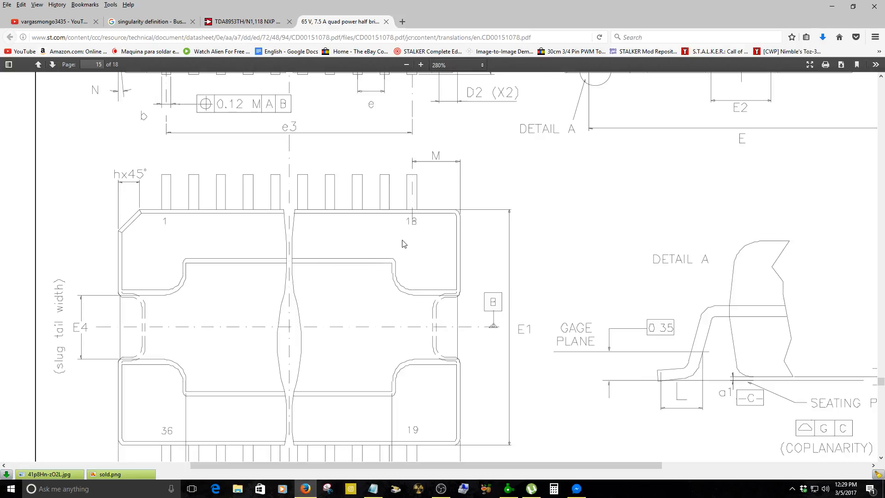
scroll(403, 244, down, 3)
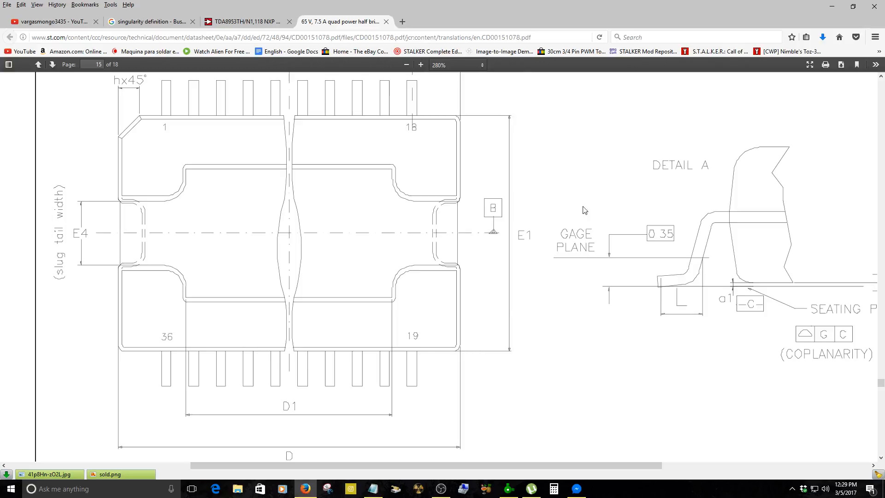
scroll(406, 207, up, 6)
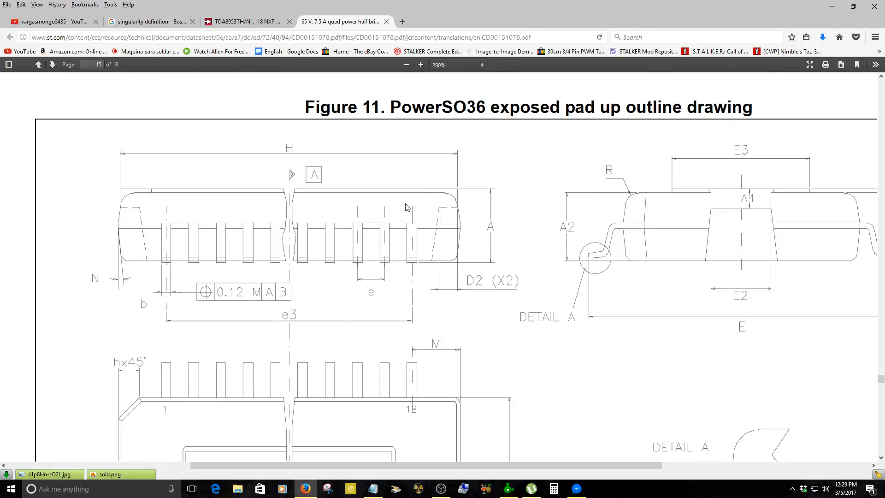
- Enlarge the datasheet to 390% and examine the PowerSO36 front and plan views for lead width b and pitch e
click(420, 64)
click(420, 65)
click(420, 64)
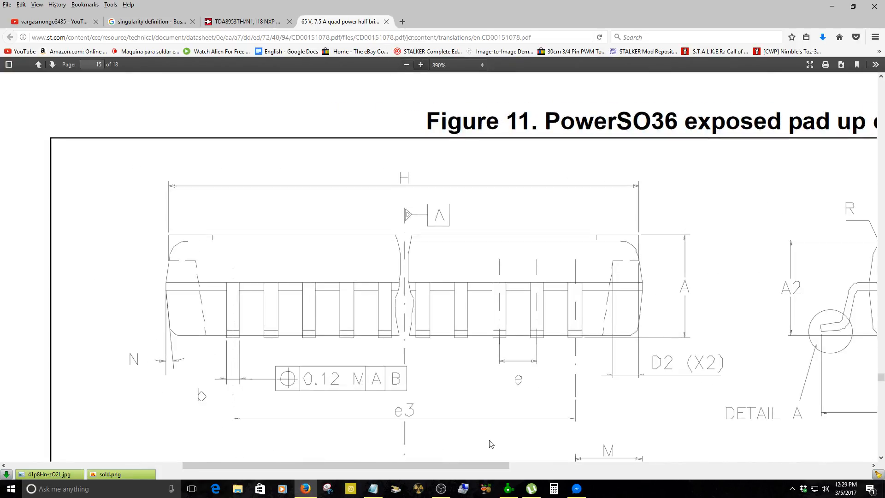
drag(500, 465, 572, 464)
scroll(358, 194, down, 3)
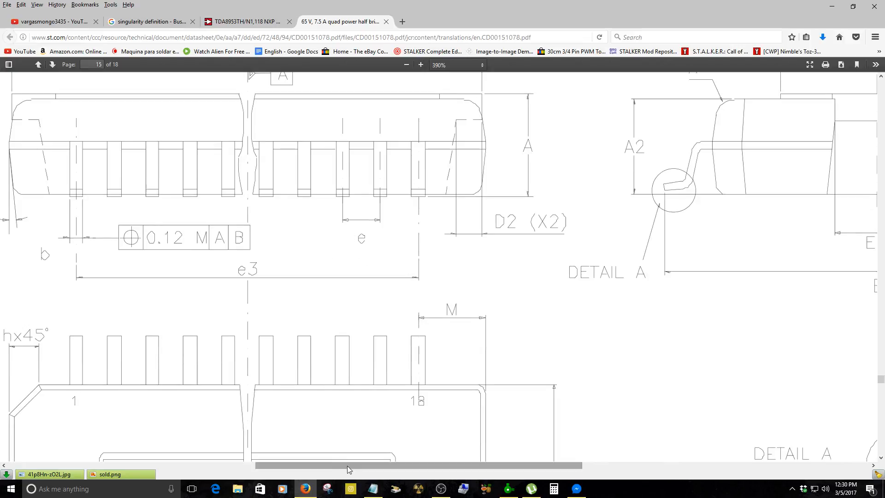
scroll(314, 171, down, 1)
scroll(313, 170, down, 15)
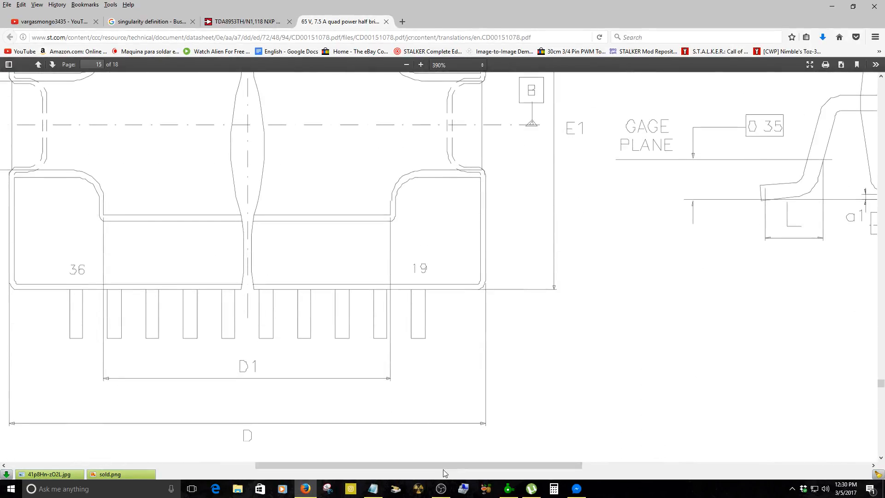
- Examine the millimetre columns of Table 9 for the PowerSO36 dimensions, including body length D and lead pitch e
mouse_move(436, 465)
mouse_down()
mouse_move(294, 464)
mouse_move(308, 467)
mouse_up()
scroll(342, 339, down, 15)
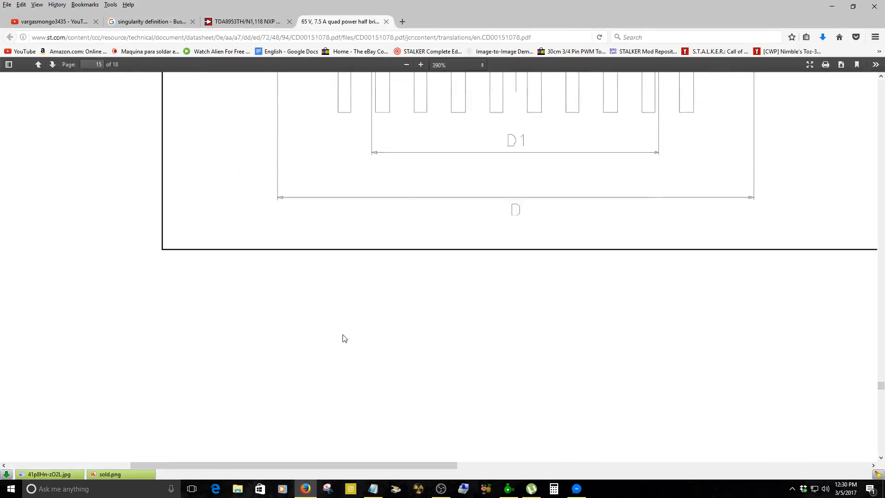
scroll(358, 337, down, 15)
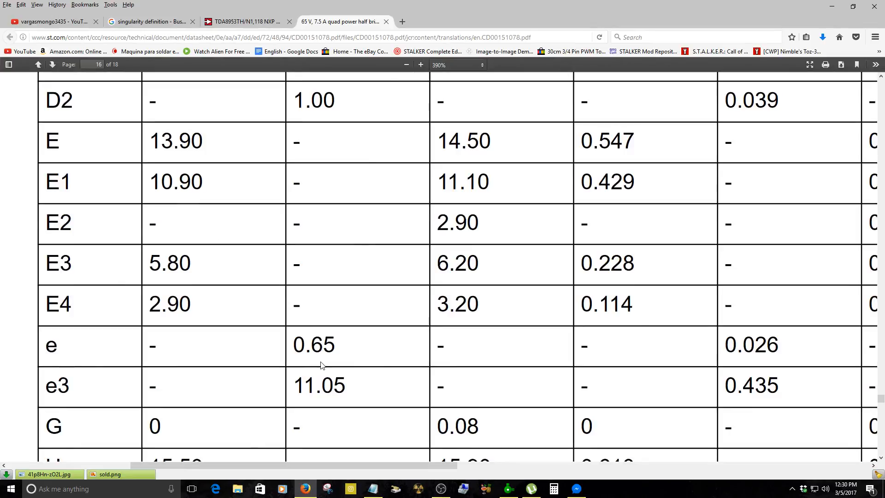
scroll(351, 365, up, 15)
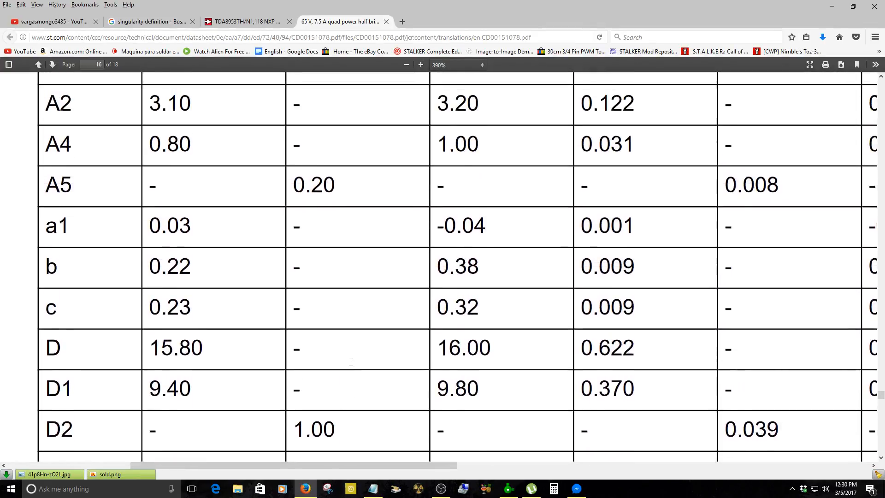
scroll(351, 365, up, 5)
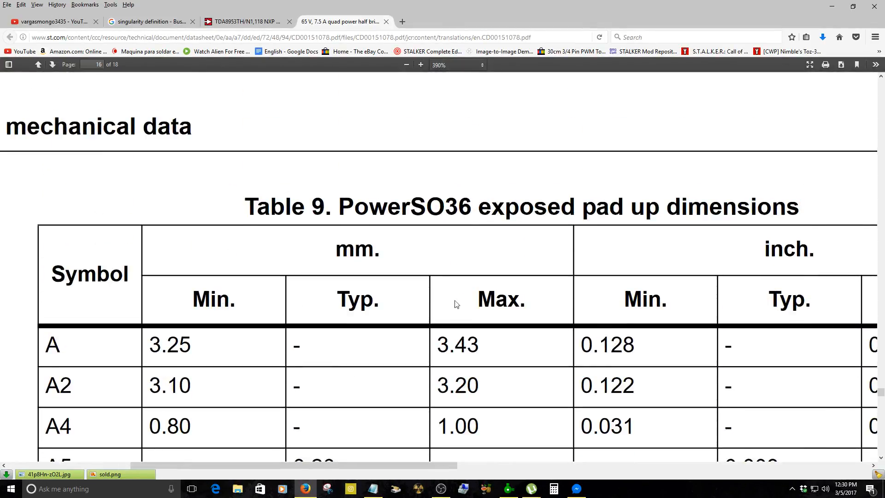
drag(389, 206, 383, 175)
scroll(395, 302, down, 14)
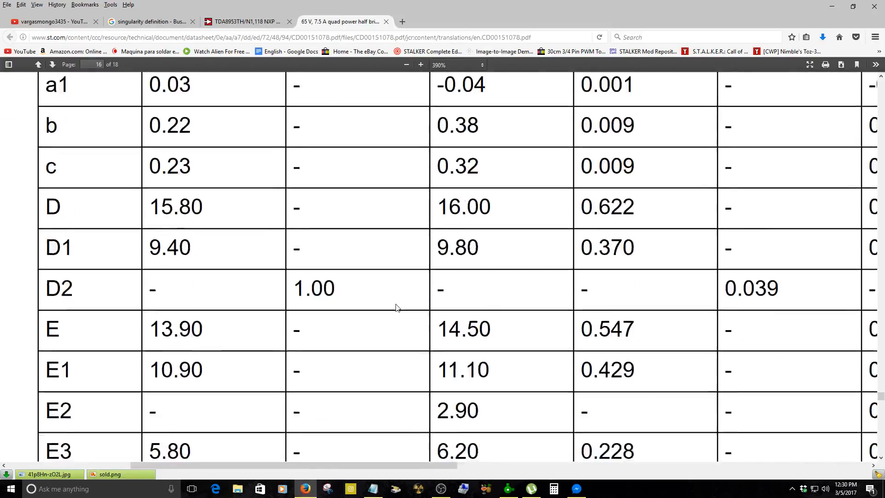
scroll(397, 308, down, 6)
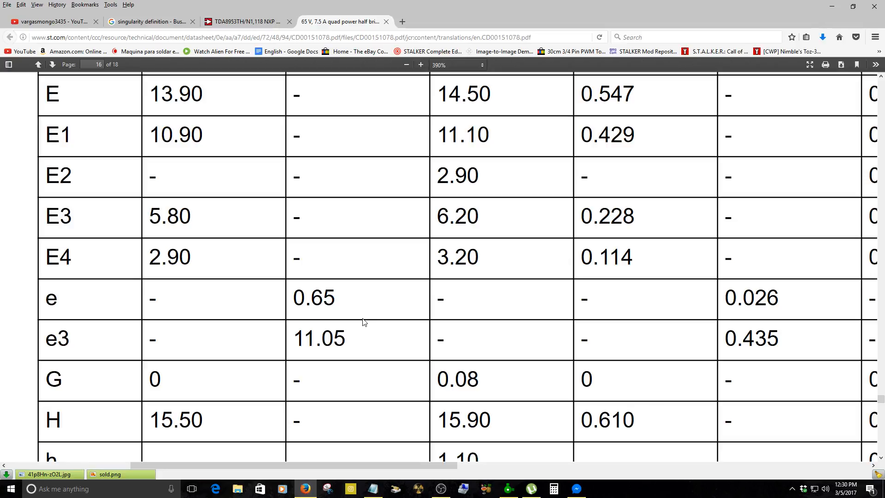
scroll(469, 344, up, 15)
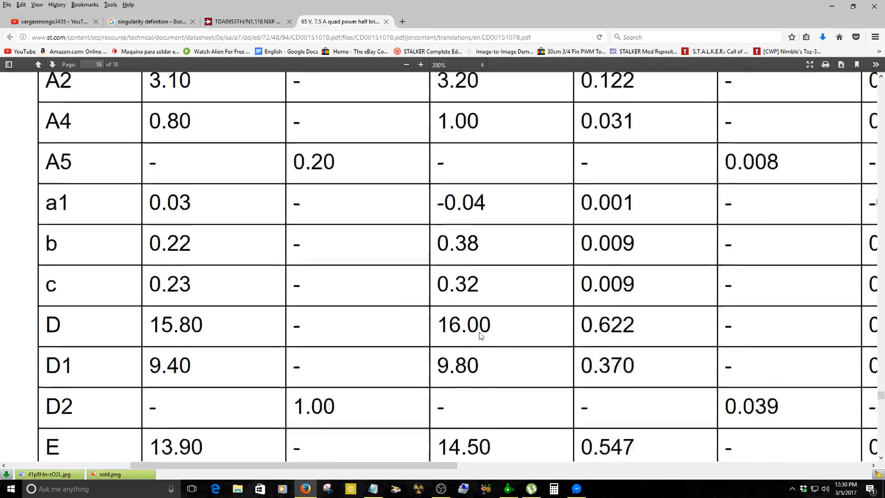
- Examine Figure 11's end view and Detail A for overall width E and lead foot length L
scroll(481, 335, up, 10)
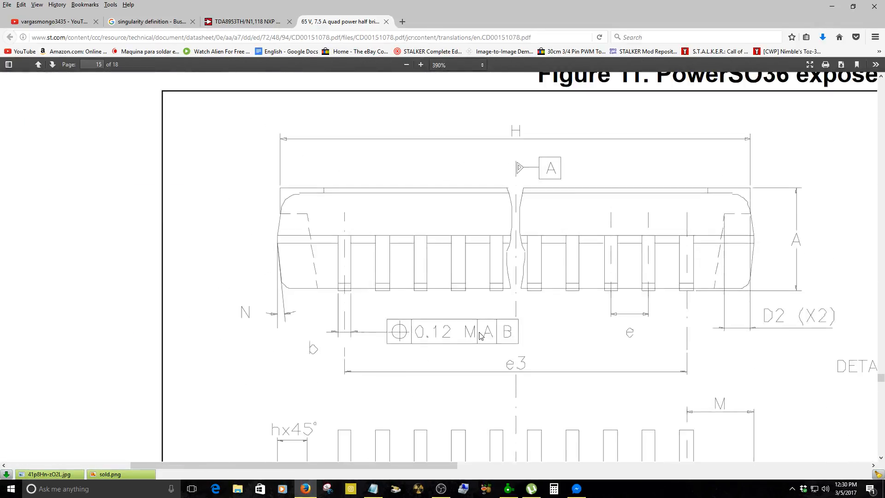
scroll(481, 336, down, 5)
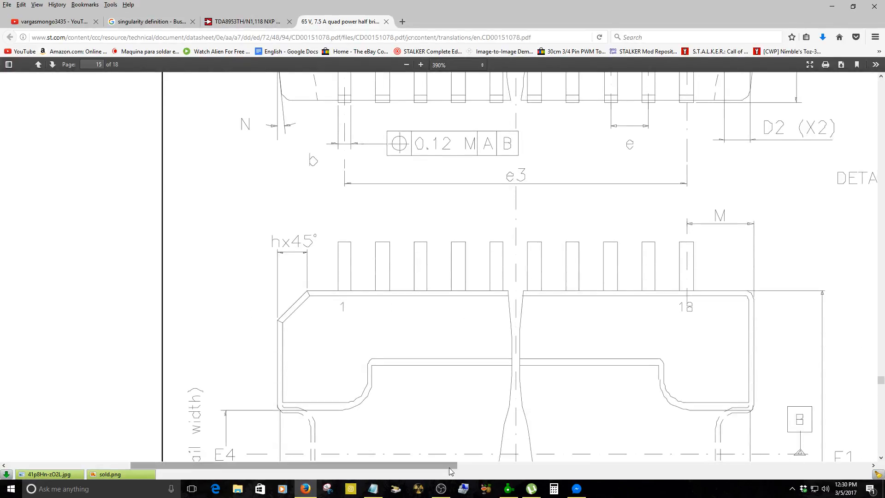
drag(449, 465, 734, 449)
scroll(559, 253, right, 3)
scroll(559, 254, up, 5)
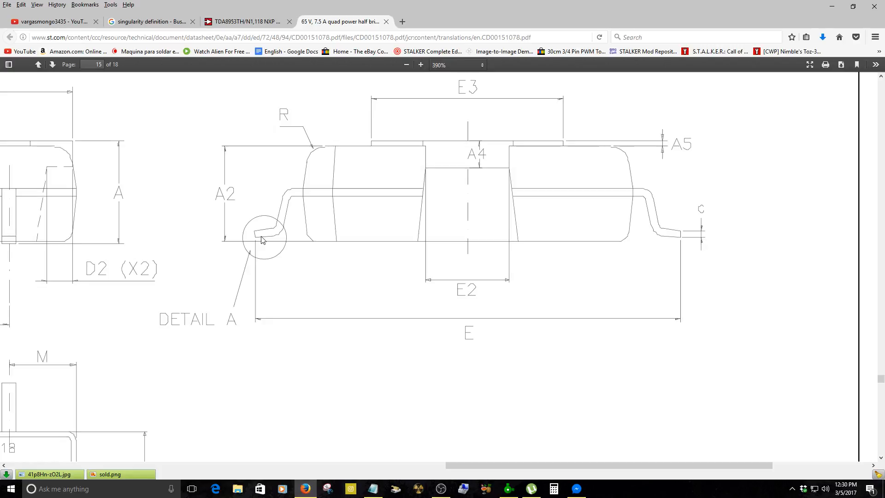
scroll(395, 306, down, 5)
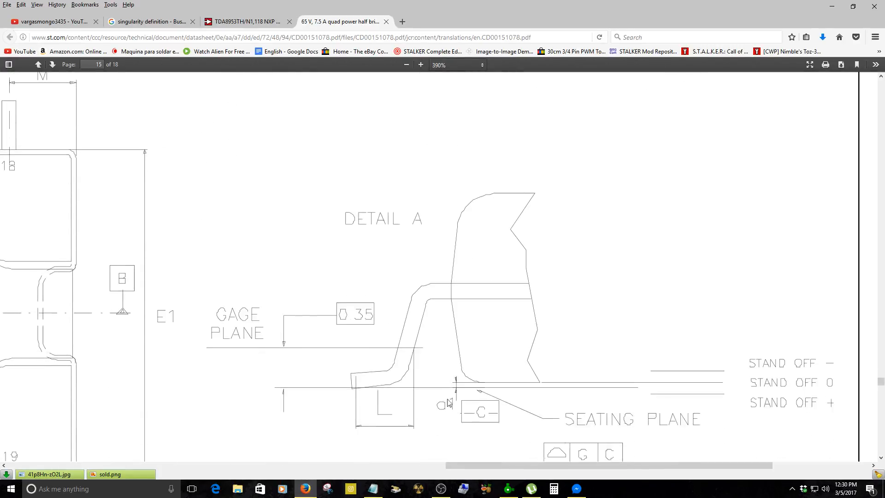
mouse_move(493, 464)
mouse_down()
mouse_move(356, 464)
mouse_move(506, 465)
mouse_up()
scroll(424, 408, down, 4)
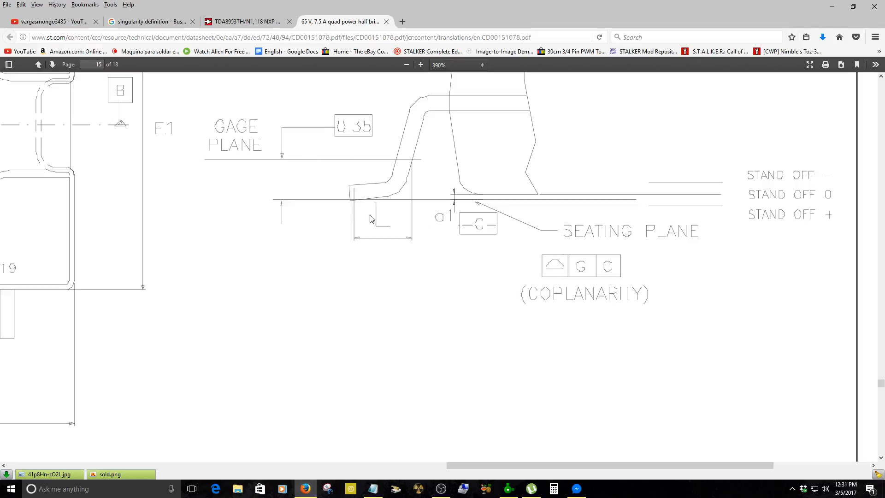
scroll(391, 423, down, 5)
scroll(402, 467, left, 2)
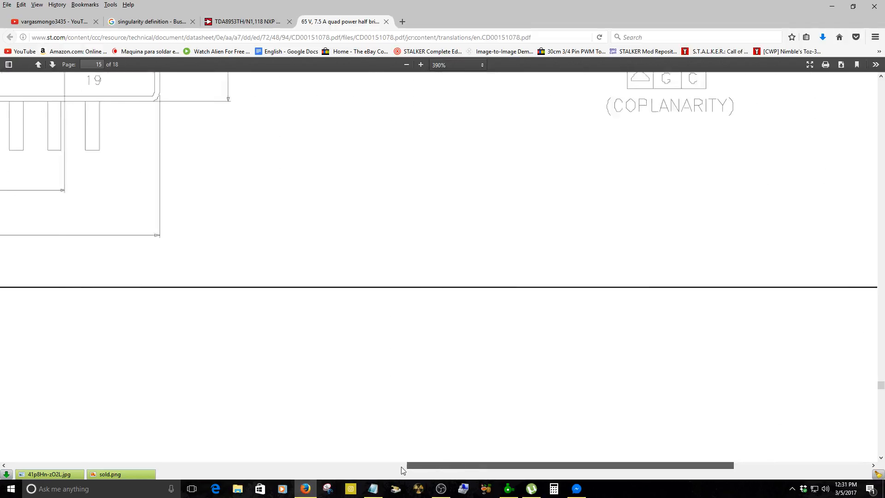
- Review the Table 9 heading and Figure 11's views again, reducing the datasheet zoom to 220% around Detail A
scroll(401, 467, left, 8)
scroll(272, 381, down, 5)
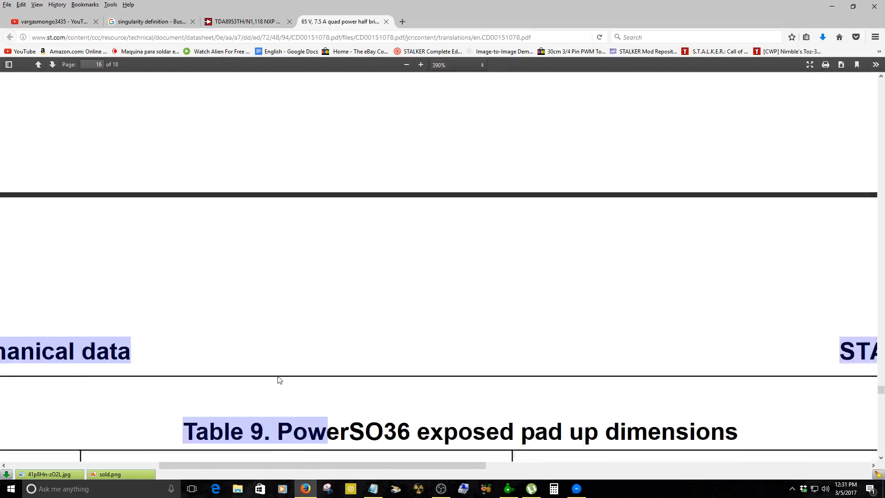
scroll(323, 346, down, 4)
scroll(796, 351, up, 10)
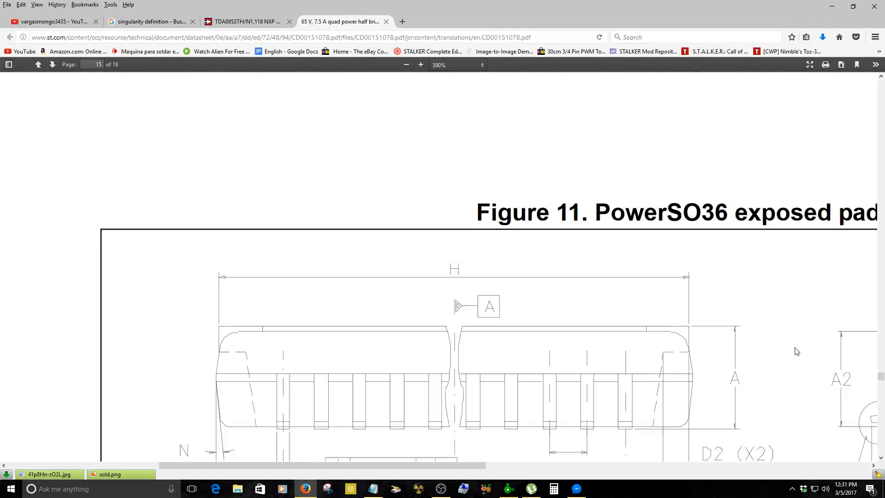
scroll(737, 364, down, 5)
scroll(530, 472, right, 2)
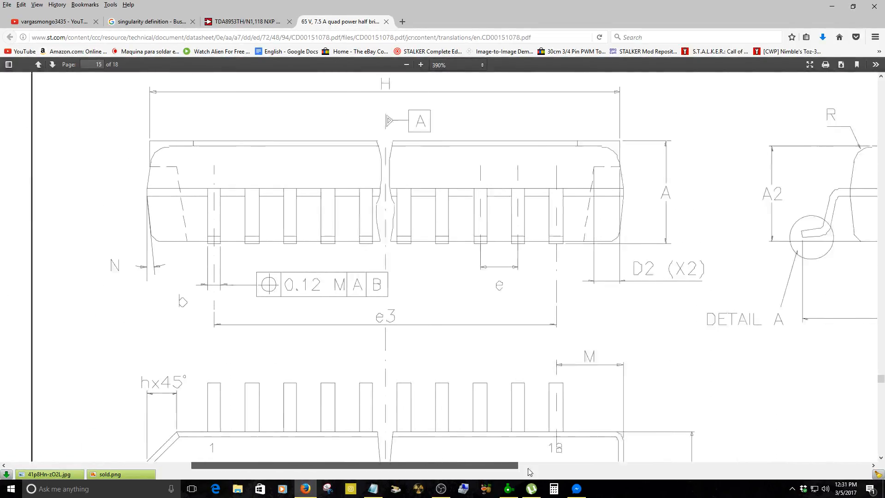
scroll(530, 471, right, 10)
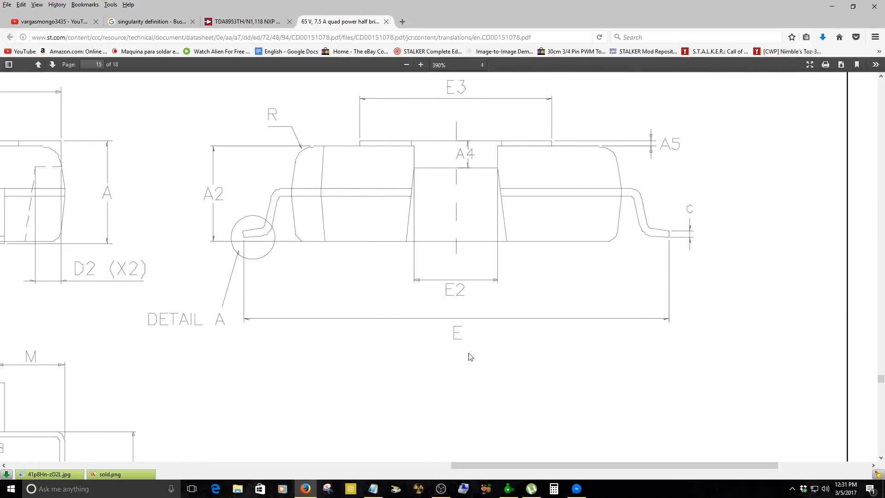
scroll(439, 277, down, 10)
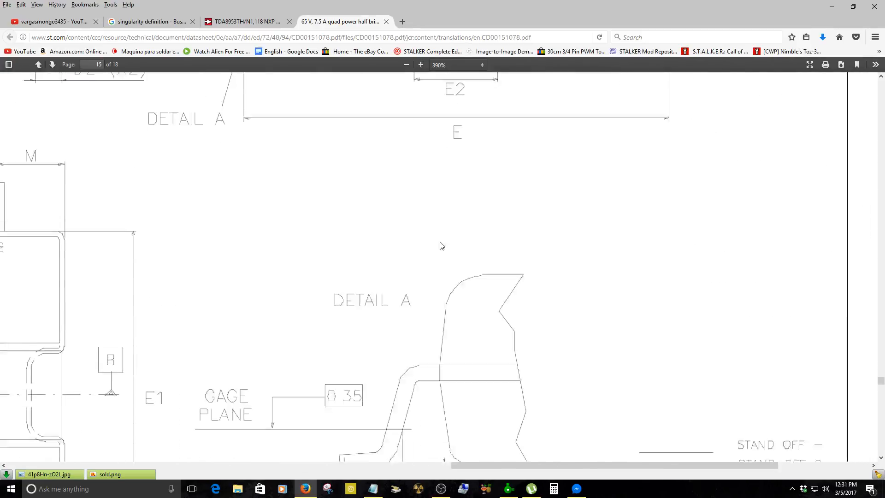
click(406, 65)
click(406, 64)
click(406, 64)
click(406, 65)
click(406, 65)
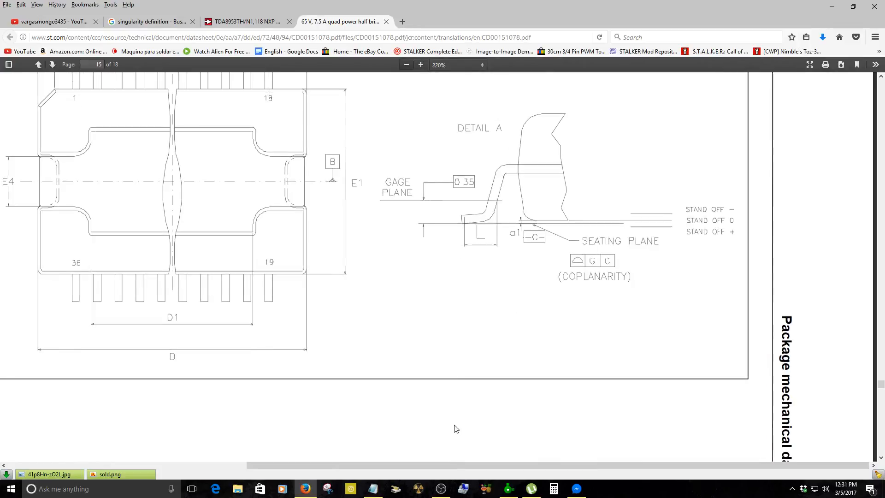
- Examine Figure 11's plan view and the dimension rows of Table 9 from A to e3 in the datasheet
scroll(490, 466, left, 5)
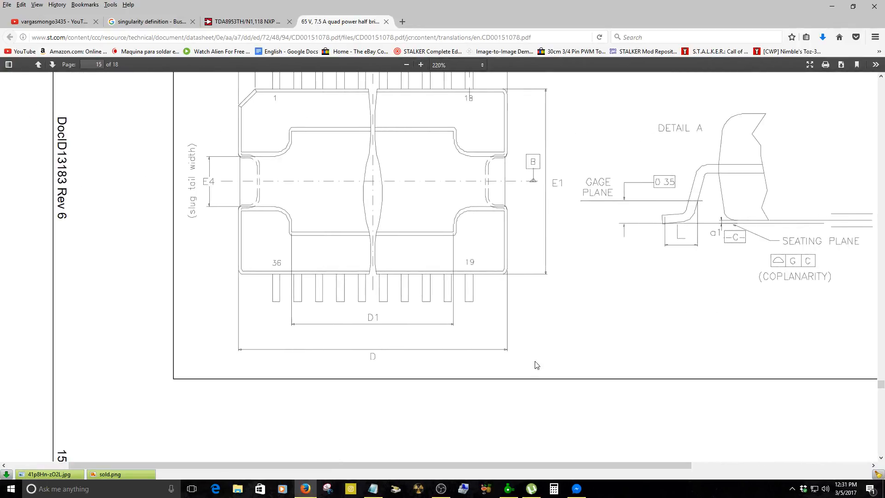
scroll(535, 364, down, 5)
scroll(552, 387, down, 10)
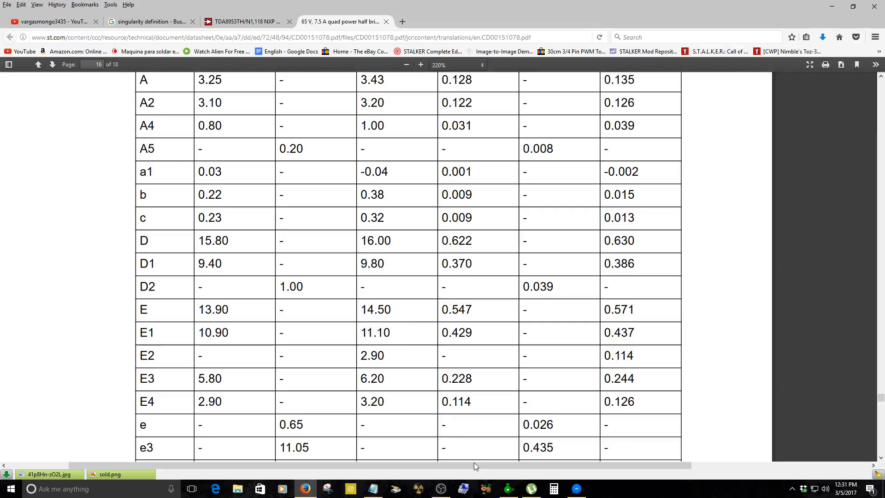
- Switch to Sprint-Layout and measure the length of one SMD pad near the end of the footprint's upper row
click(508, 488)
scroll(291, 295, up, 2)
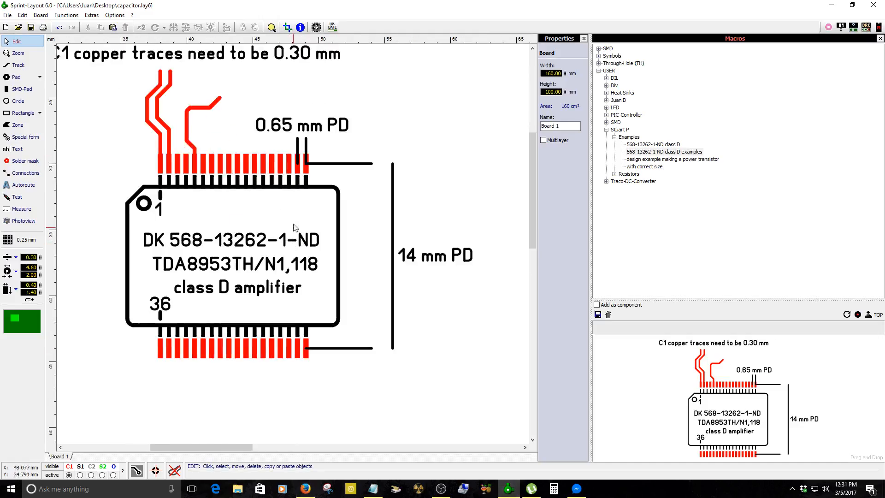
click(18, 65)
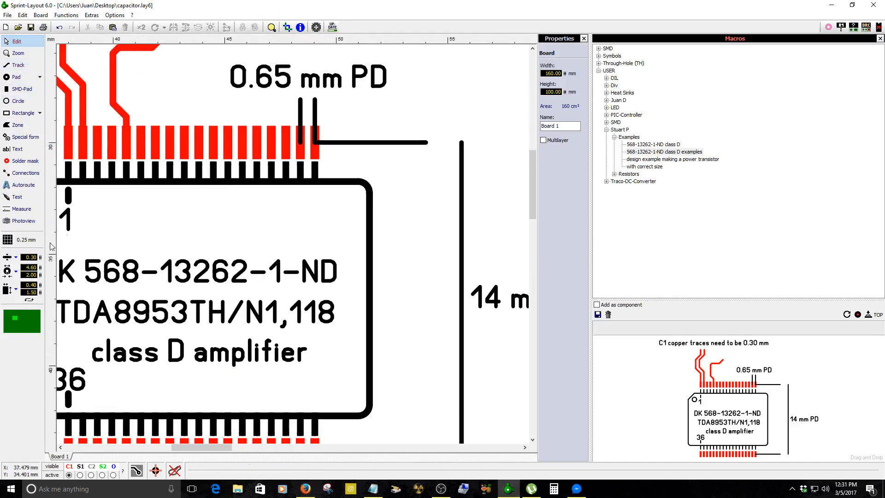
click(22, 208)
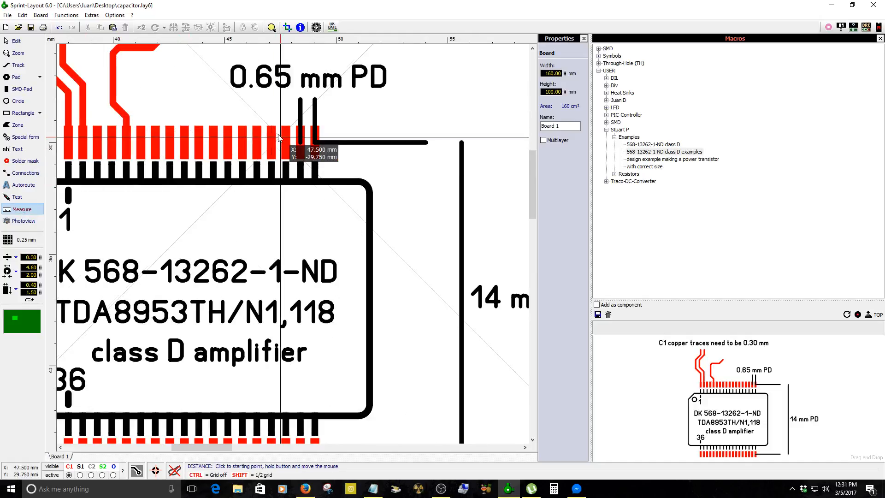
scroll(295, 142, up, 2)
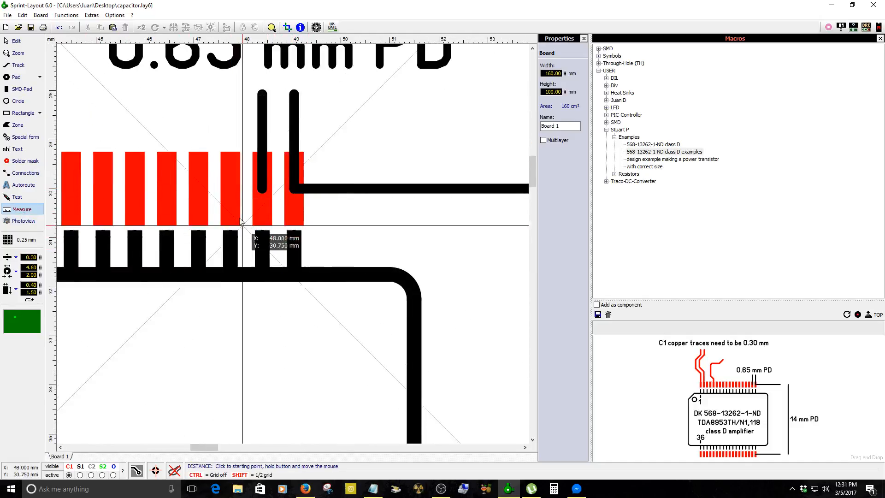
drag(233, 192, 230, 253)
key(Escape)
- Select the footprint's group of SMD pads near pin 1 and inspect their pad width and height
scroll(334, 203, down, 3)
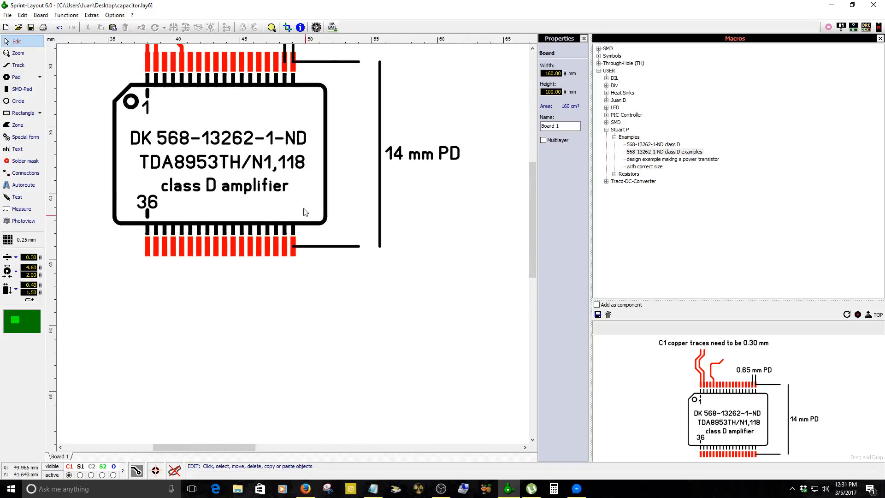
scroll(170, 244, up, 3)
click(170, 244)
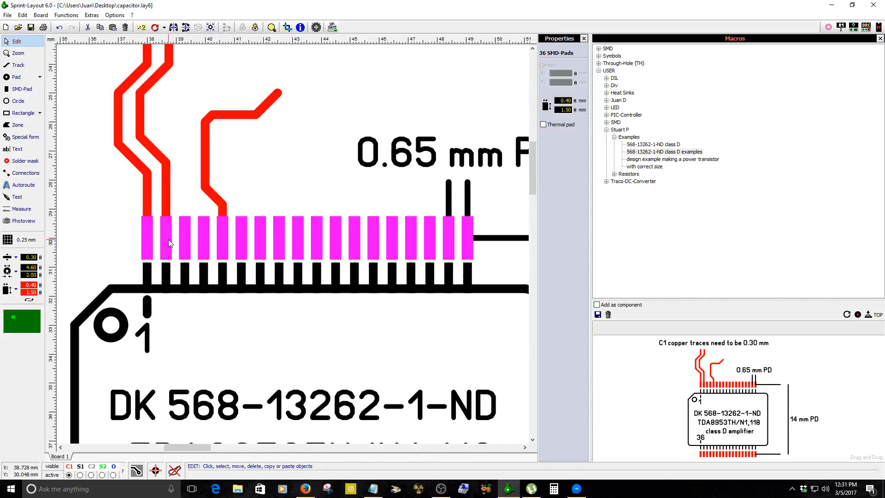
- Switch to Notepad and replace the existing note with "it will be a lot easier" and "to solder there" on two lines
click(373, 488)
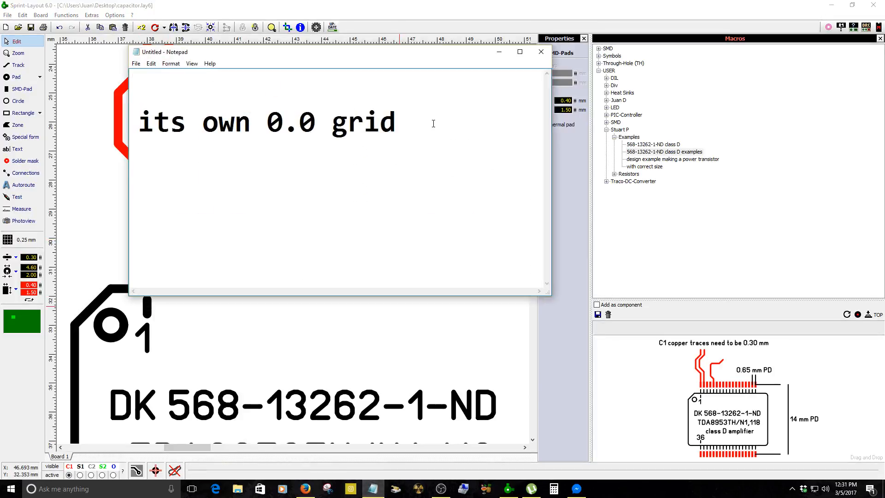
key(BackSpace)
key(BackSpace)
key(BackSpace)
key(BackSpace)
key(BackSpace)
key(BackSpace)
key(BackSpace)
key(BackSpace)
key(BackSpace)
key(BackSpace)
key(BackSpace)
key(BackSpace)
key(BackSpace)
key(BackSpace)
key(BackSpace)
key(BackSpace)
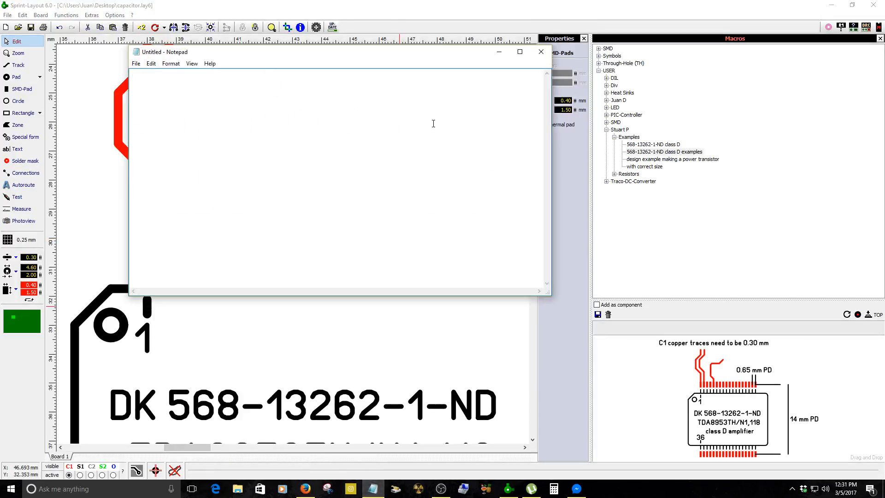
text(it wi)
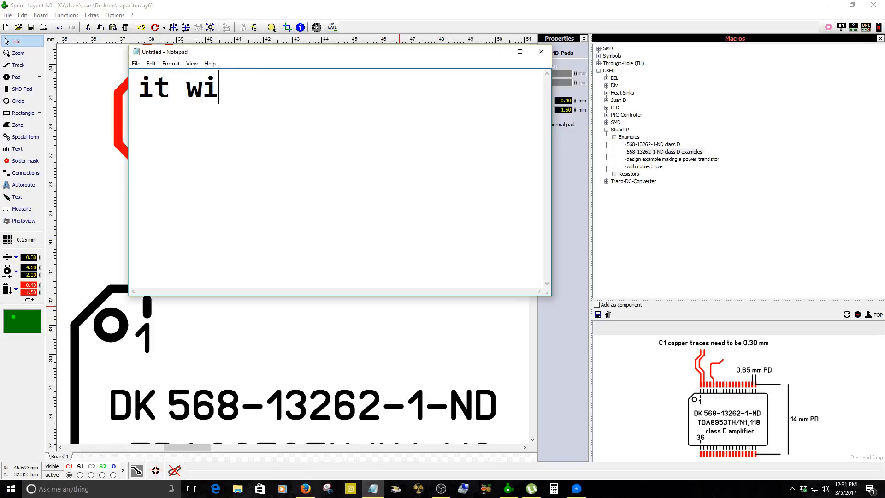
text(ll be a lo)
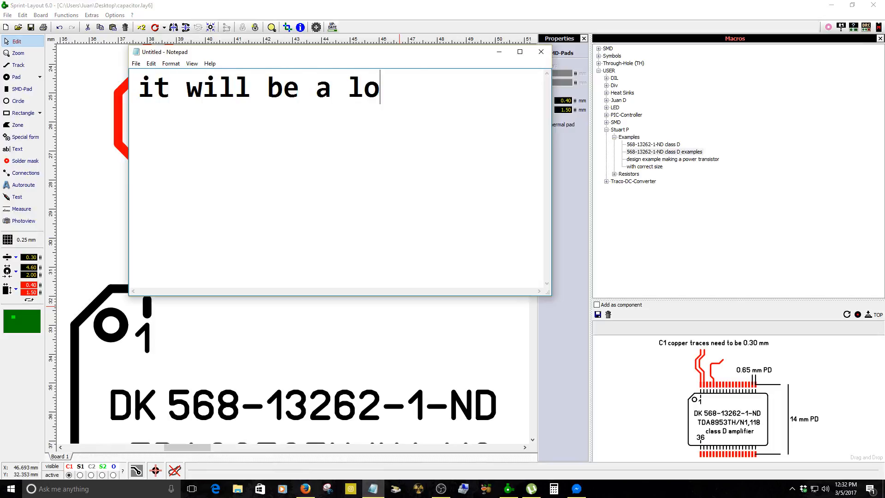
text(t easier)
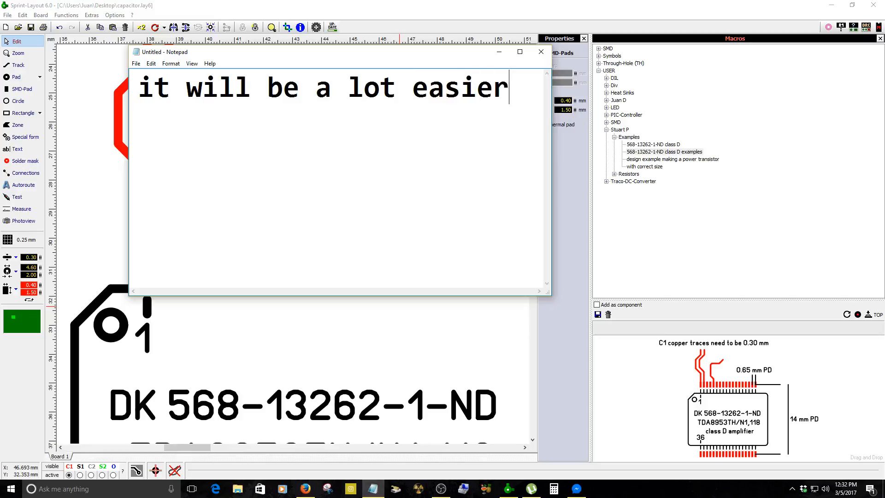
key(Return)
text(to solder there)
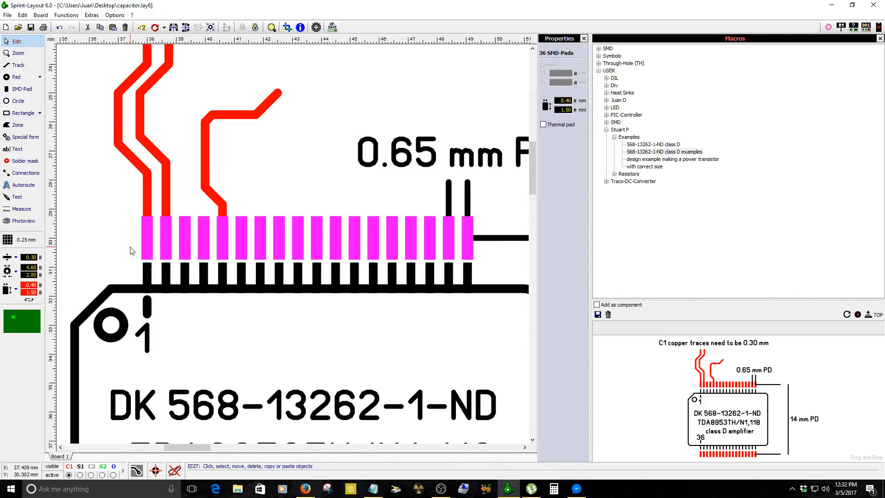
- Back in Sprint-Layout, duplicate the 18 black lead tracks below the upper pads and place the copy in the empty area beside the footprint
scroll(206, 220, up, 1)
scroll(293, 244, down, 1)
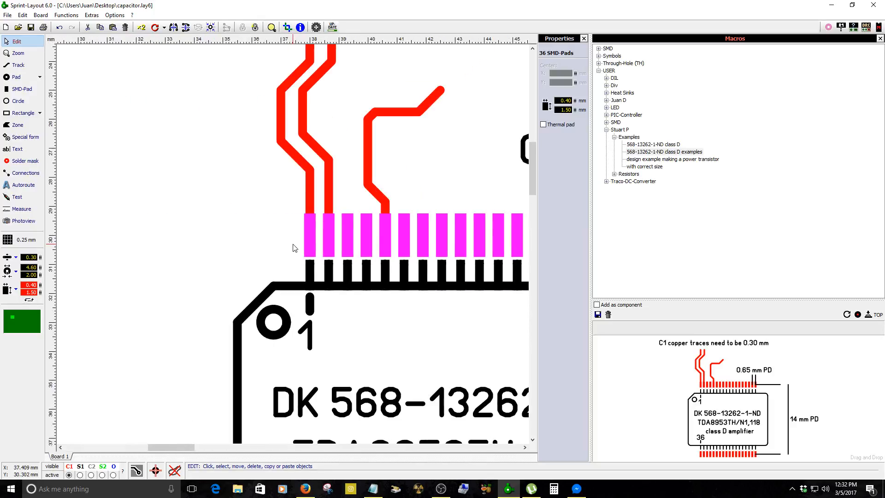
click(309, 272)
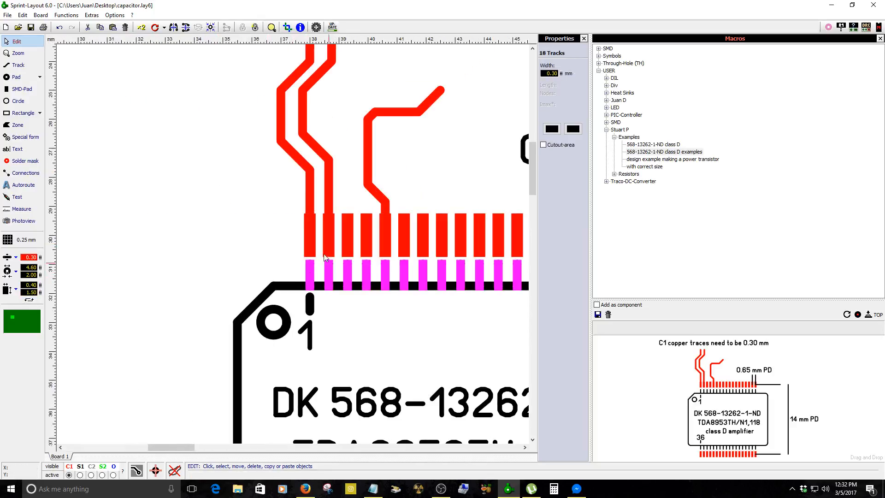
key(ctrl+c)
key(ctrl+v)
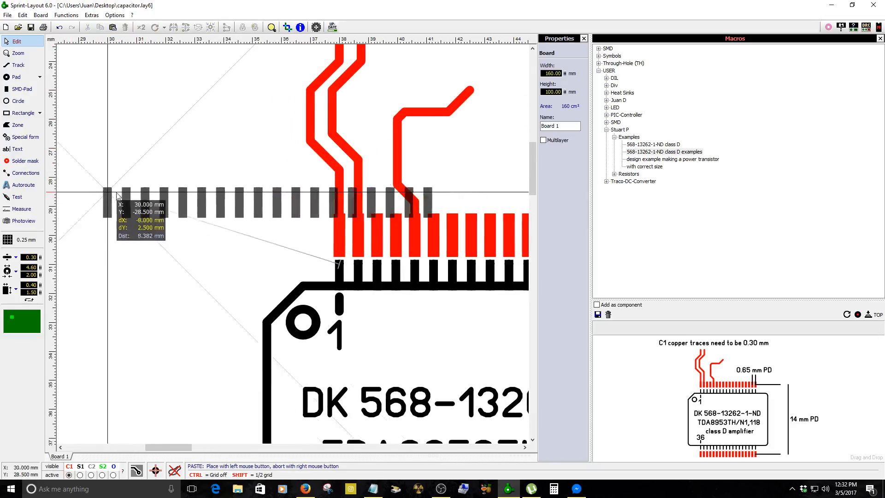
click(166, 191)
drag(184, 205, 128, 211)
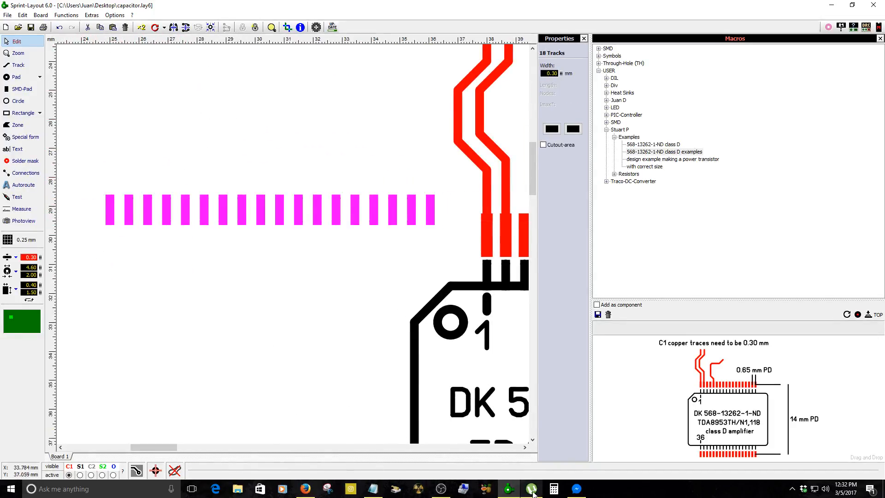
- Switch to the browser datasheet, enlarge it to 310%, and examine Figure 11's lead width b and its 0.12 callout
click(306, 489)
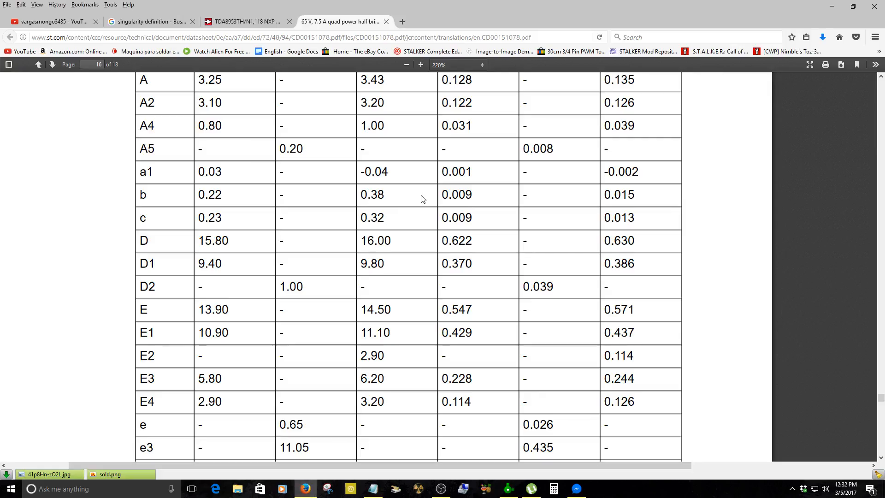
scroll(423, 199, up, 15)
scroll(422, 223, down, 4)
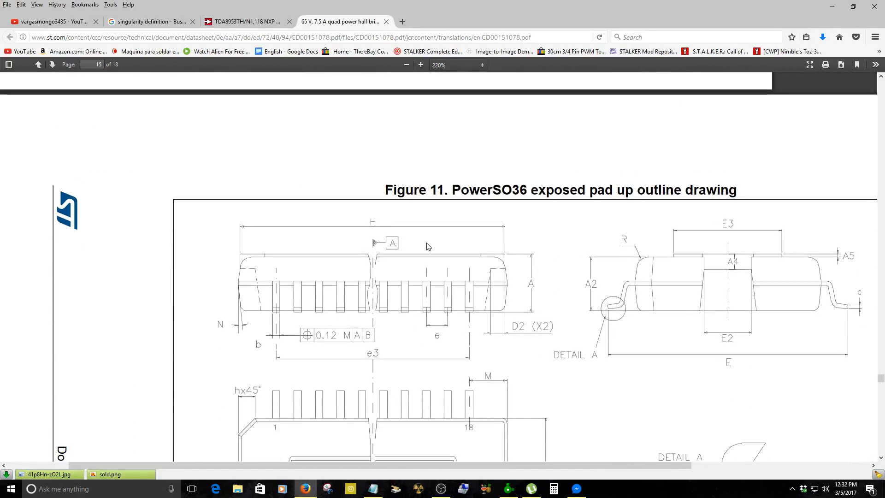
scroll(368, 270, down, 2)
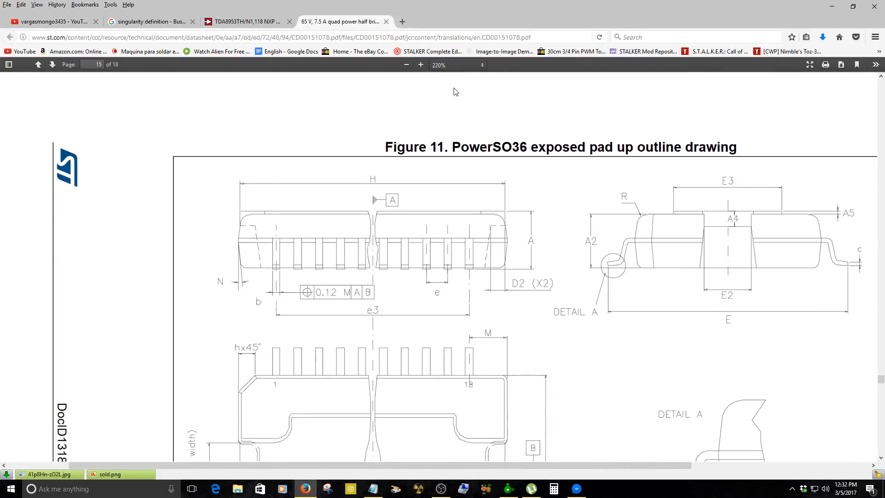
click(420, 64)
click(420, 64)
click(421, 65)
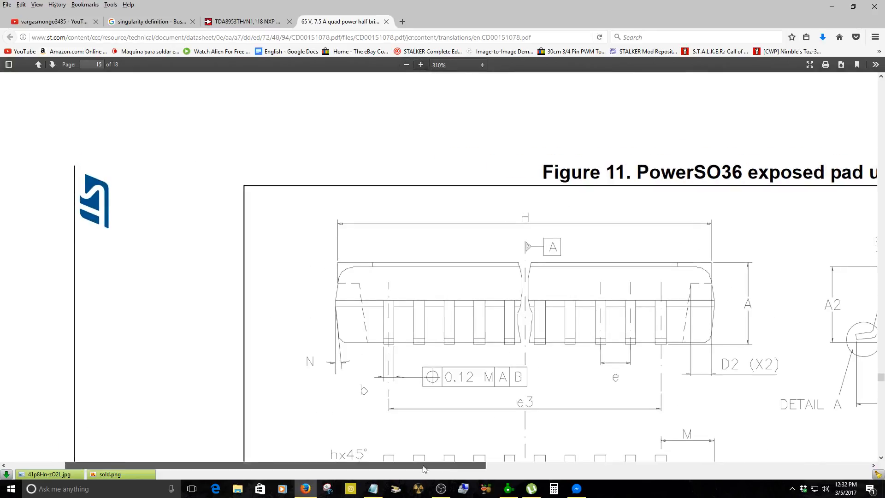
drag(424, 469, 539, 469)
scroll(240, 247, down, 3)
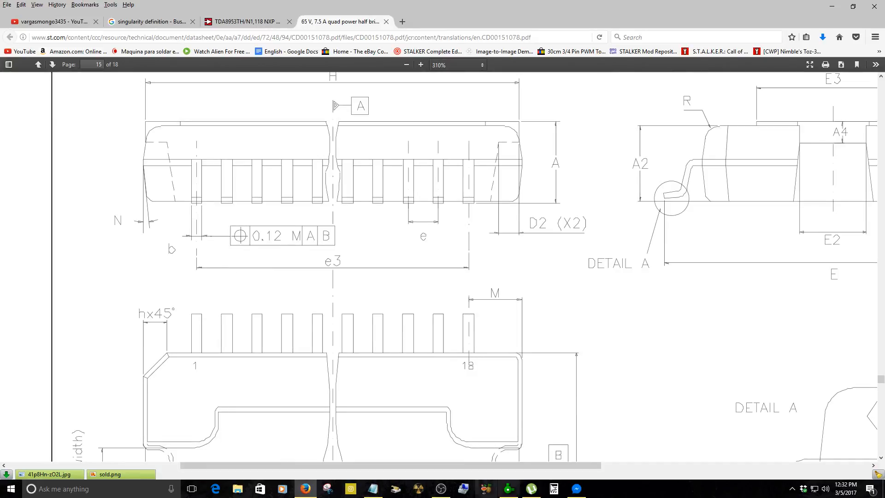
- Switch to Sprint-Layout and set the width of the 18 copied lead tracks to 0.12 mm
click(517, 490)
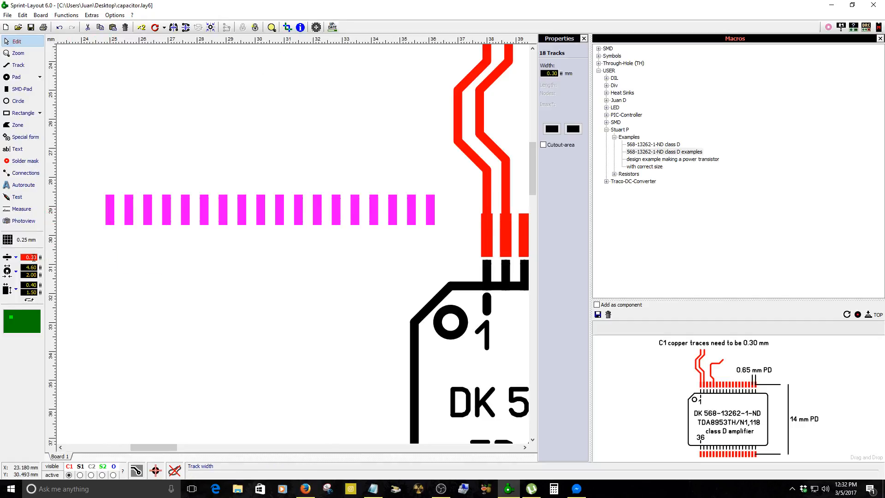
double_click(31, 257)
key(BackSpace)
text(0.12)
key(Return)
click(109, 272)
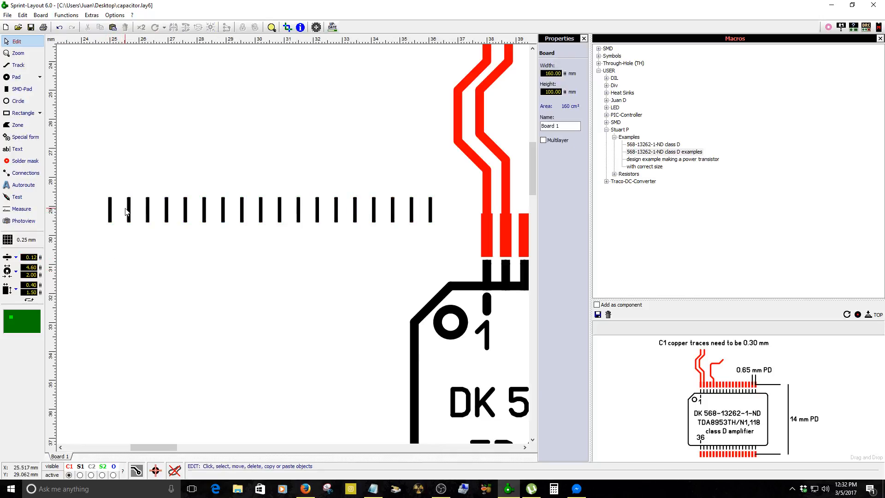
- Move the 18 narrowed lead tracks onto the upper pad row, centring each across the width of its SMD pad
click(110, 211)
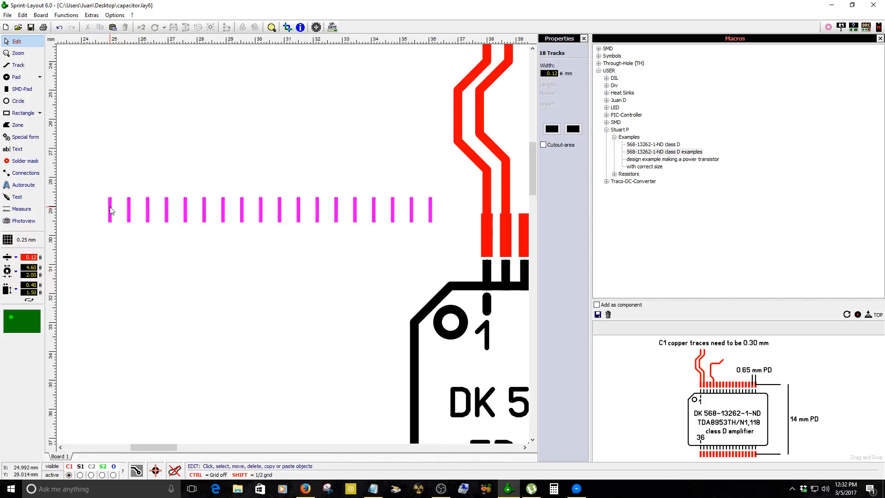
drag(110, 210, 133, 213)
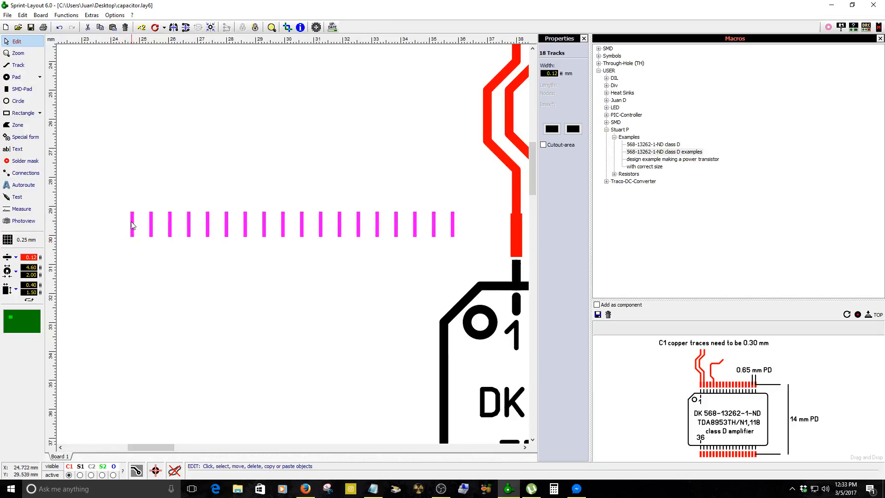
drag(131, 222, 309, 239)
scroll(300, 243, up, 3)
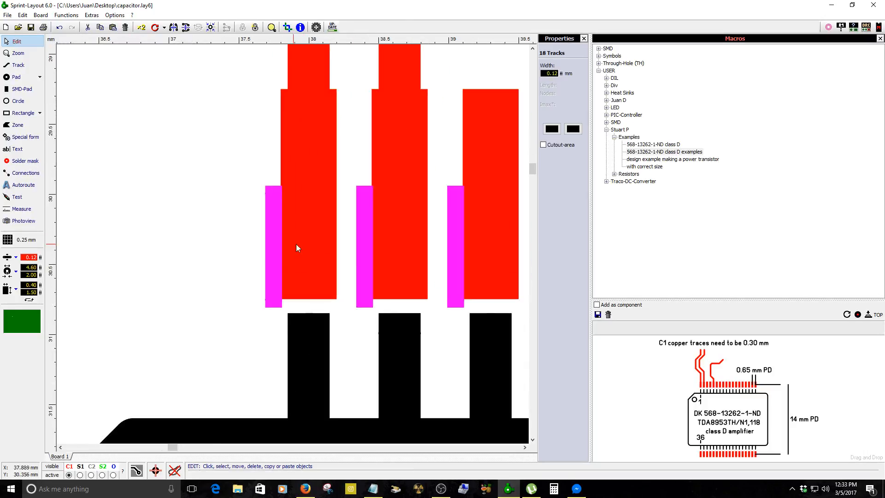
drag(274, 225, 297, 214)
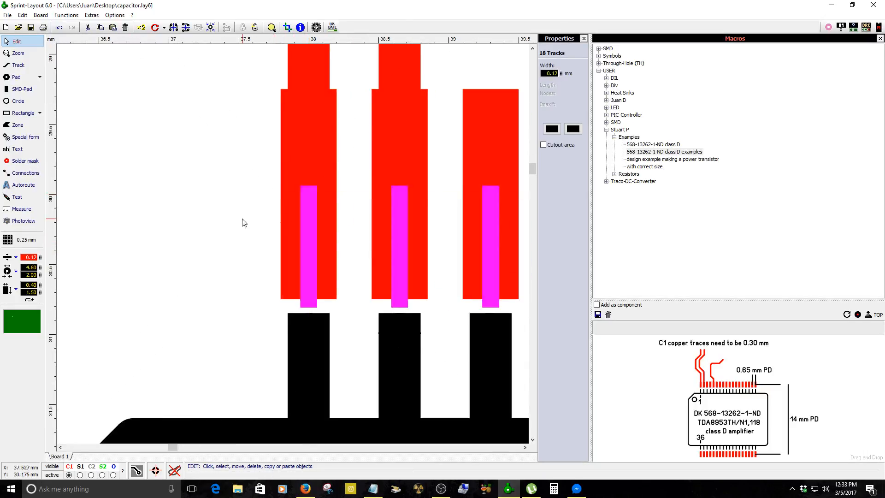
click(249, 222)
scroll(297, 227, down, 3)
scroll(296, 239, up, 3)
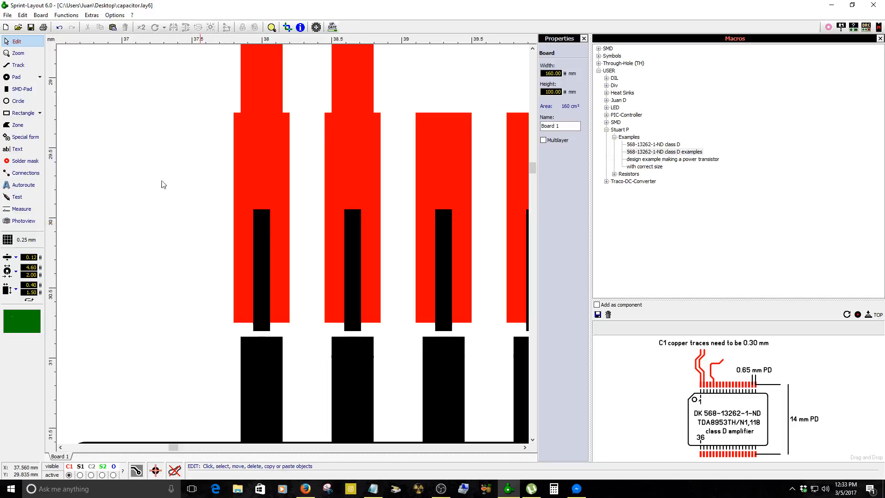
- Draw a copper circle beside the pin 1 pad centred at 37.25, -29.75 mm, with 0.20 mm track width and 0.30 mm diameter
click(6, 77)
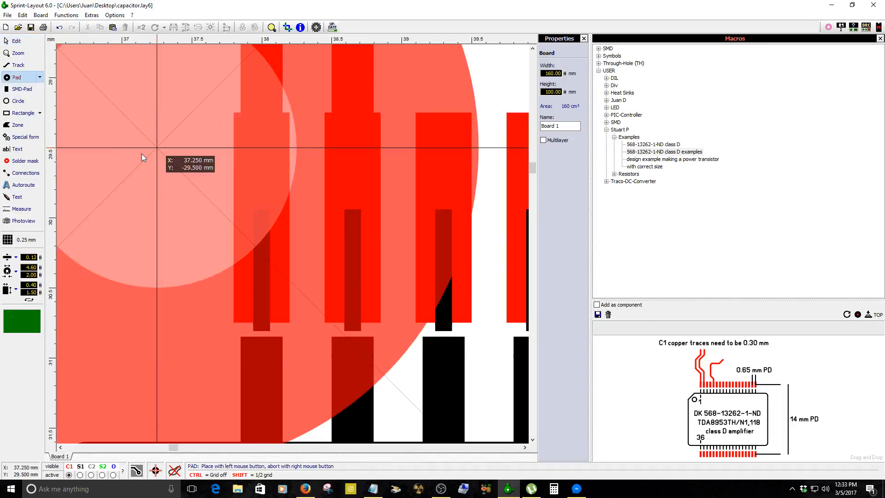
key(Escape)
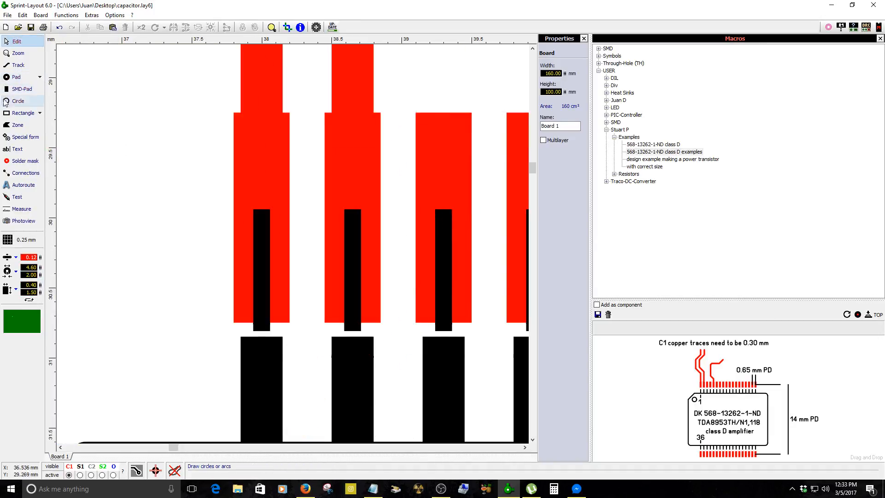
click(18, 101)
drag(156, 183, 158, 217)
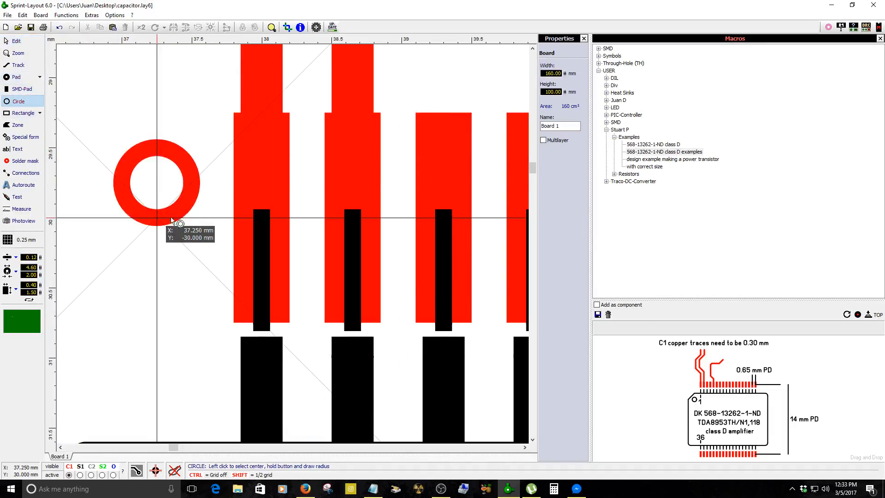
key(Escape)
drag(40, 257, 61, 263)
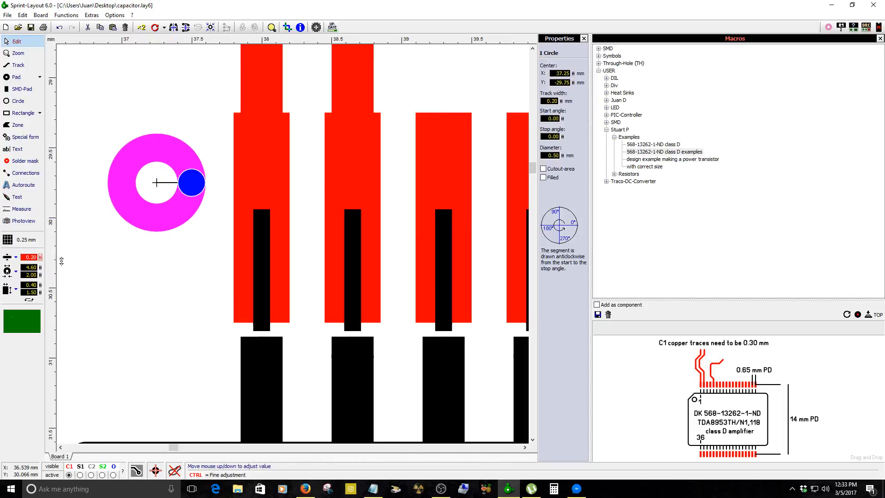
mouse_move(563, 156)
mouse_down()
mouse_move(572, 169)
mouse_move(576, 161)
mouse_up()
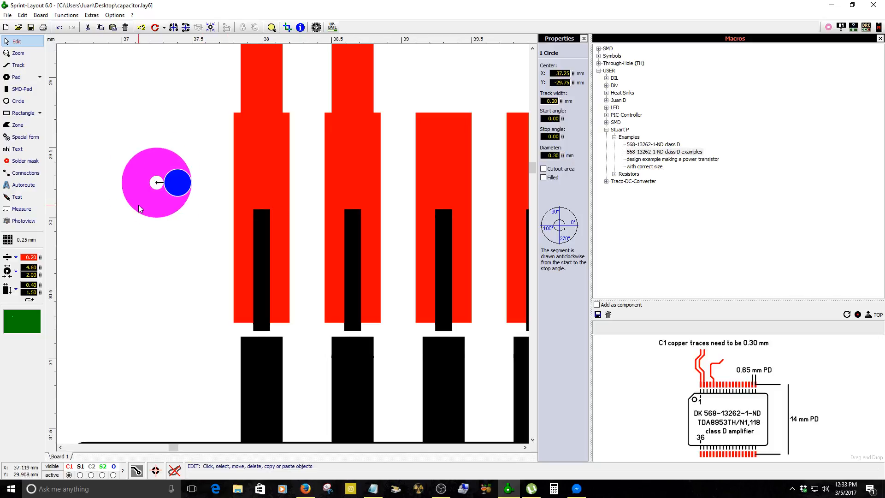
- Centre the copper circle on the pin 1 SMD pad at 38.00, -30.00 mm and assign it to layer S1
drag(151, 188, 259, 230)
click(160, 259)
click(286, 227)
right_click(287, 225)
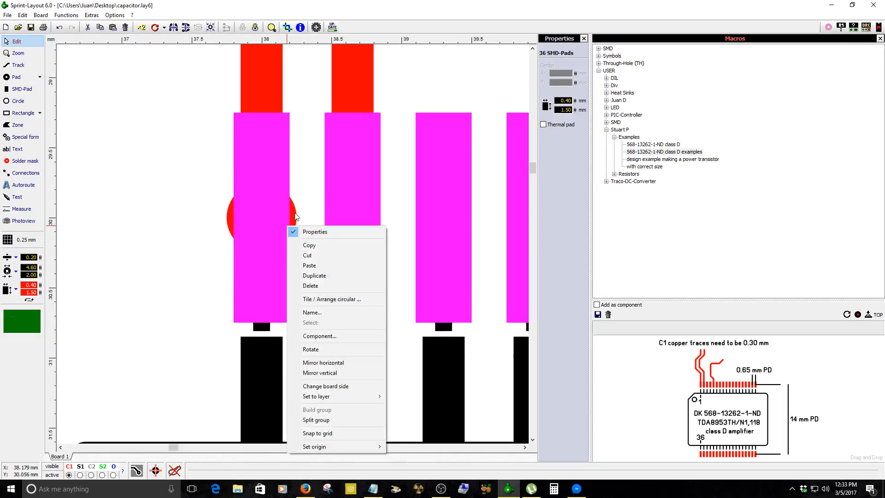
click(295, 215)
right_click(278, 247)
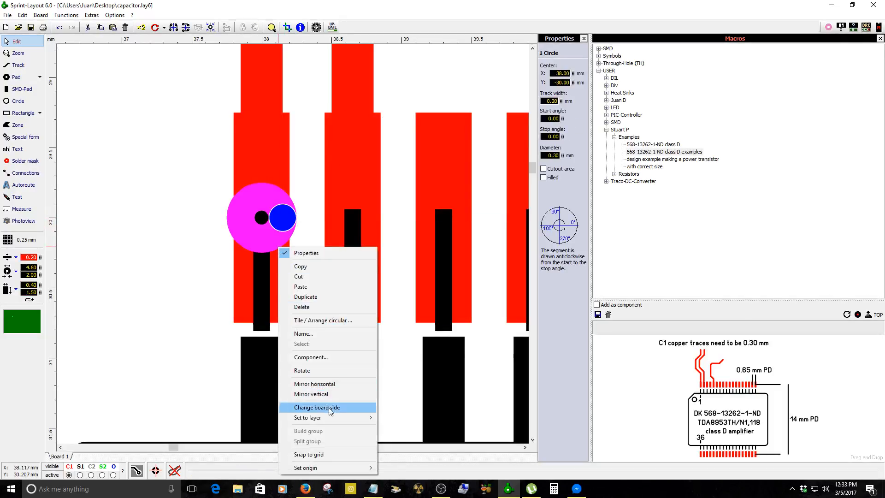
mouse_move(337, 416)
click(395, 429)
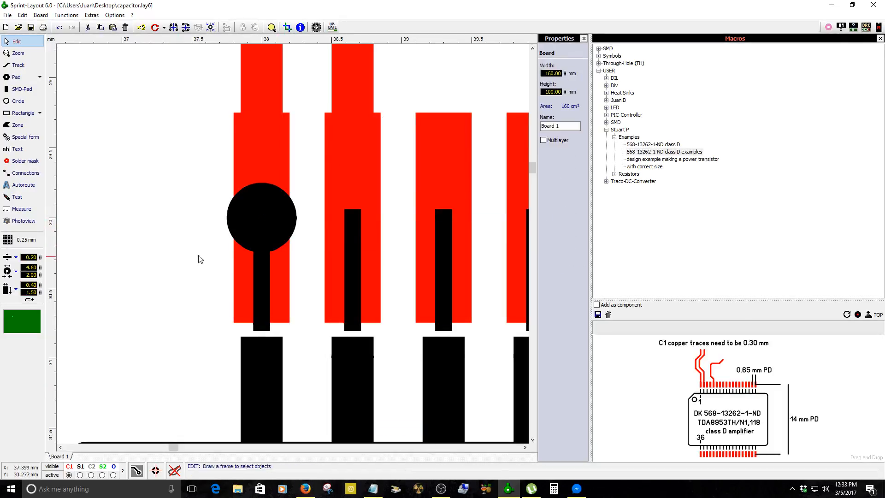
- Tile the pin 1 circle into a single horizontal row of 18 copies spaced 0.65 mm apart along the upper pads
click(234, 237)
right_click(234, 237)
mouse_move(286, 406)
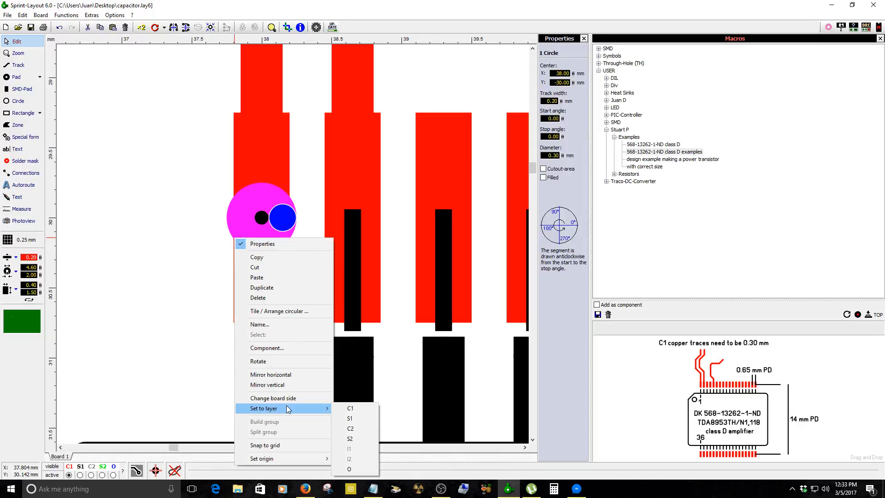
click(289, 312)
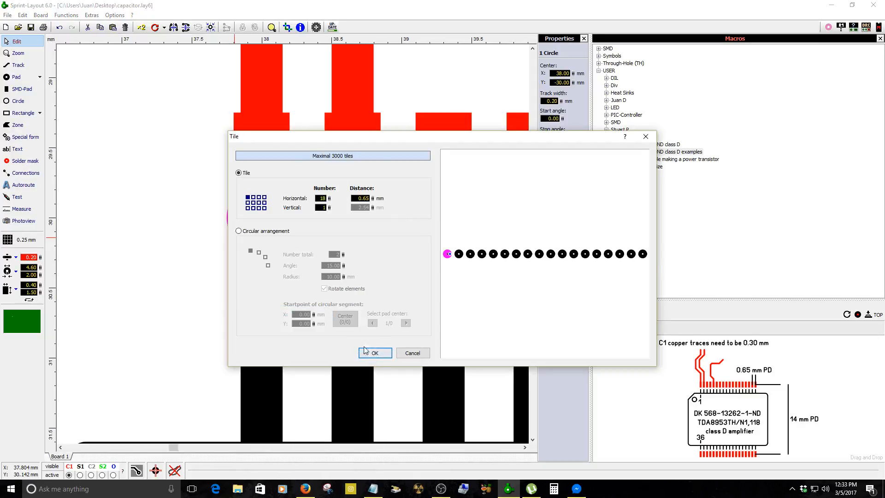
click(374, 353)
scroll(247, 270, down, 5)
scroll(415, 303, up, 2)
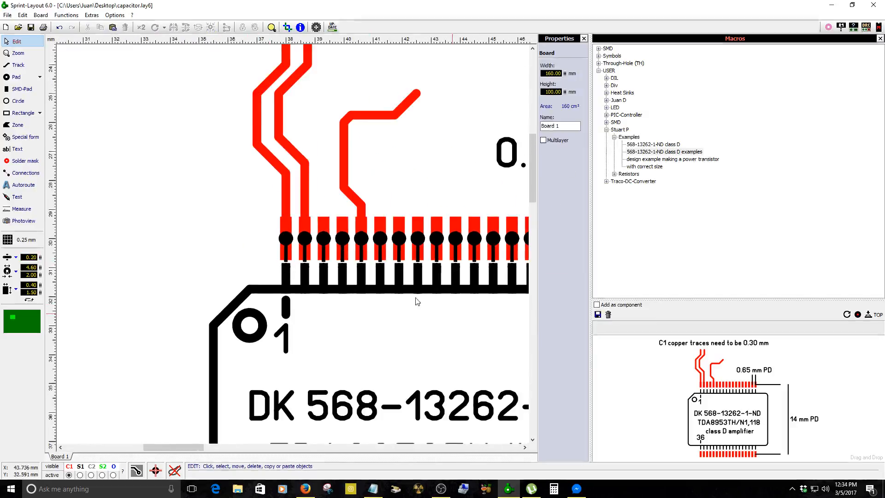
scroll(294, 248, up, 3)
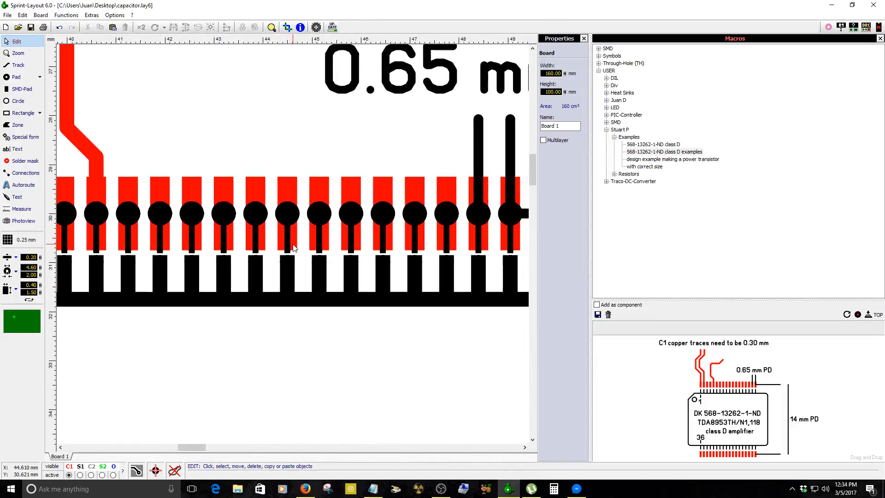
scroll(293, 247, down, 5)
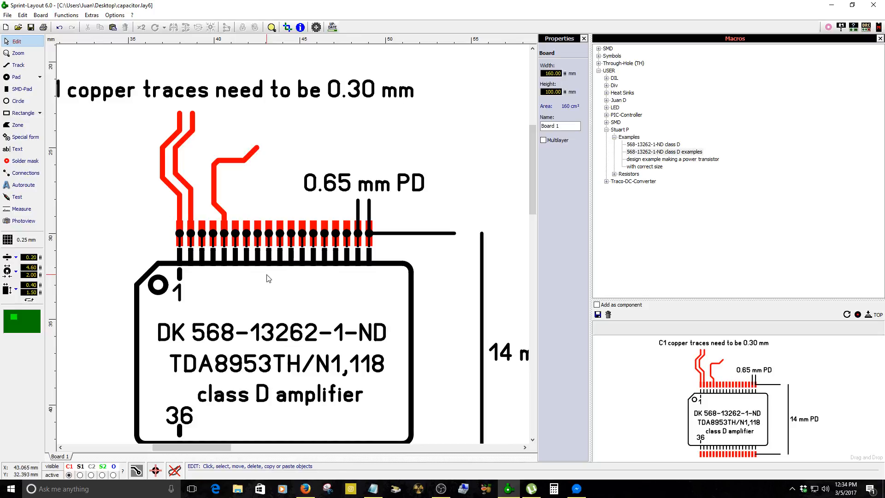
scroll(276, 275, up, 1)
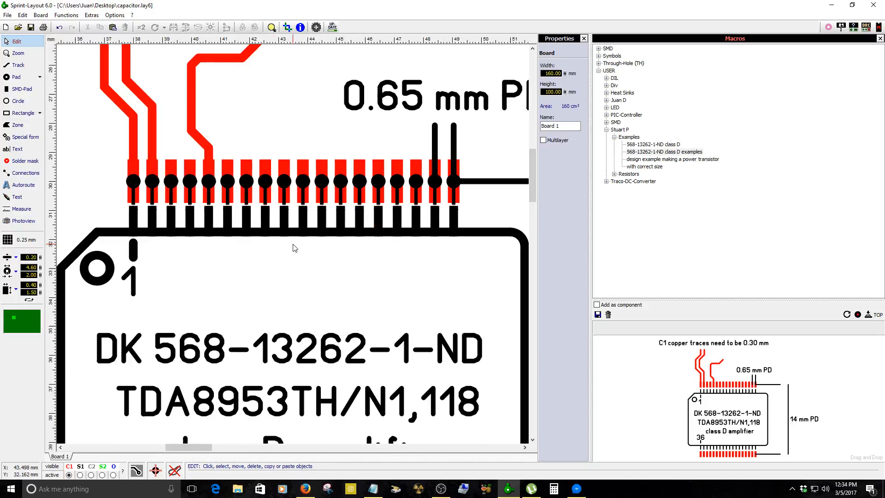
scroll(294, 247, up, 1)
- Duplicate the row of 18 circles onto the lower pad row, 14 mm below the original with the first circle at 38, -44 mm
click(99, 178)
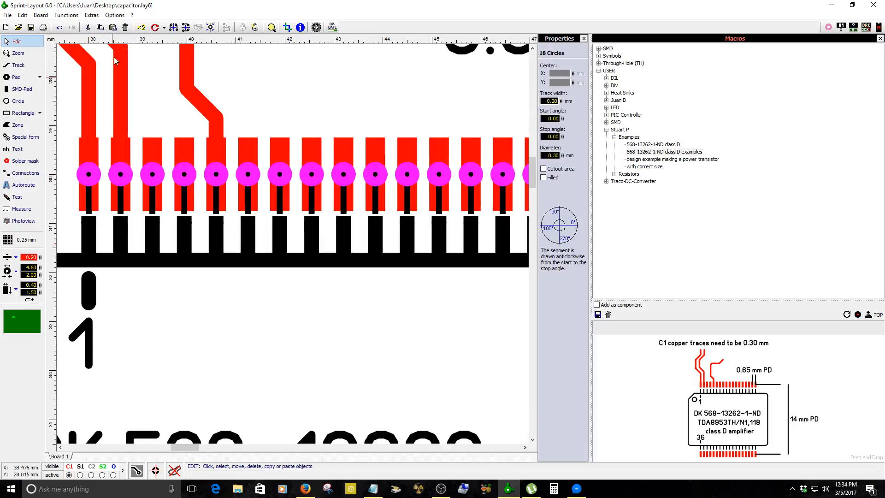
key(ctrl+d)
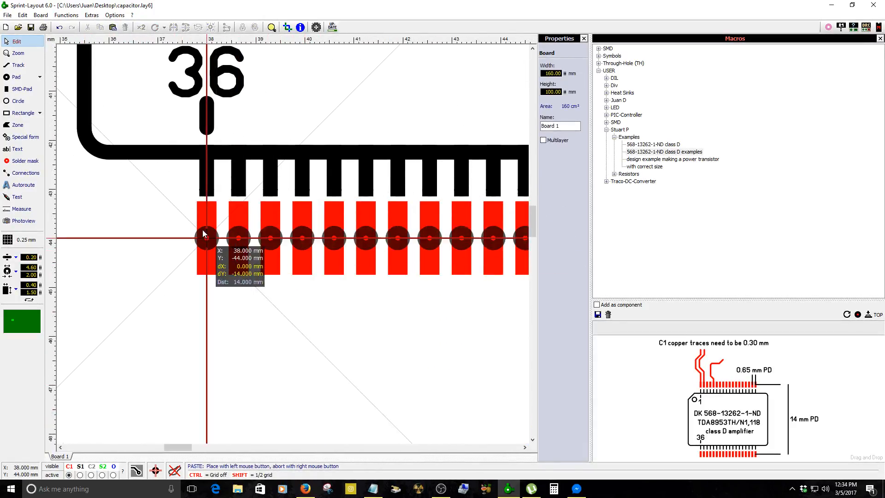
click(206, 244)
- Try heights of 0.40 mm and 0.50 mm on the 36 SMD pads, and restore their height to 1.50 mm
click(207, 266)
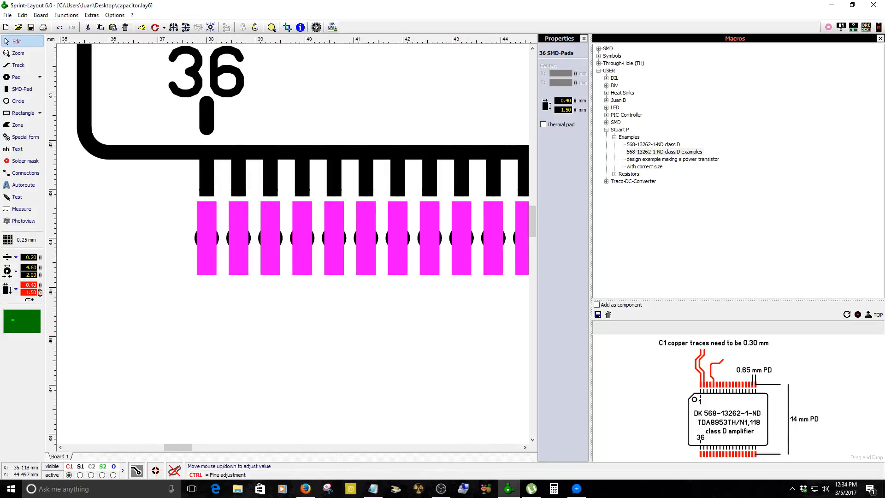
drag(40, 292, 39, 328)
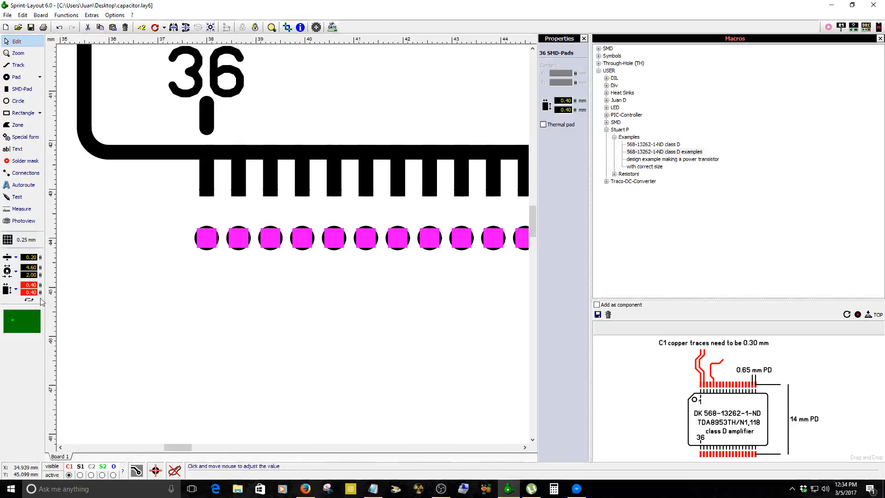
drag(39, 292, 52, 296)
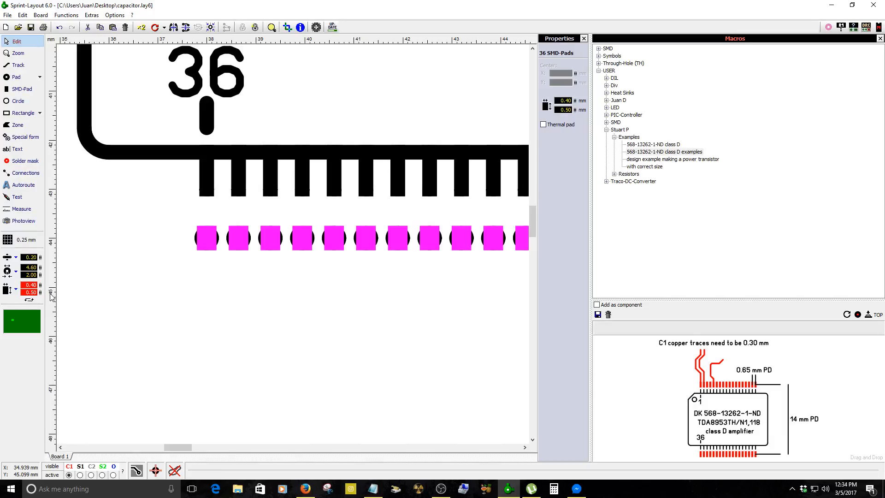
drag(40, 292, 49, 259)
drag(50, 289, 50, 285)
click(273, 295)
- Inspect the 14 mm PD dimension between the pad rows and select its upper extension line
scroll(273, 294, down, 2)
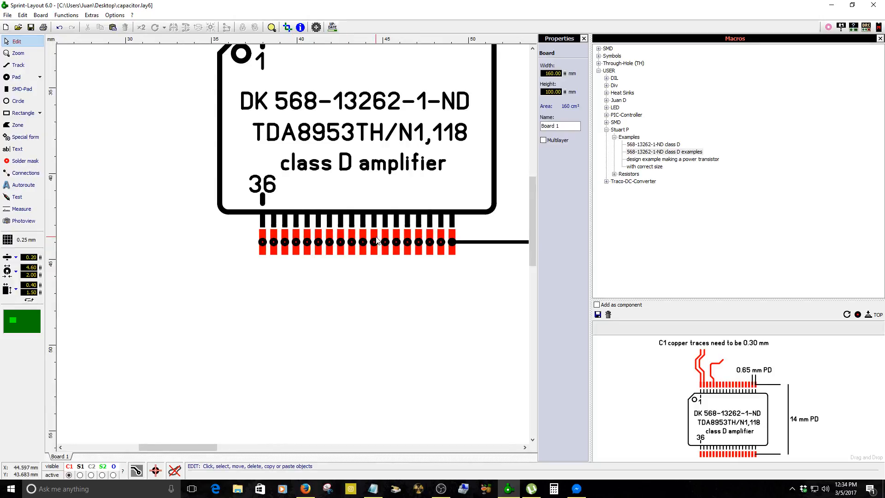
scroll(470, 218, down, 1)
scroll(484, 131, up, 1)
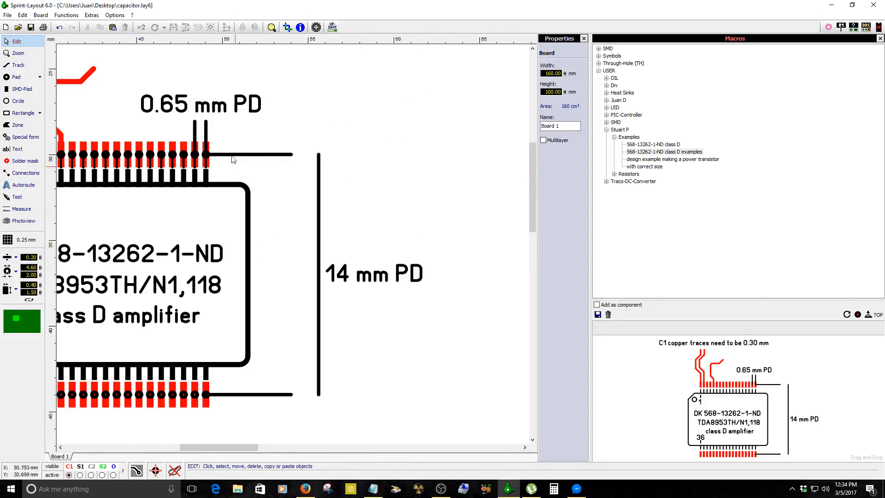
click(243, 156)
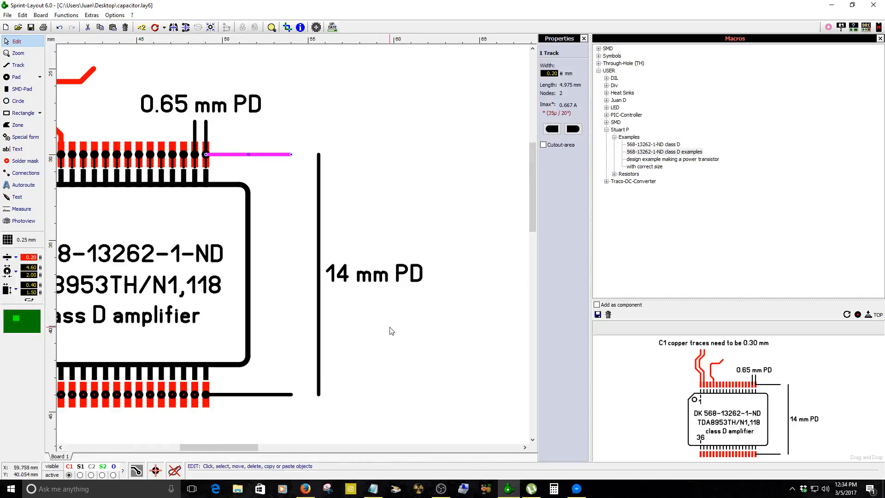
- Switch to the browser datasheet, enlarge the package side view to 880%, and examine the lead foot circled as Detail A
click(305, 488)
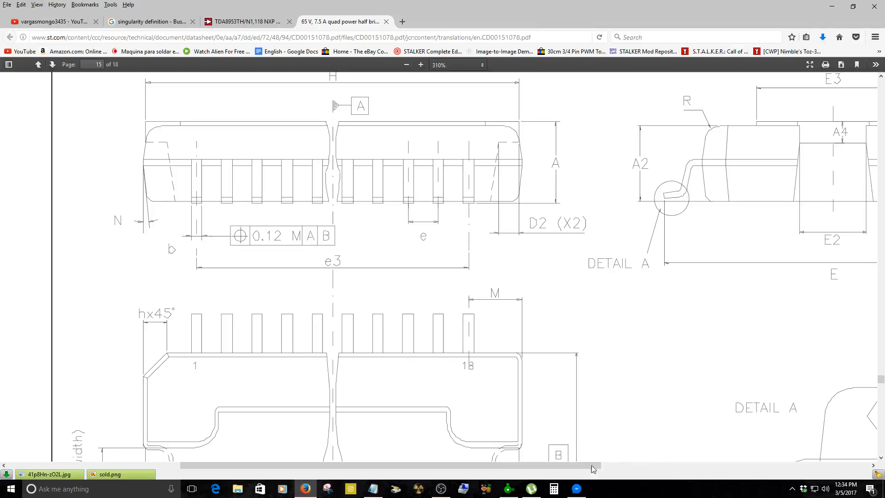
drag(593, 469, 829, 451)
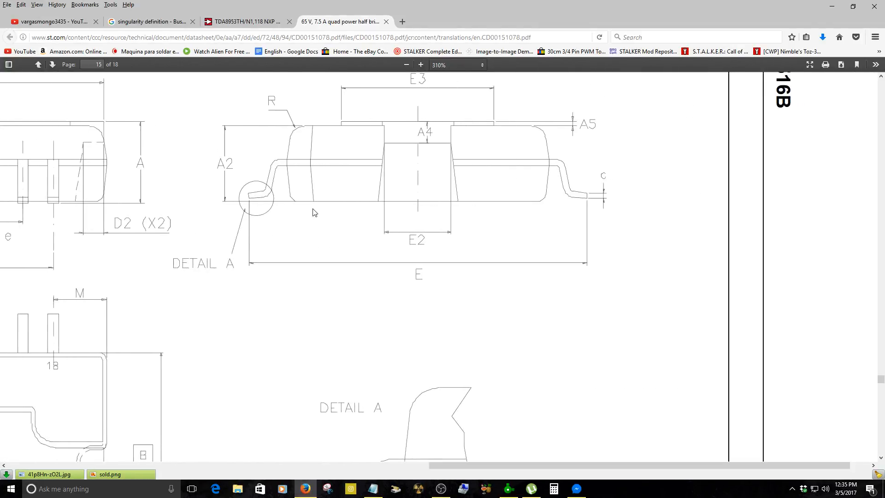
click(421, 64)
click(421, 65)
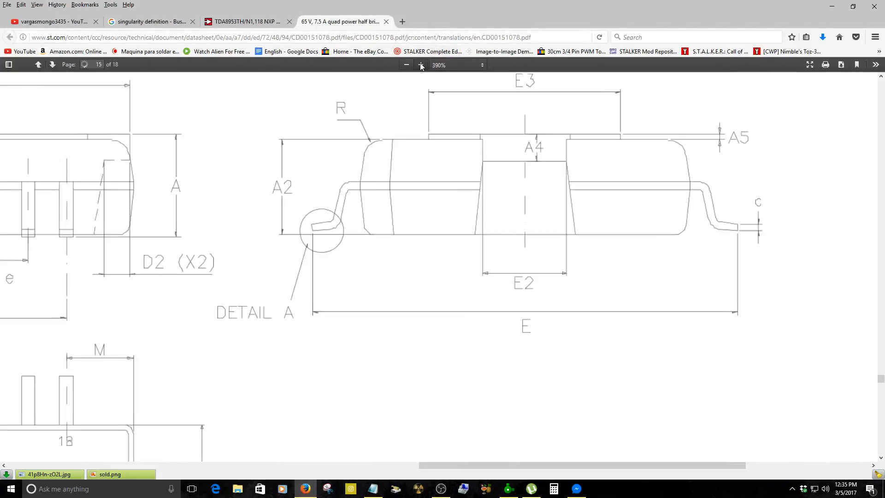
click(421, 64)
click(421, 65)
click(421, 64)
click(421, 65)
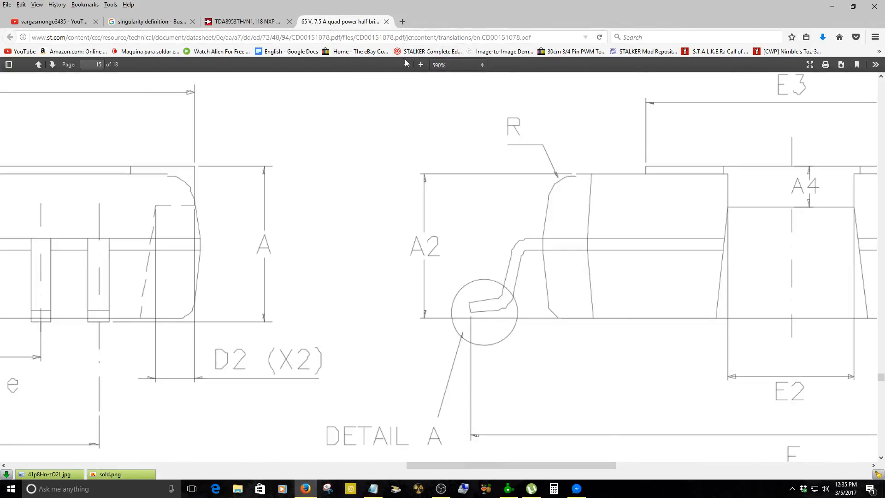
click(420, 65)
click(420, 65)
click(421, 65)
click(420, 65)
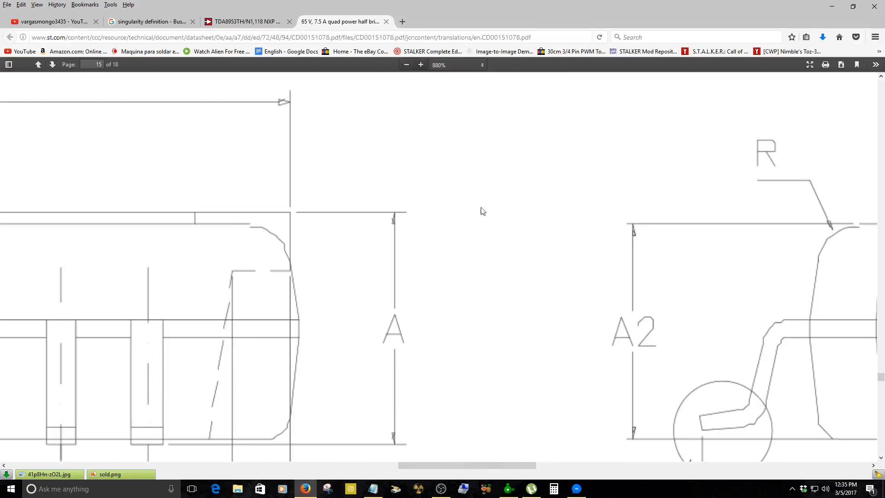
drag(524, 465, 618, 469)
click(881, 458)
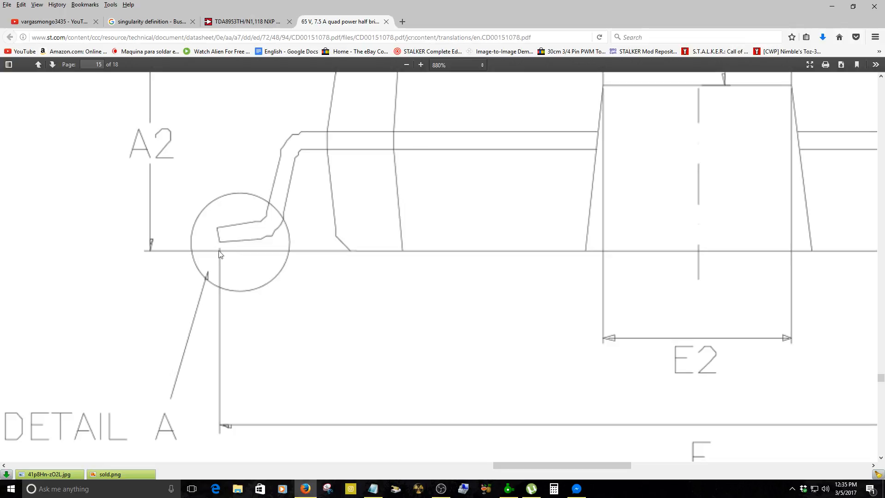
- Switch to Sprint-Layout and examine how the 36 SMD pads overlap the circles and leads on the upper row
click(509, 489)
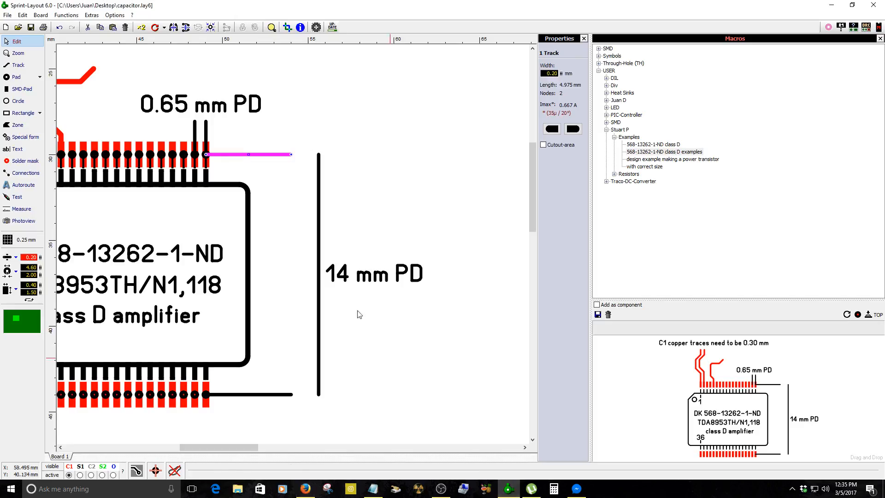
scroll(218, 196, up, 5)
click(244, 196)
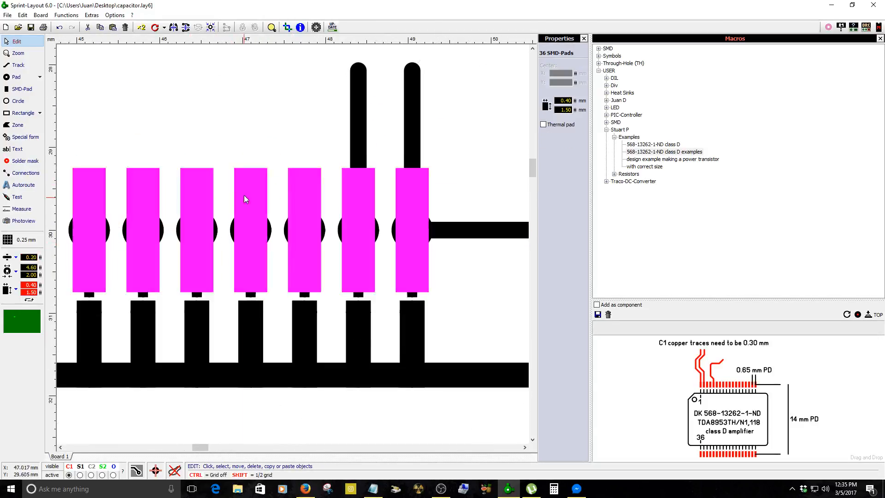
scroll(252, 225, up, 2)
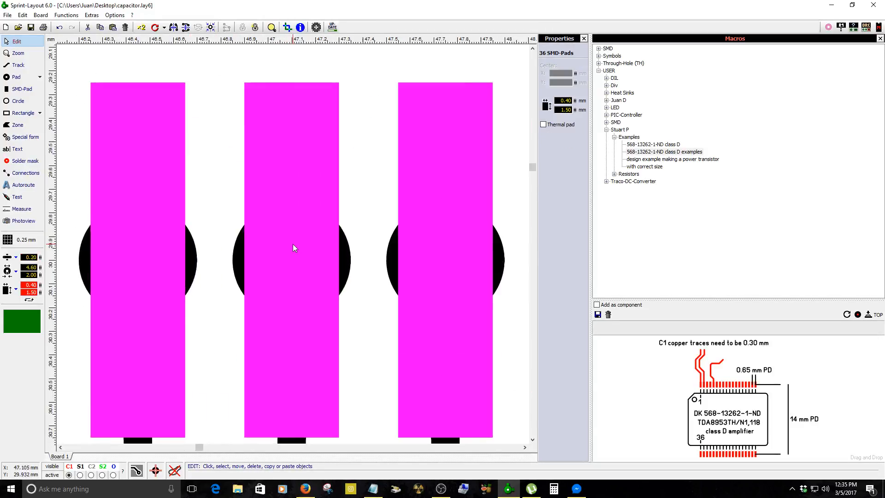
scroll(300, 248, down, 2)
scroll(302, 250, down, 5)
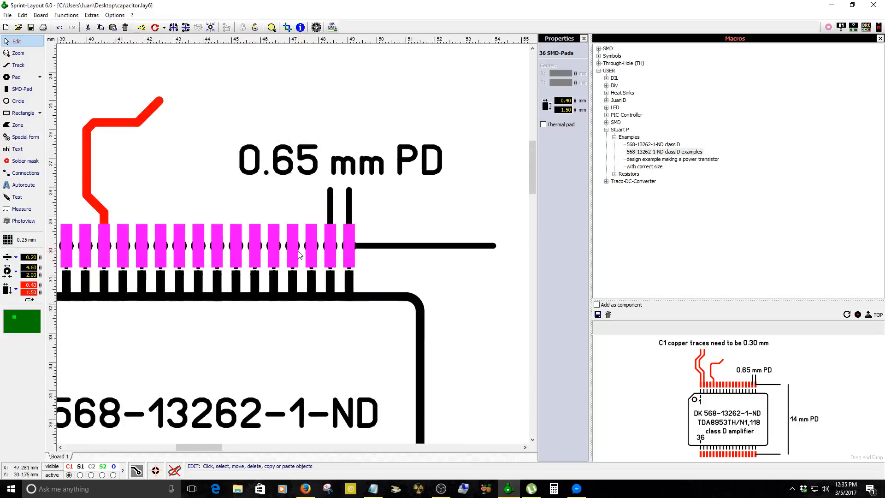
click(295, 294)
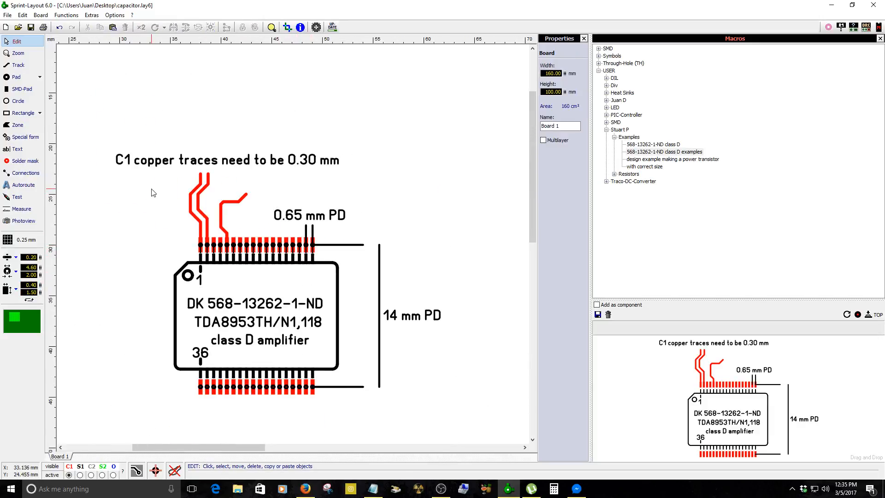
- Group the whole amplifier footprint together with its traces, labels and dimension lines
mouse_move(98, 131)
mouse_down()
mouse_move(292, 408)
mouse_move(295, 438)
mouse_move(471, 319)
mouse_up()
right_click(249, 125)
click(297, 310)
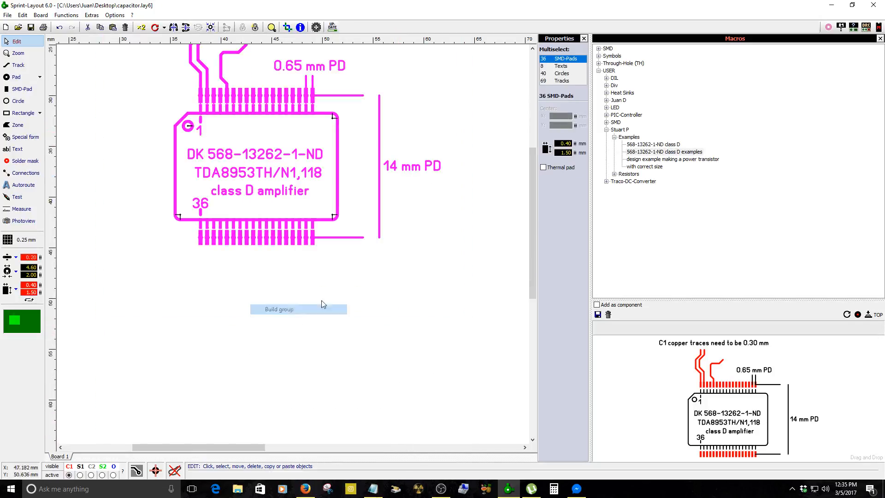
scroll(375, 283, up, 2)
click(382, 285)
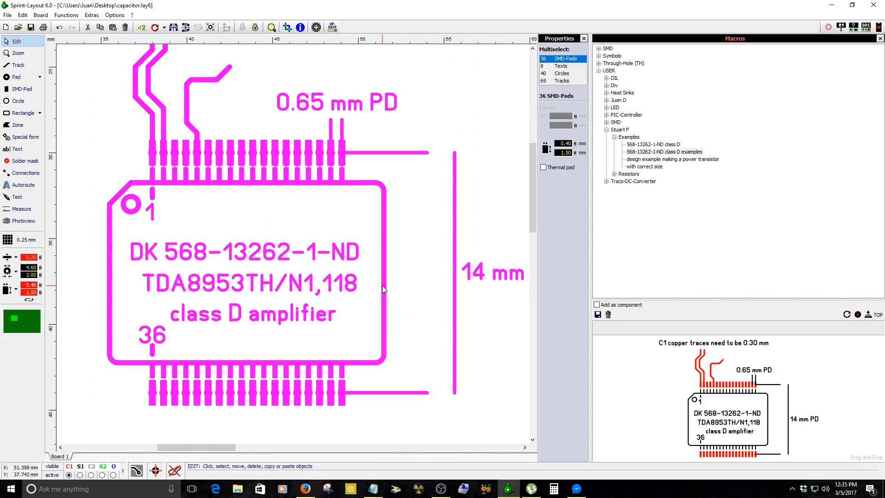
- Save the grouped footprint as a new macro named "568-13262-1-ND class D examples 2" in the Examples folder
click(597, 314)
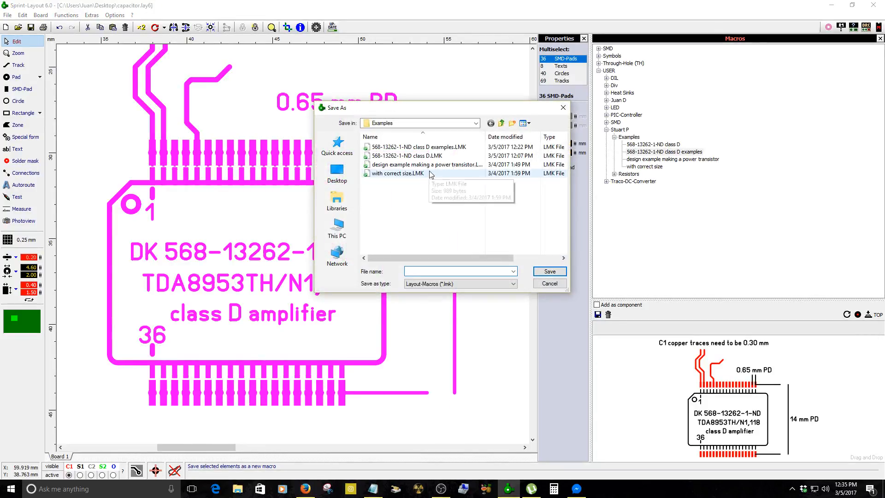
click(417, 147)
click(485, 272)
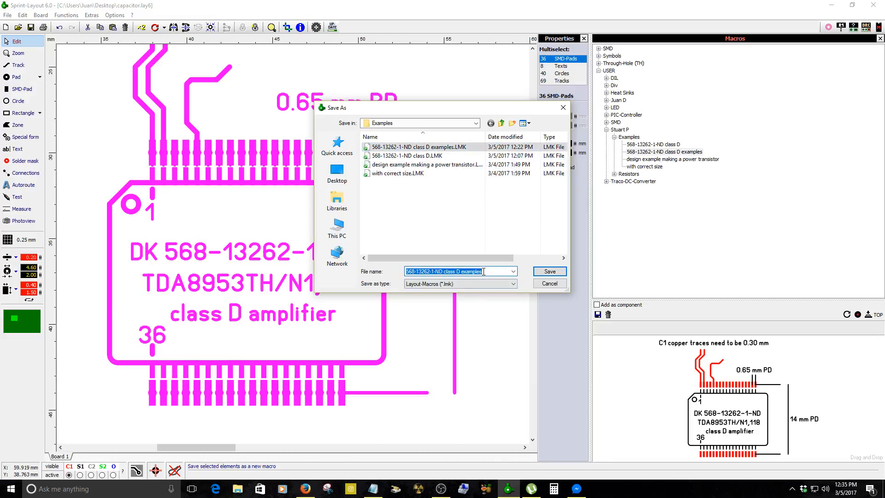
click(486, 272)
text(2)
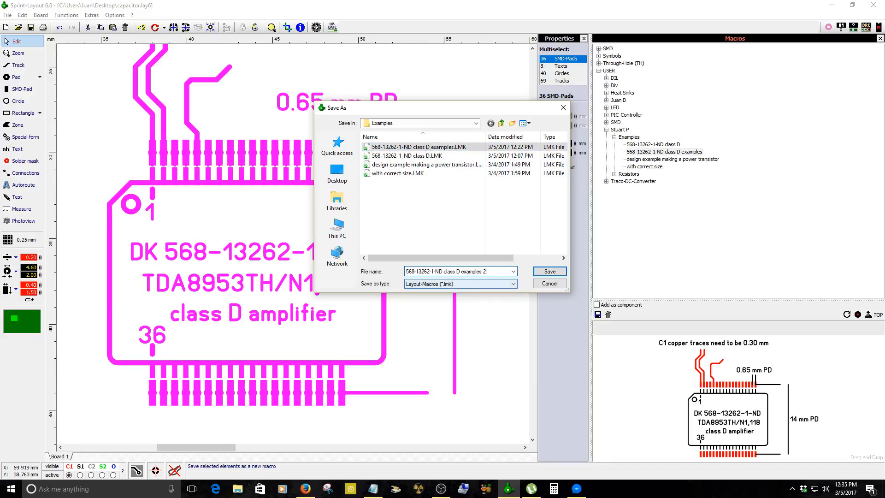
click(559, 272)
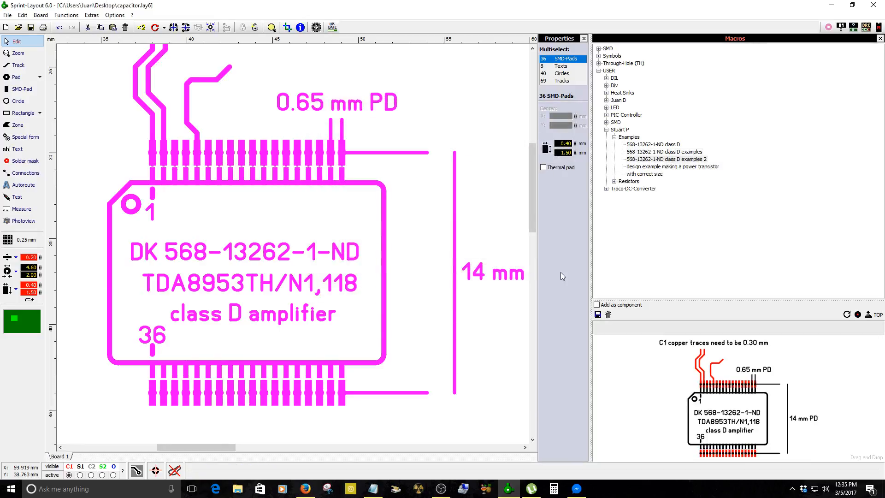
scroll(354, 234, down, 3)
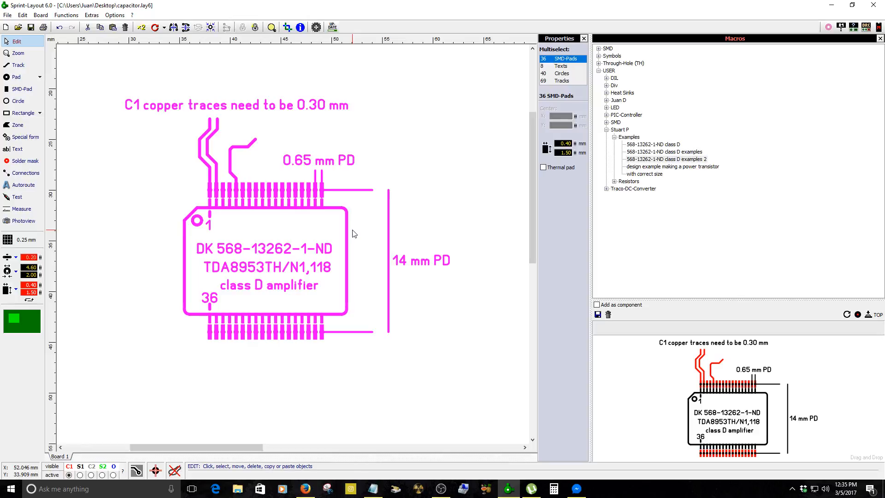
scroll(352, 230, up, 2)
scroll(293, 244, down, 2)
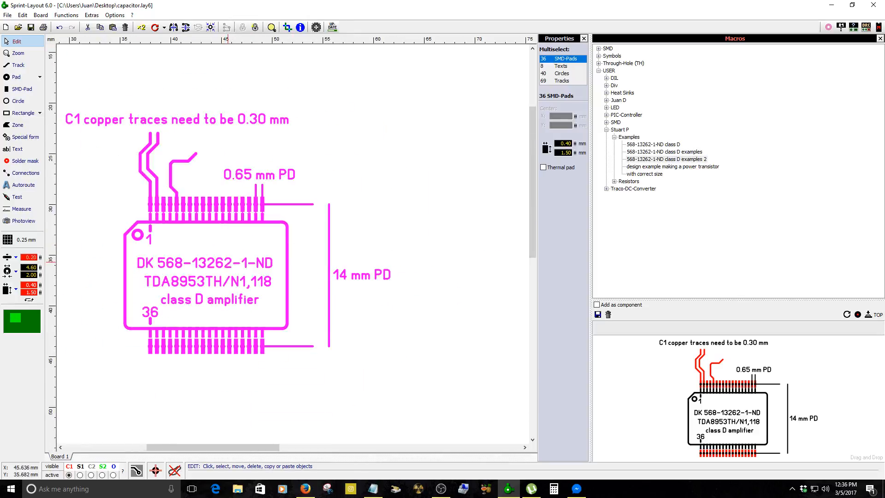
scroll(228, 261, up, 2)
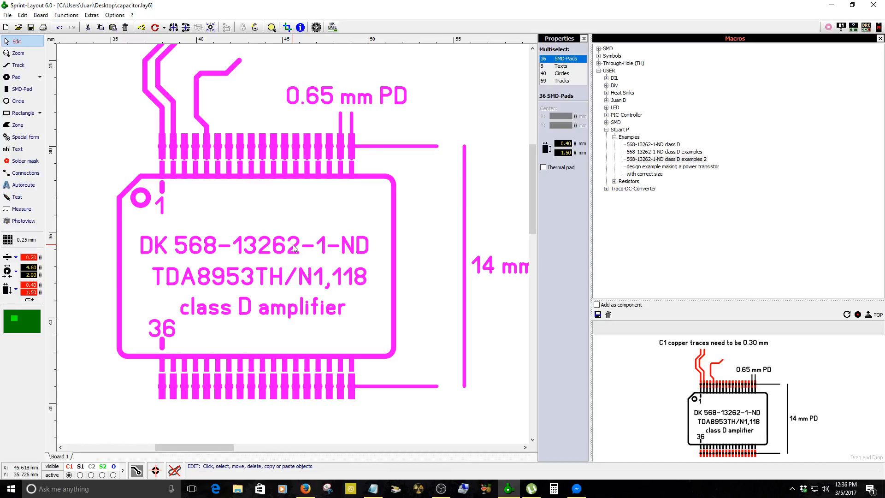
scroll(206, 226, down, 1)
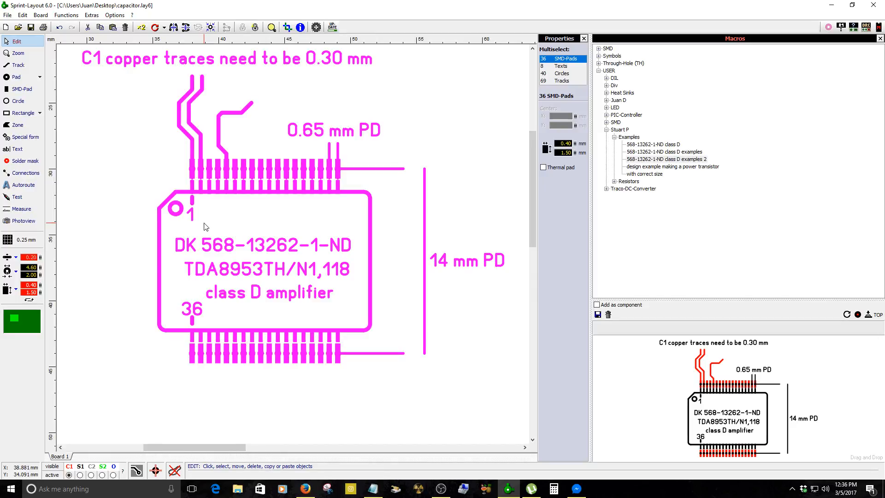
- Switch to the browser, glance at the Digi-Key product page, and reduce the PowerSO36 outline drawing in the datasheet to 140%
click(305, 488)
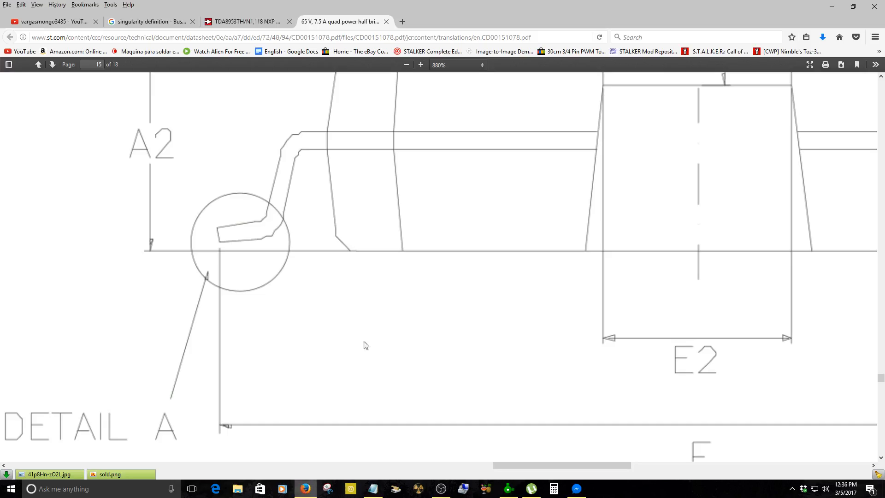
click(244, 21)
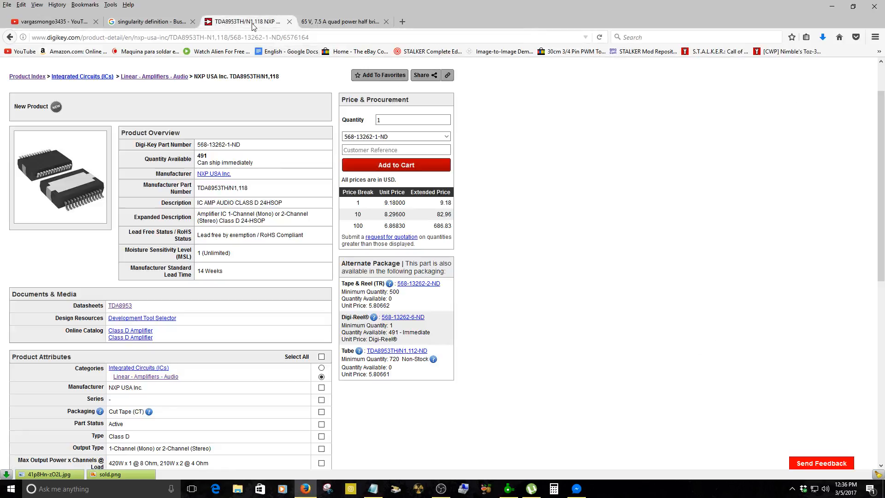
click(341, 21)
click(407, 64)
click(406, 65)
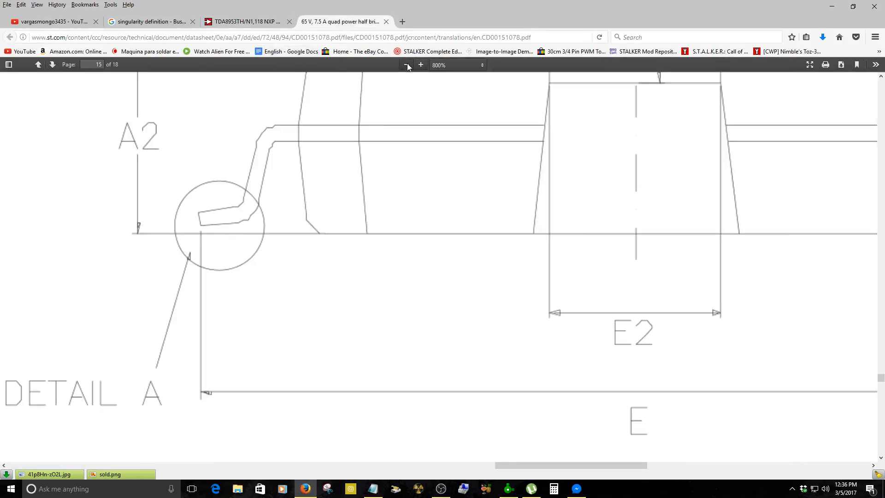
click(406, 64)
click(406, 65)
click(407, 65)
click(406, 65)
click(407, 65)
click(406, 65)
click(407, 65)
click(407, 65)
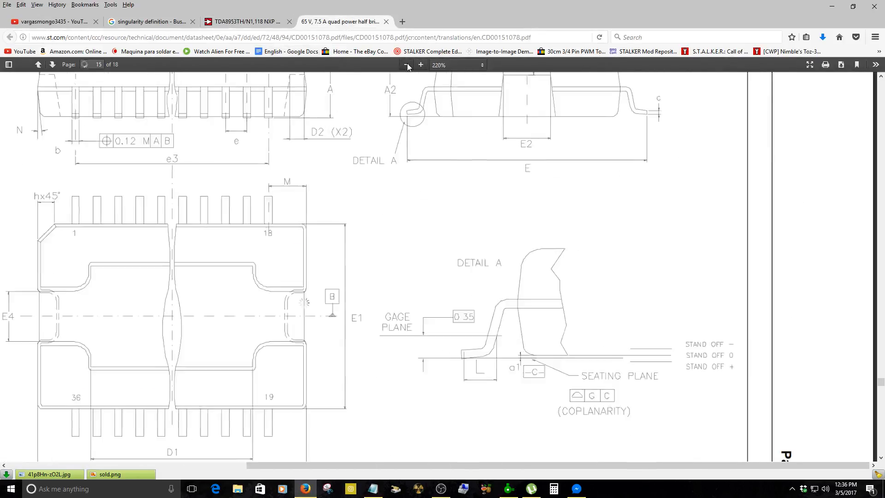
click(406, 64)
click(407, 65)
click(406, 64)
click(406, 64)
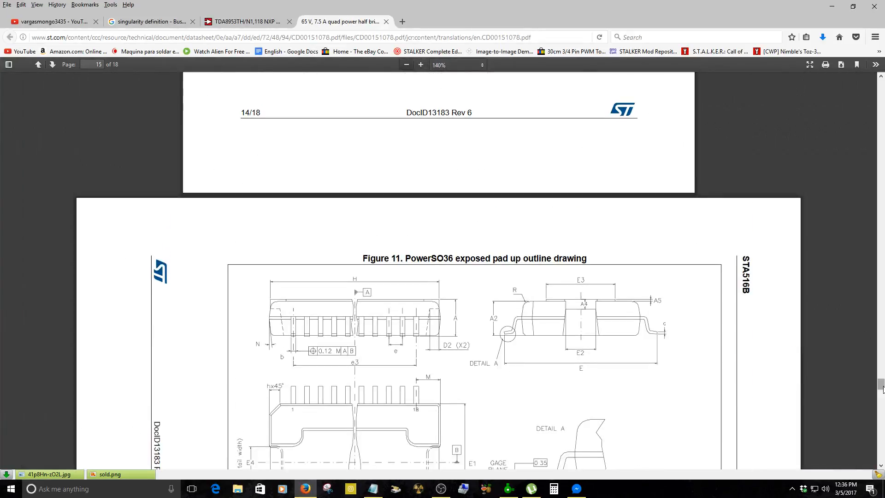
- Go back to page 9 of the datasheet, view the TDA8953TH/N1,118 product page, and return to Sprint-Layout
drag(881, 387, 876, 275)
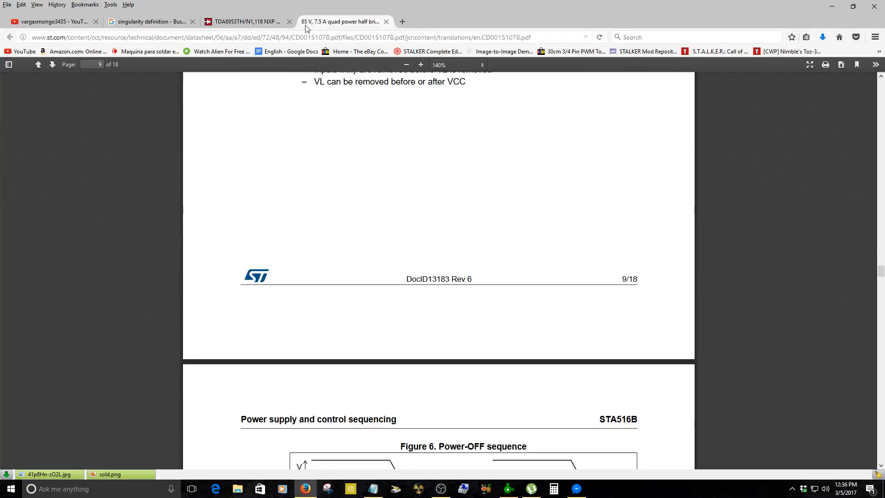
click(261, 26)
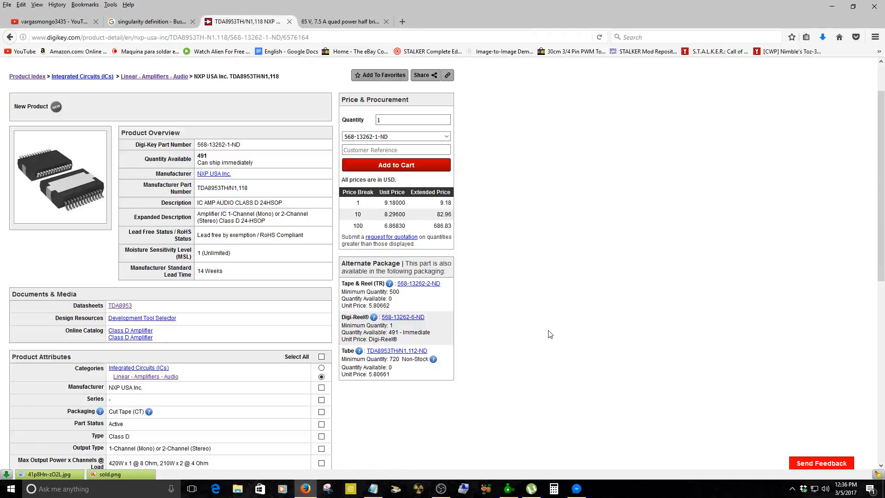
click(508, 488)
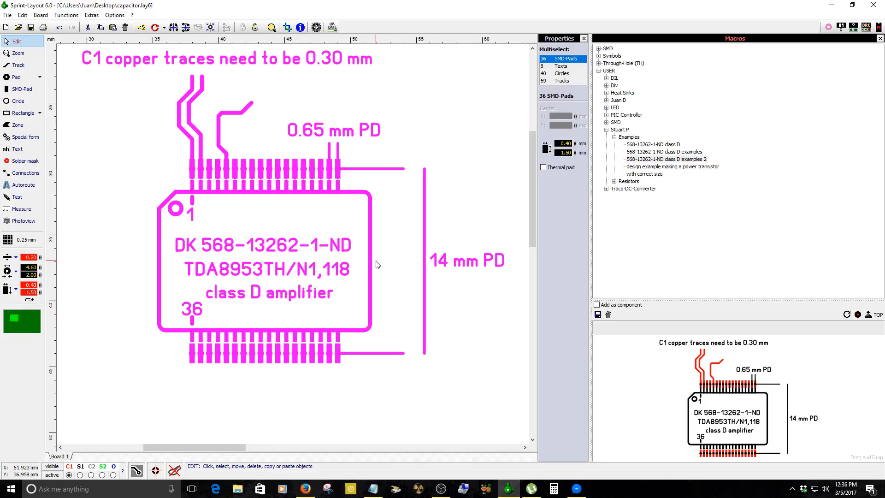